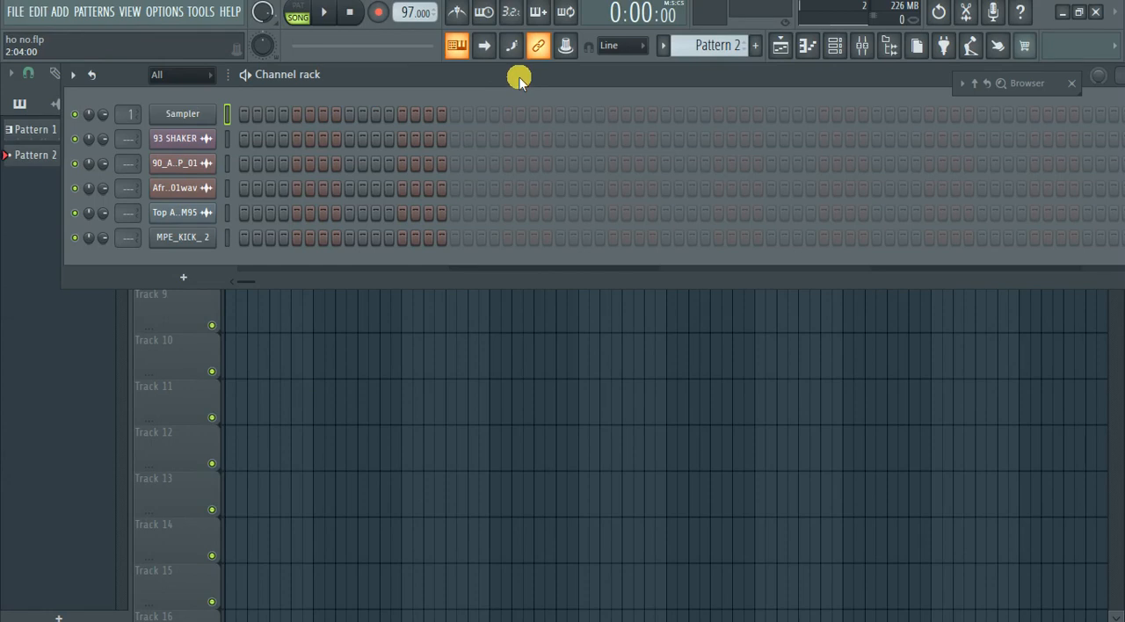
Reposition the channel rack window lower and bring the playlist to the front.
drag(518, 79, 486, 129)
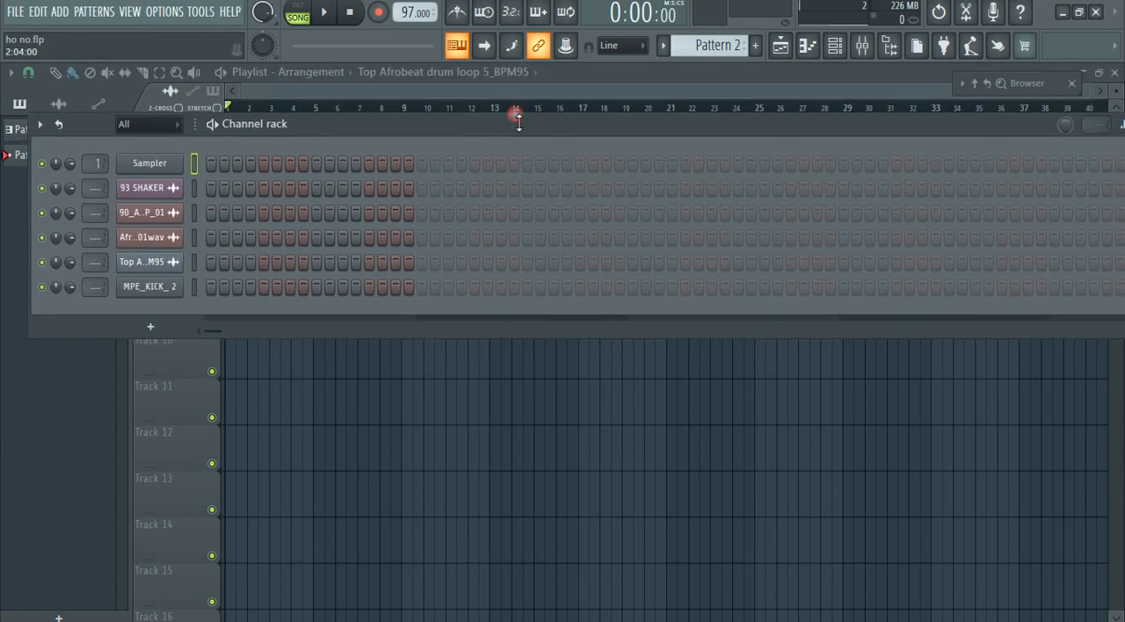
click(399, 42)
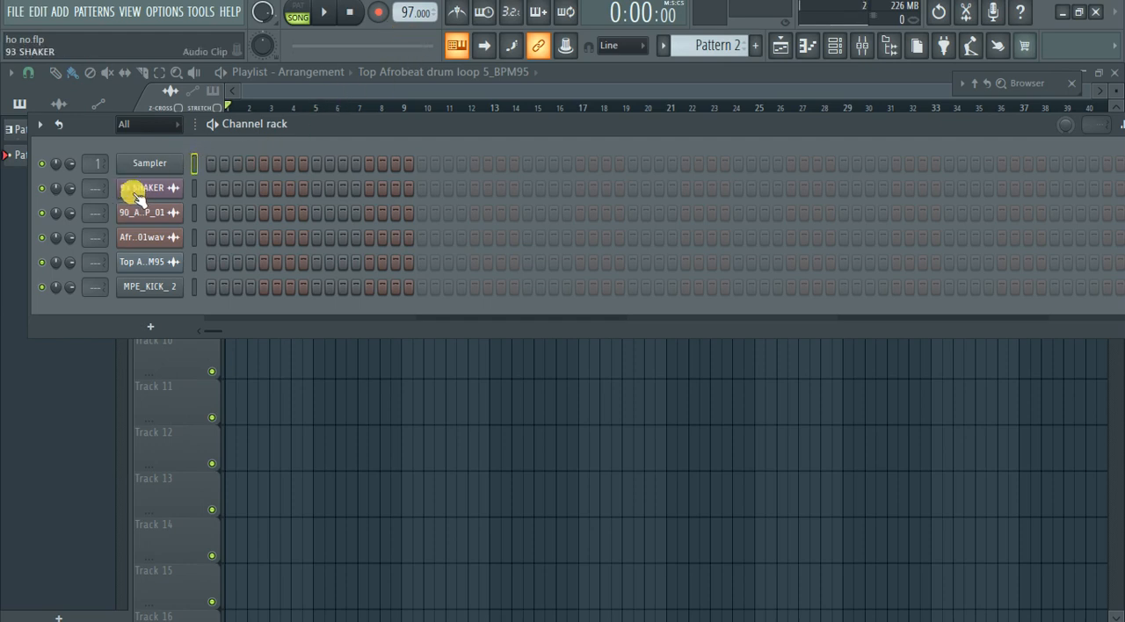
click(780, 49)
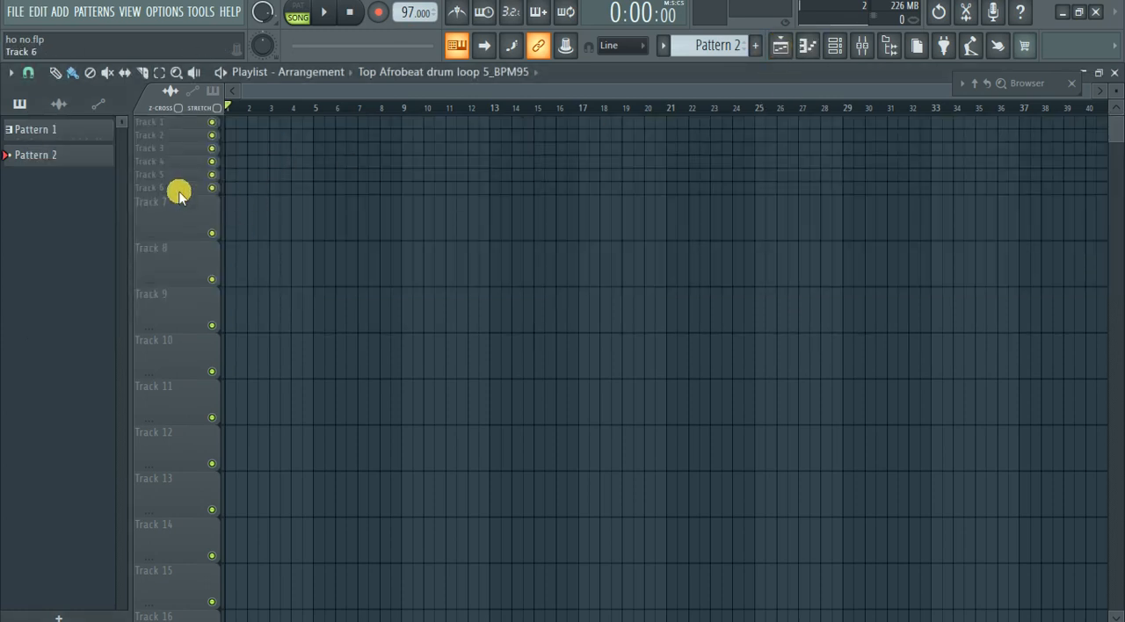
Reduce the playlist's overall track height slightly and make tracks 1 to 6 individually taller.
mouse_move(1116, 91)
mouse_down()
mouse_move(1117, 78)
mouse_move(1117, 93)
mouse_up()
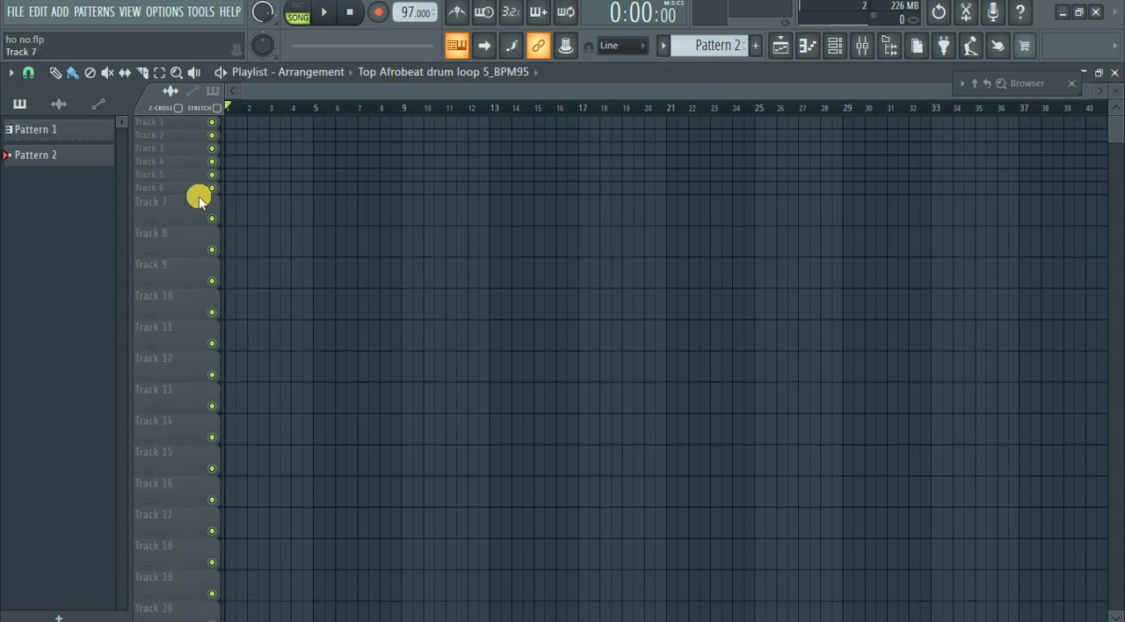
drag(199, 194, 188, 237)
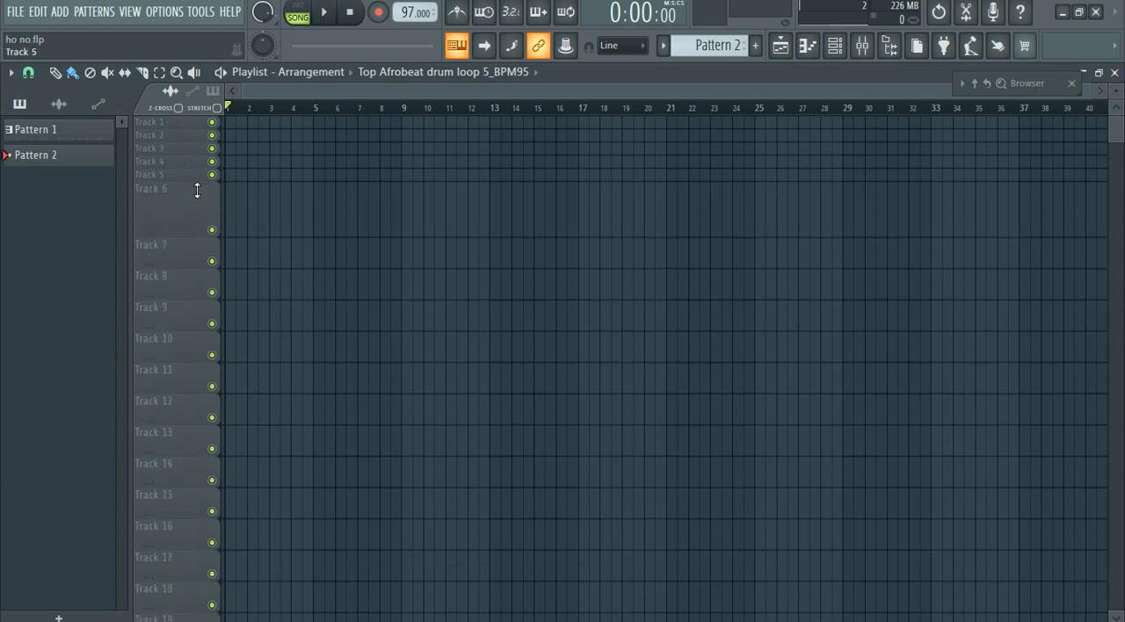
mouse_move(196, 191)
mouse_down()
mouse_move(193, 176)
mouse_move(196, 191)
mouse_up()
drag(199, 150, 199, 182)
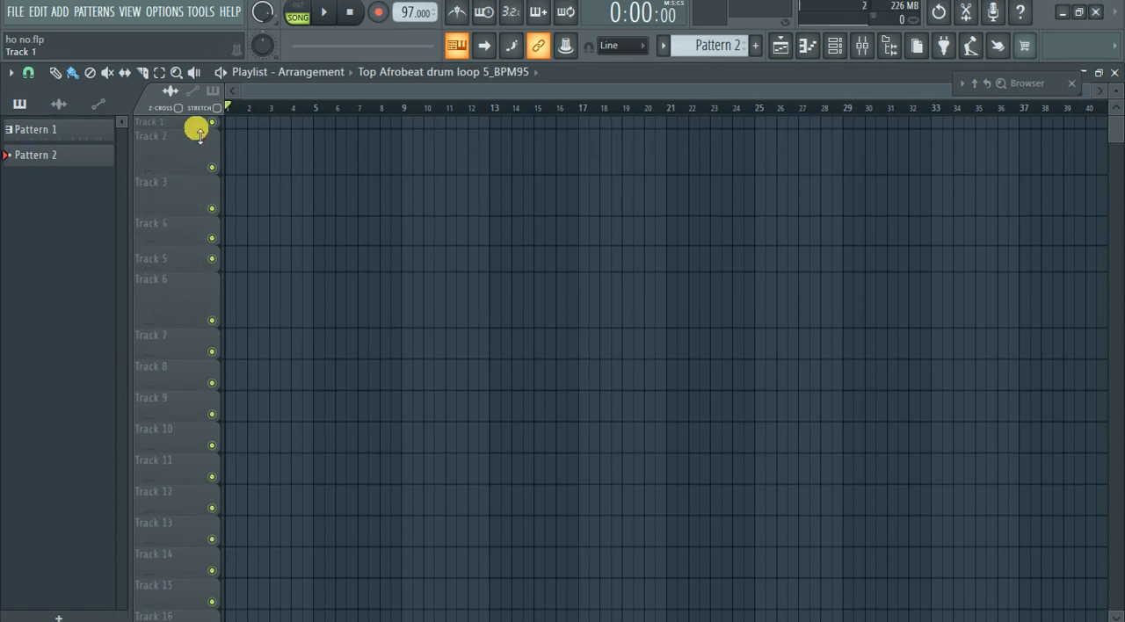
drag(199, 133, 199, 171)
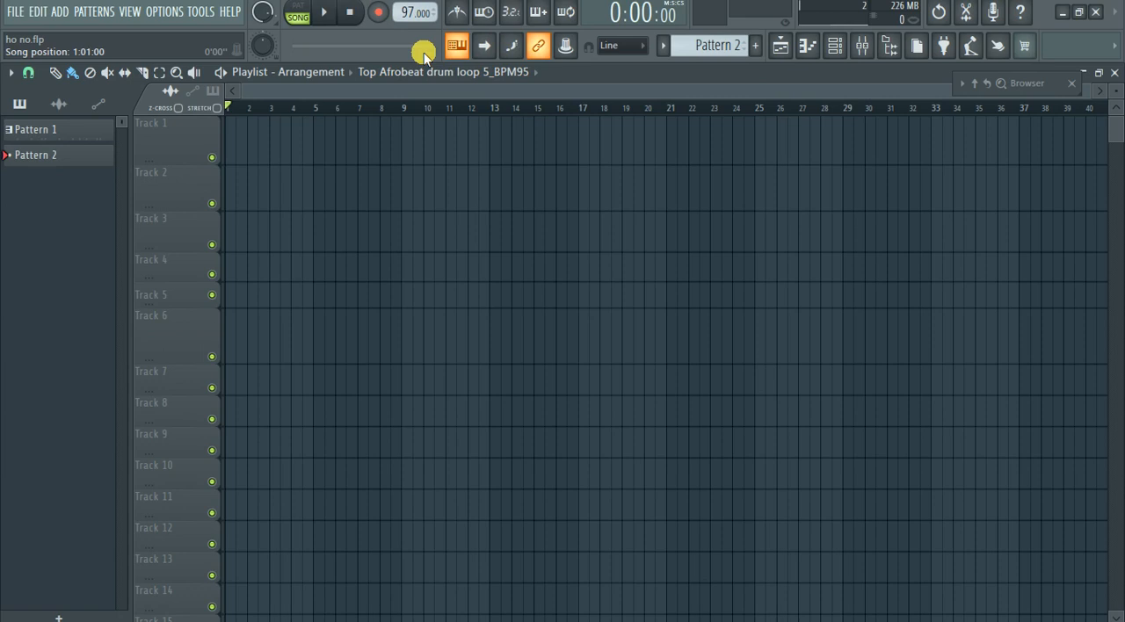
Audition the 93 SHAKER sample from the channel rack and open the 90_AfricanShekere_SP_01 sample.
click(835, 45)
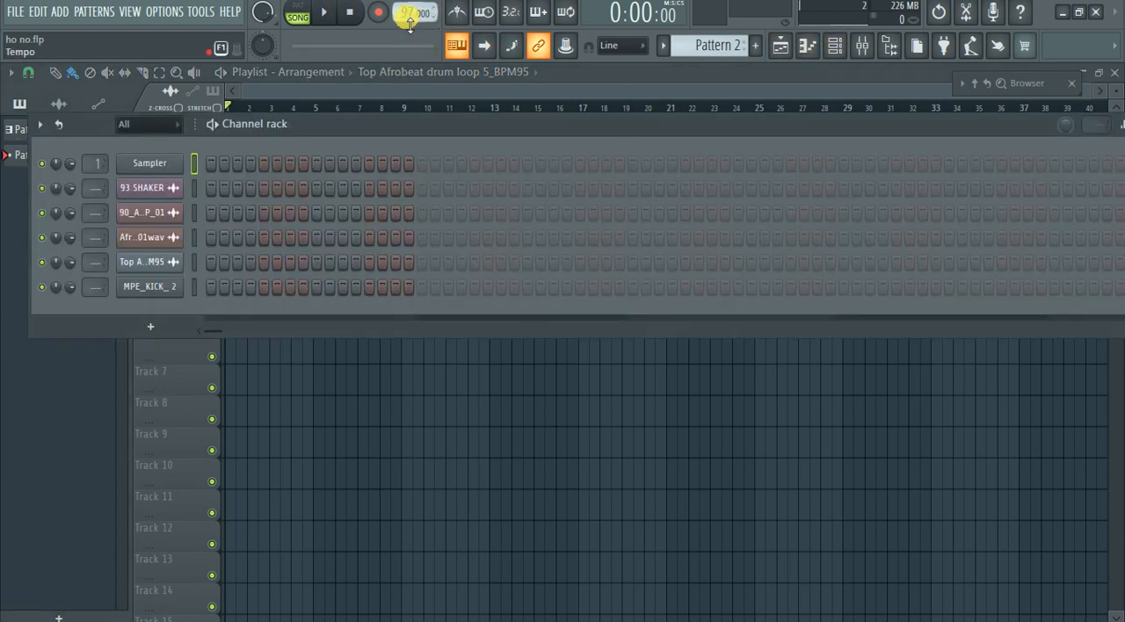
click(151, 192)
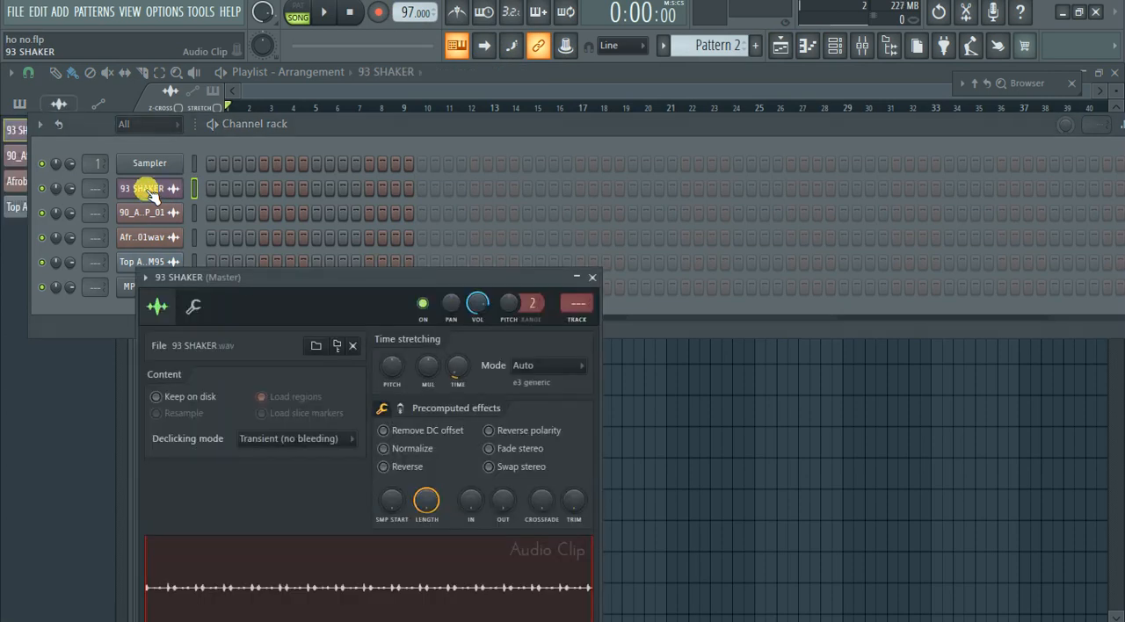
click(319, 571)
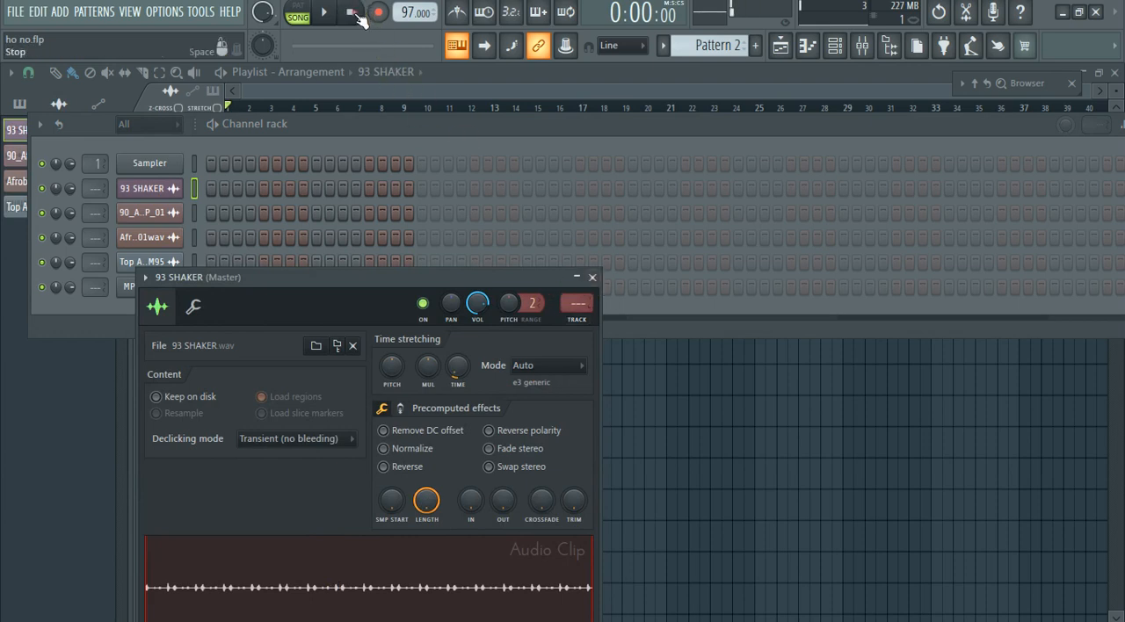
click(148, 213)
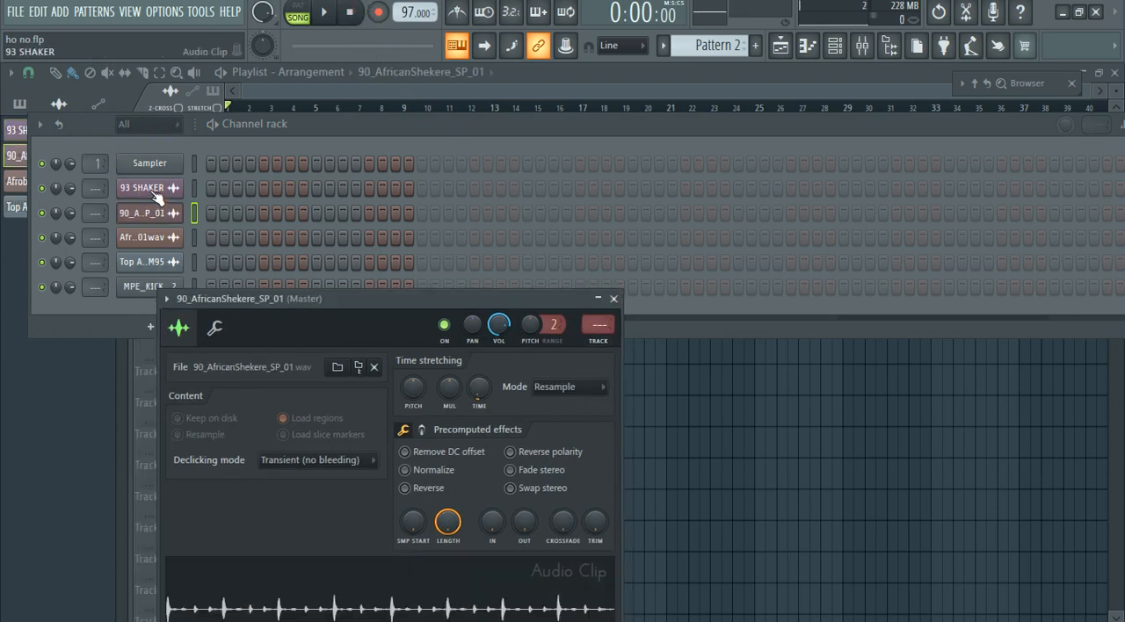
Place the 93 SHAKER audio clip at bar 1 of Track 1 in the playlist and play it back.
click(153, 190)
click(489, 557)
drag(420, 570, 252, 124)
key(space)
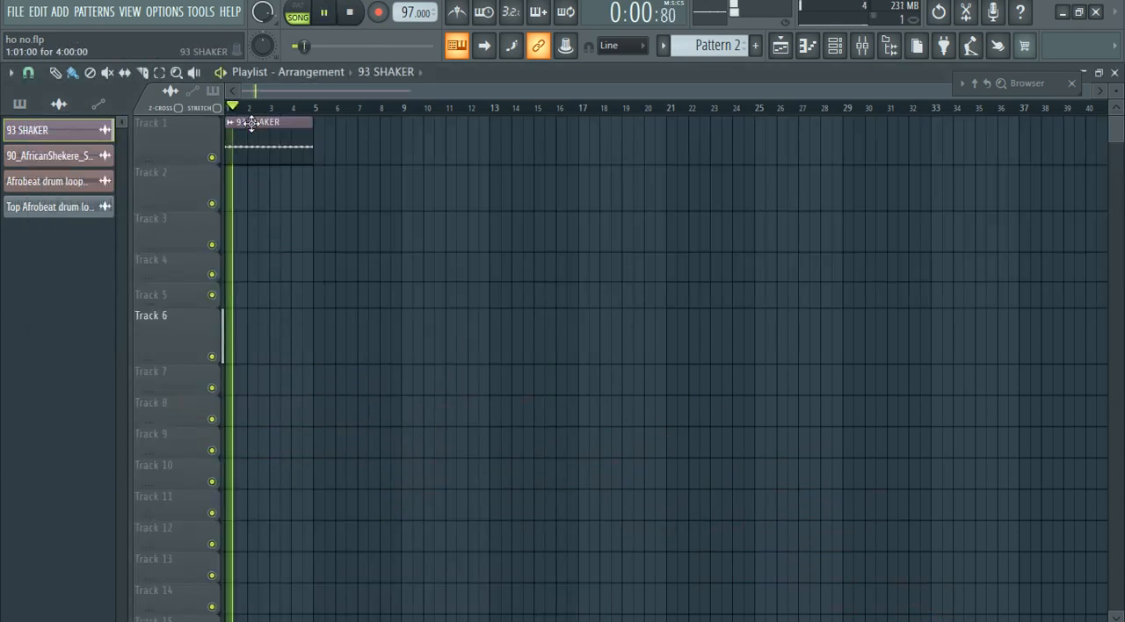
scroll(188, 150, up, 5)
scroll(187, 146, up, 2)
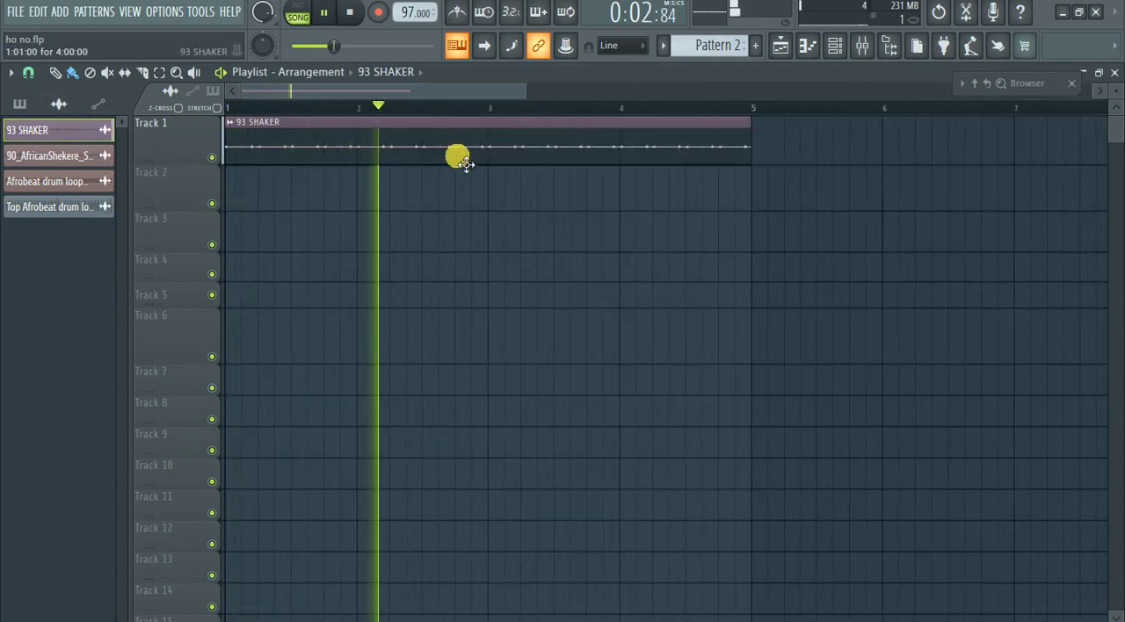
key(space)
Add the 90_AfricanShekere_SP_01 sample from the channel rack to the playlist and position the clip at bar 1 of Track 2.
click(835, 45)
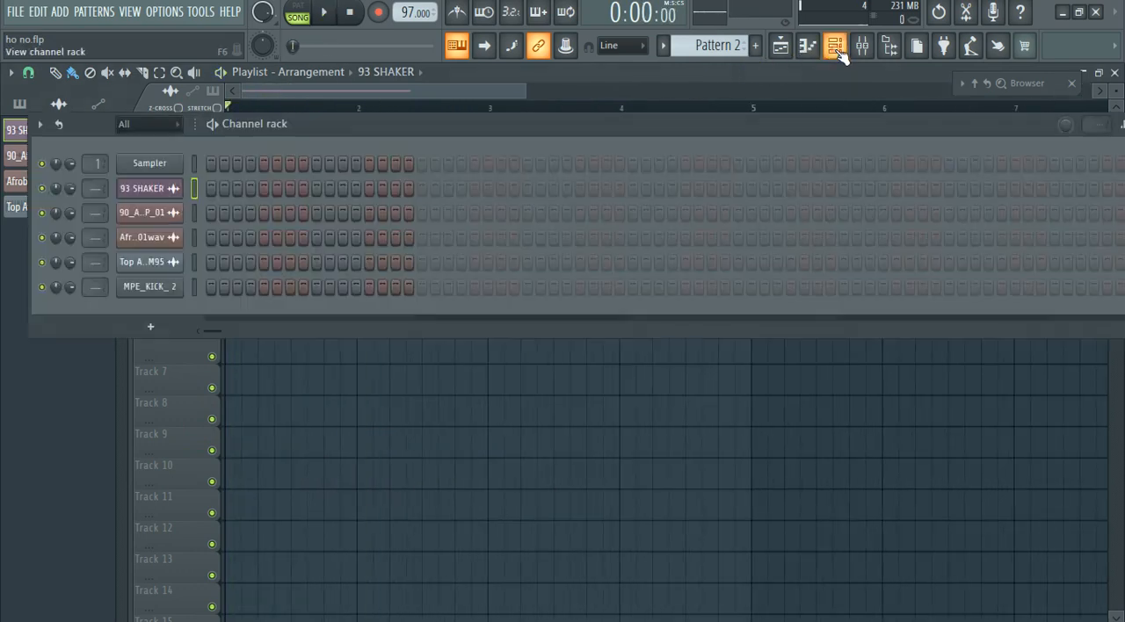
click(147, 213)
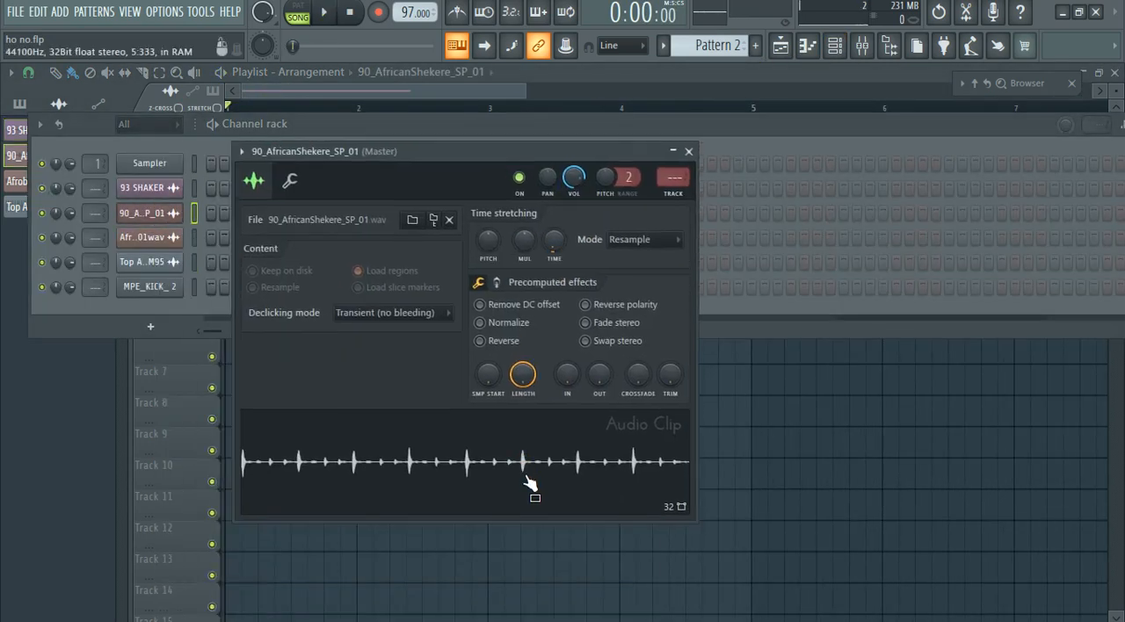
drag(391, 445, 752, 384)
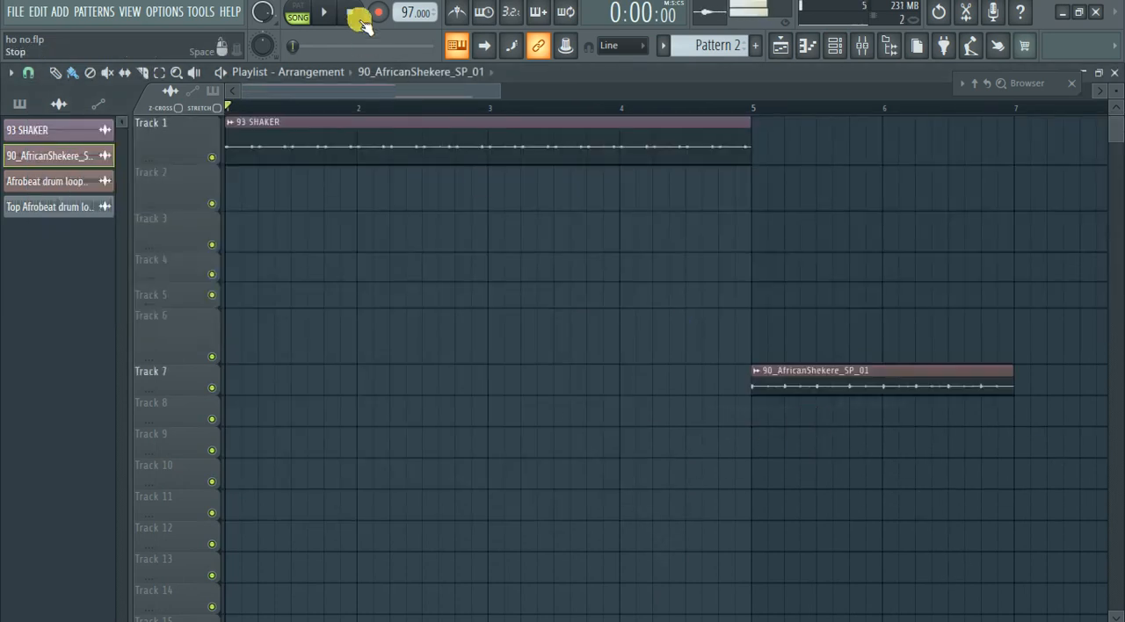
drag(934, 411, 256, 185)
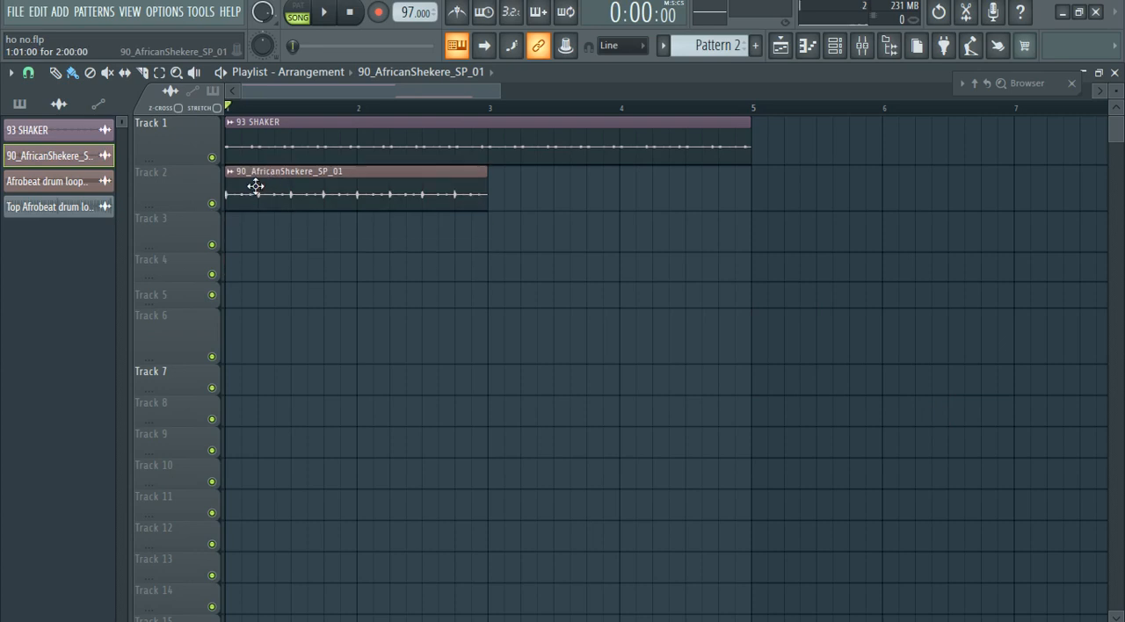
Duplicate the 90_AfricanShekere_SP_01 clip to bar 3 of Track 2 and play the arrangement.
drag(331, 193, 590, 202)
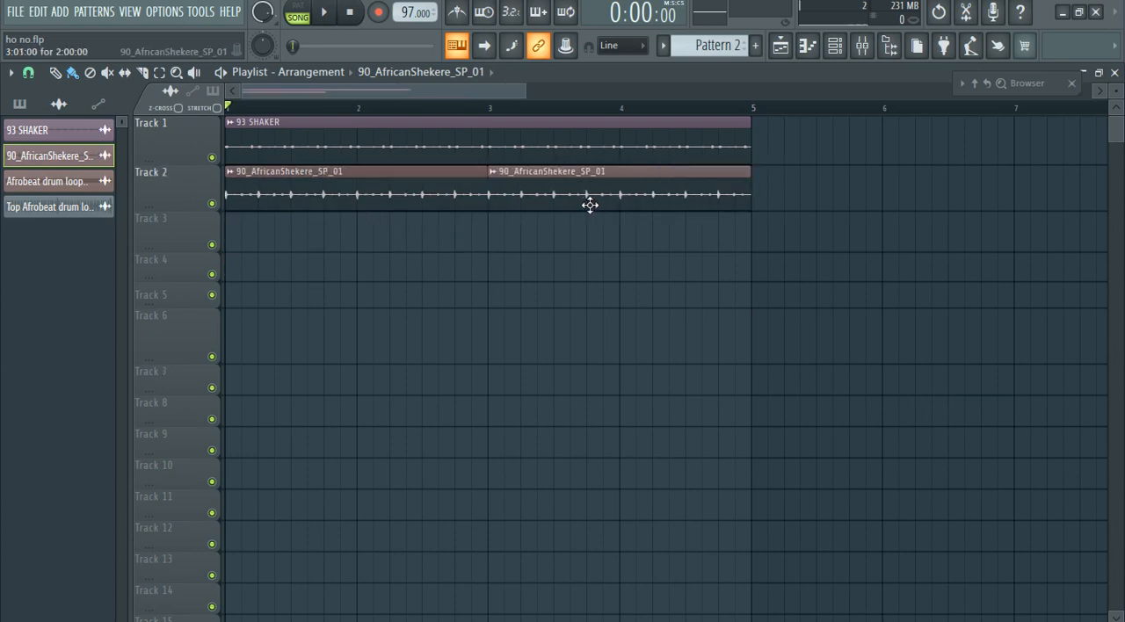
key(space)
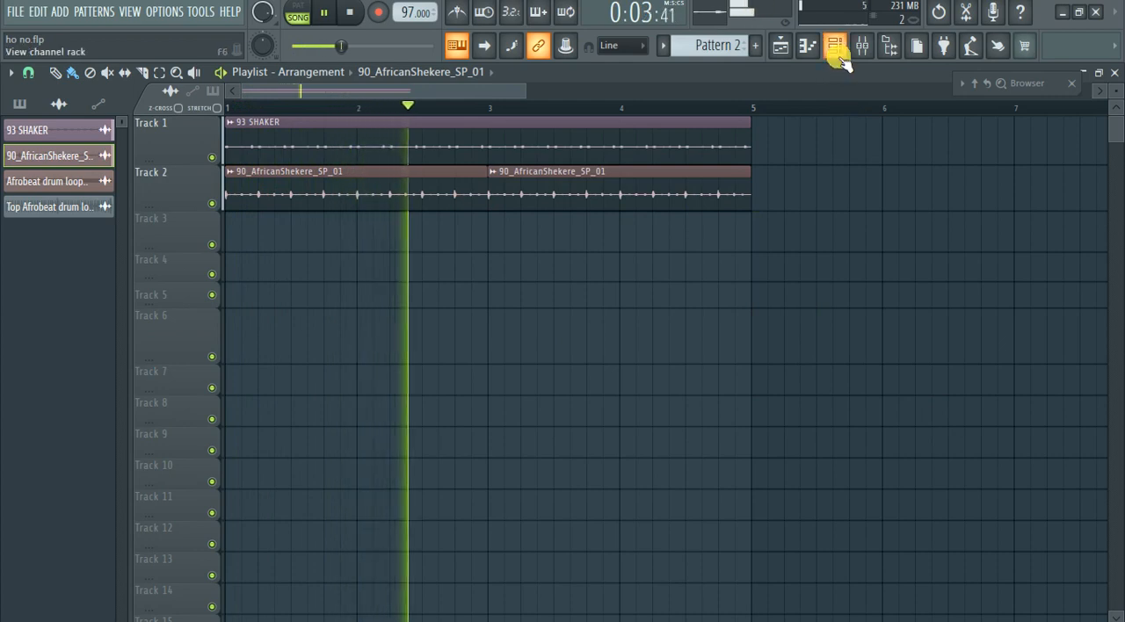
key(space)
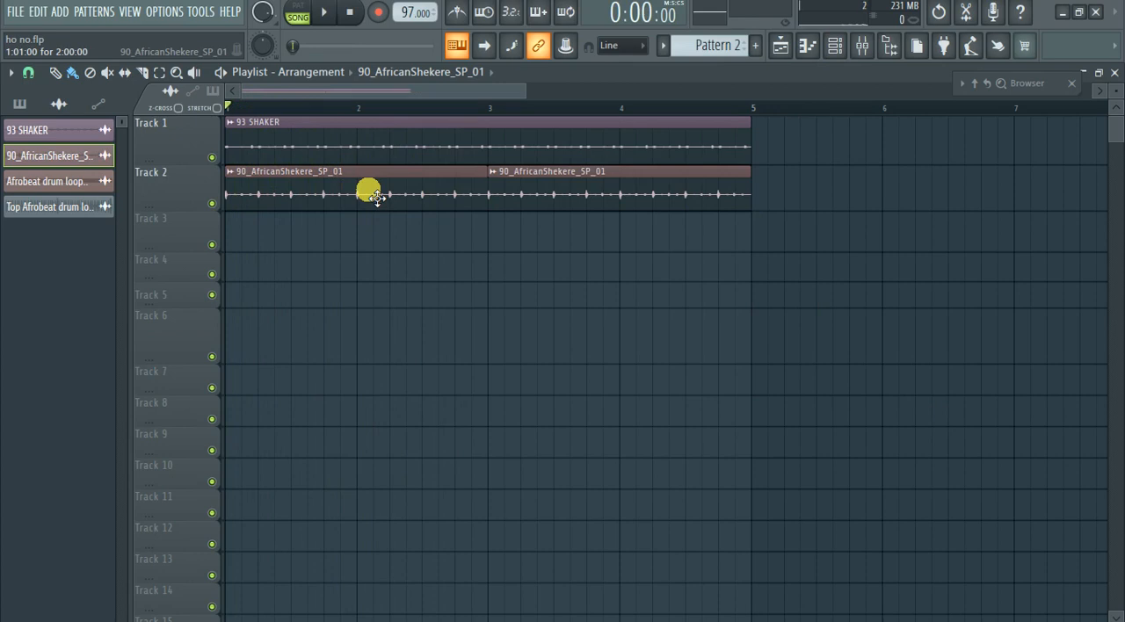
Add the Afrobeat drum loop 10_Bpm101wav sample at bar 1 of Track 4 and make that track taller.
click(835, 45)
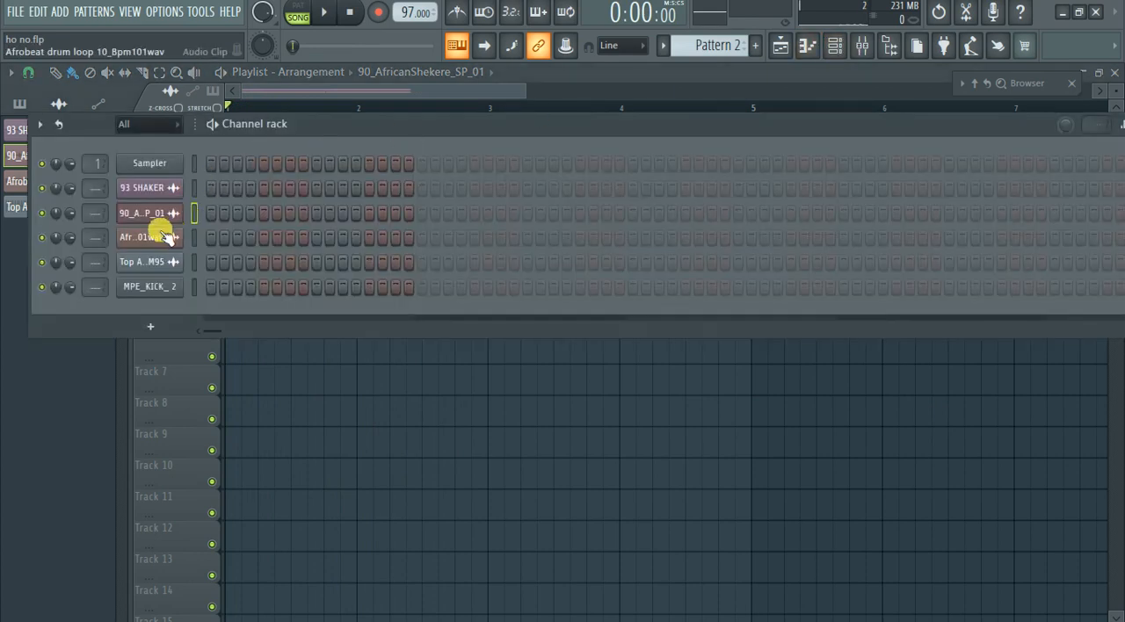
click(164, 236)
drag(237, 430, 640, 410)
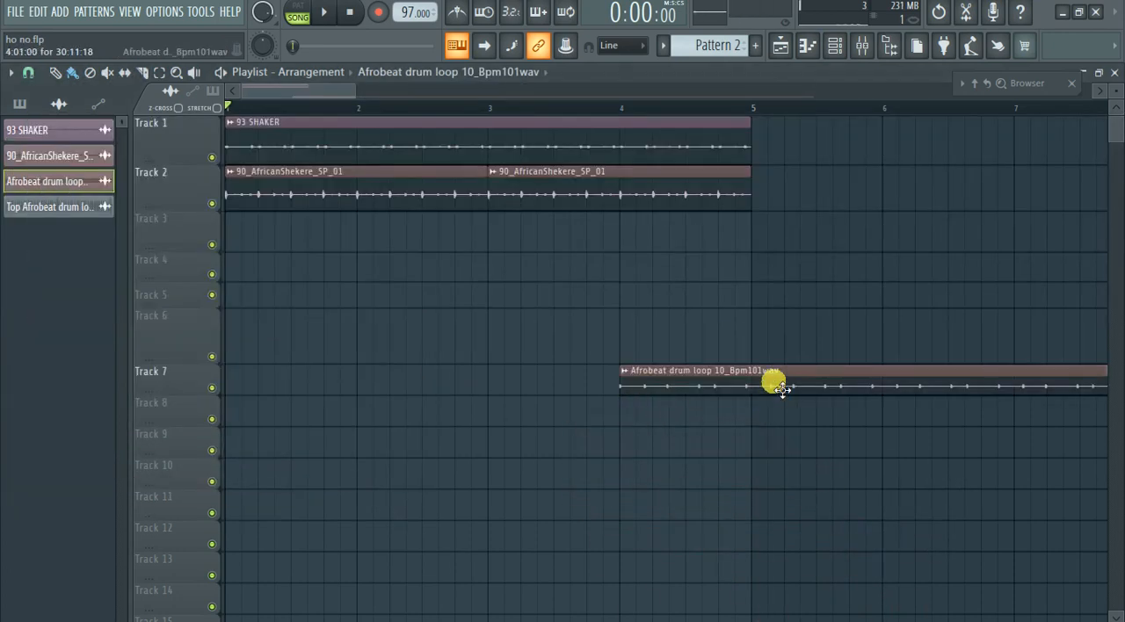
scroll(387, 379, down, 4)
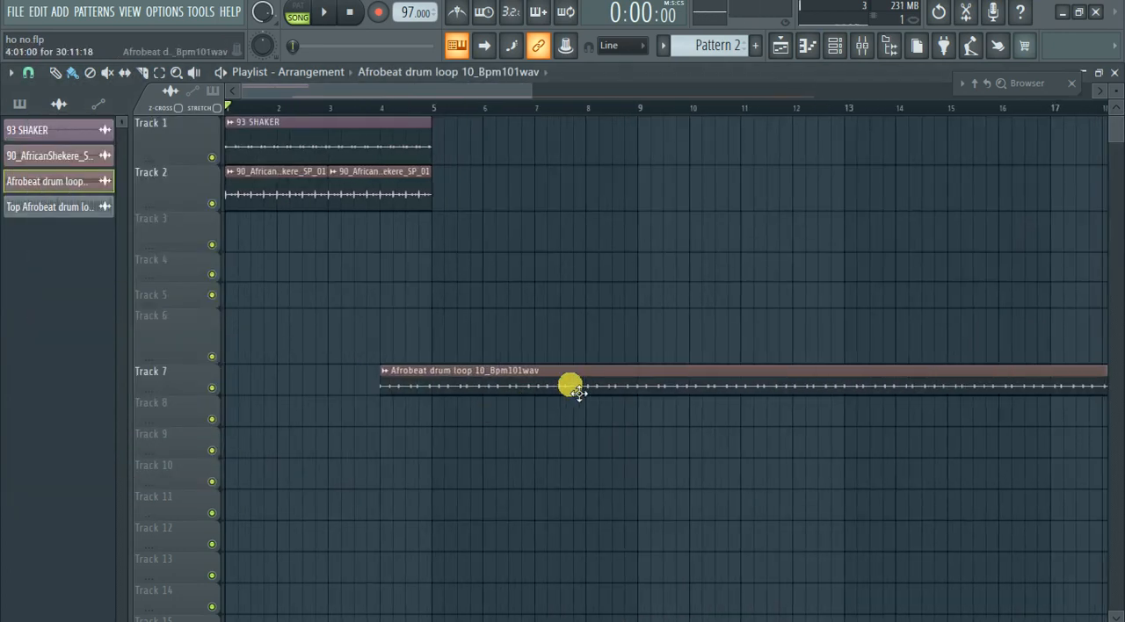
drag(572, 387, 372, 253)
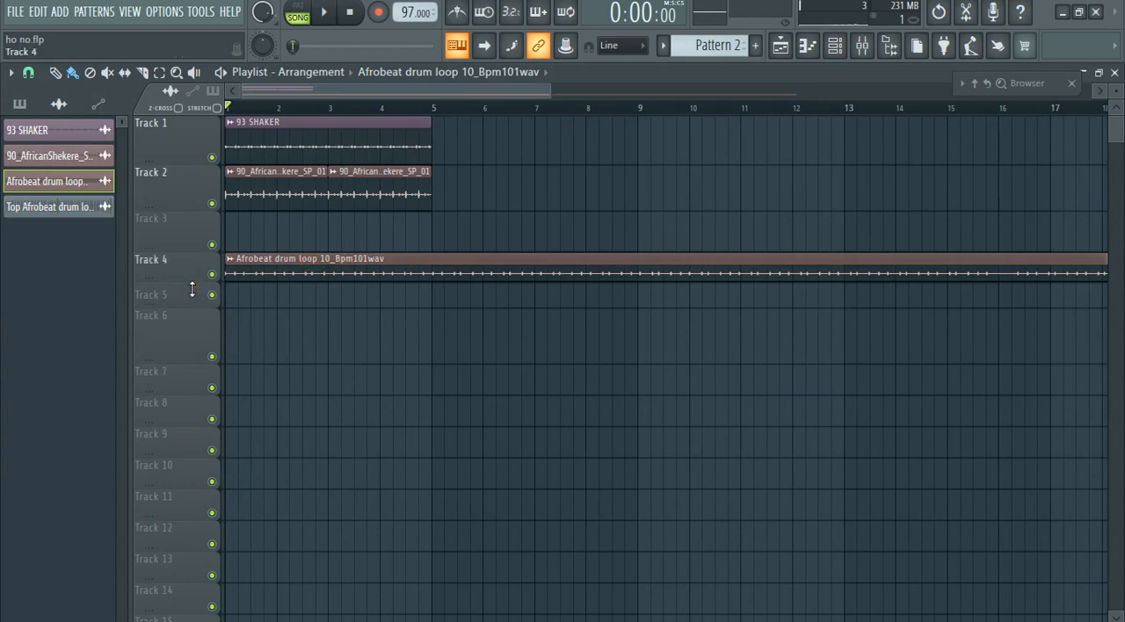
drag(192, 289, 93, 332)
scroll(96, 331, up, 3)
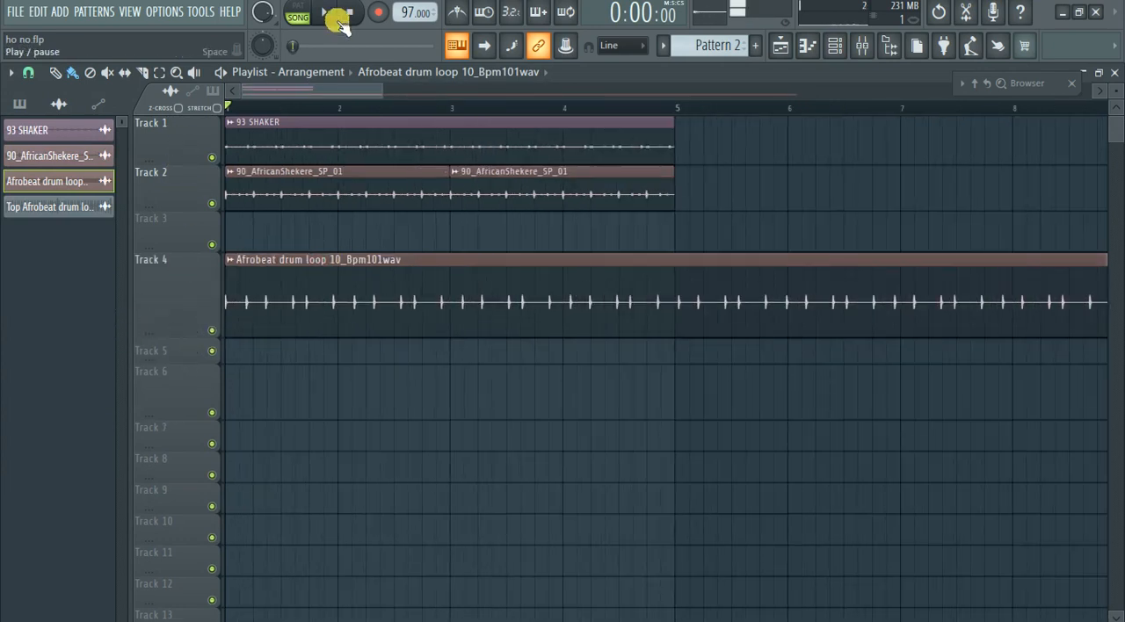
click(356, 15)
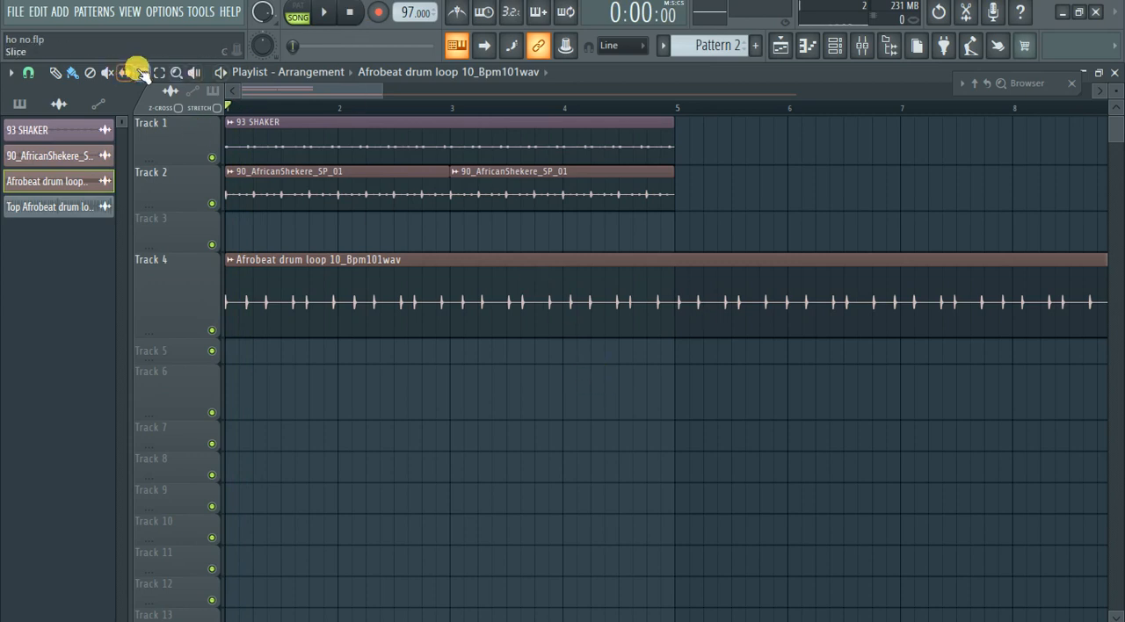
Slice the Afrobeat drum loop clip on Track 4 at bar 5 and delete the part after the cut.
click(676, 262)
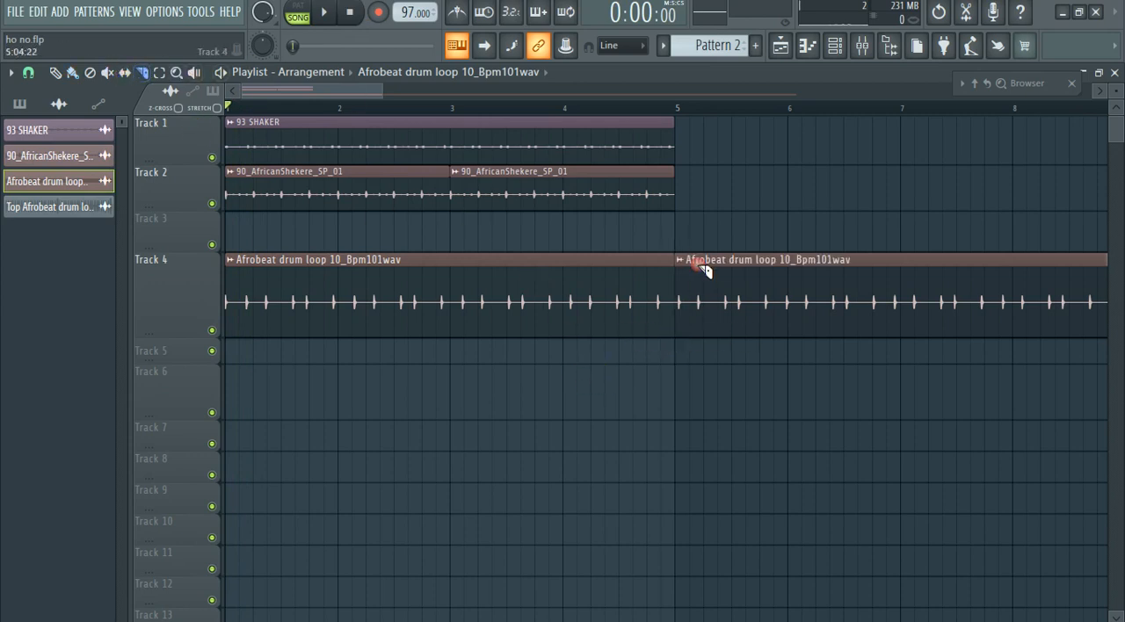
right_click(730, 311)
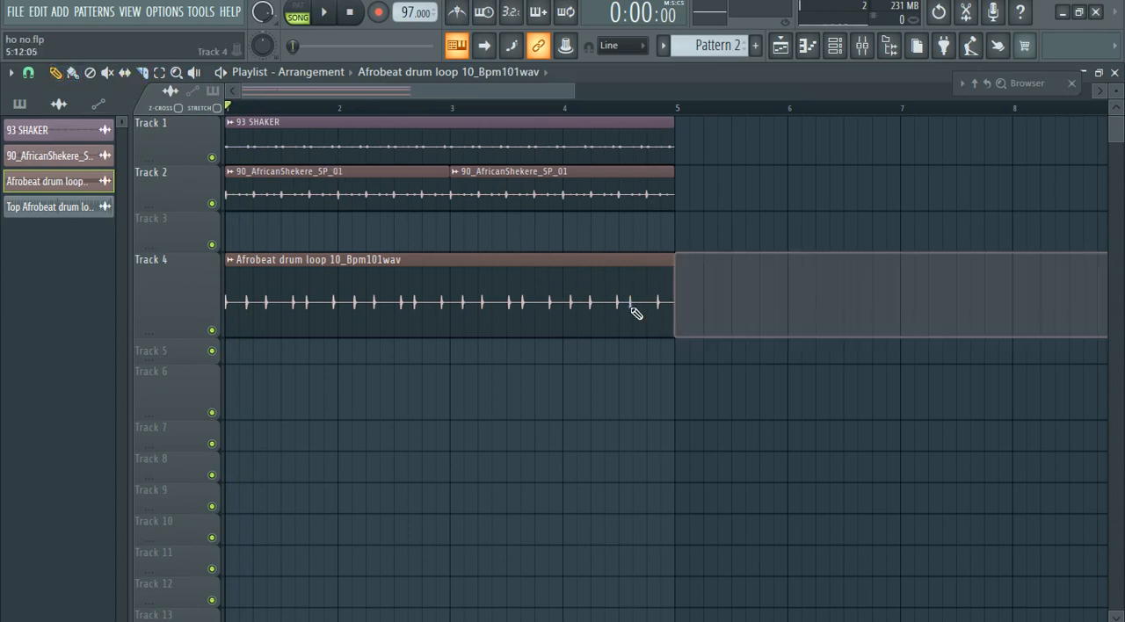
scroll(158, 274, up, 3)
scroll(836, 345, down, 1)
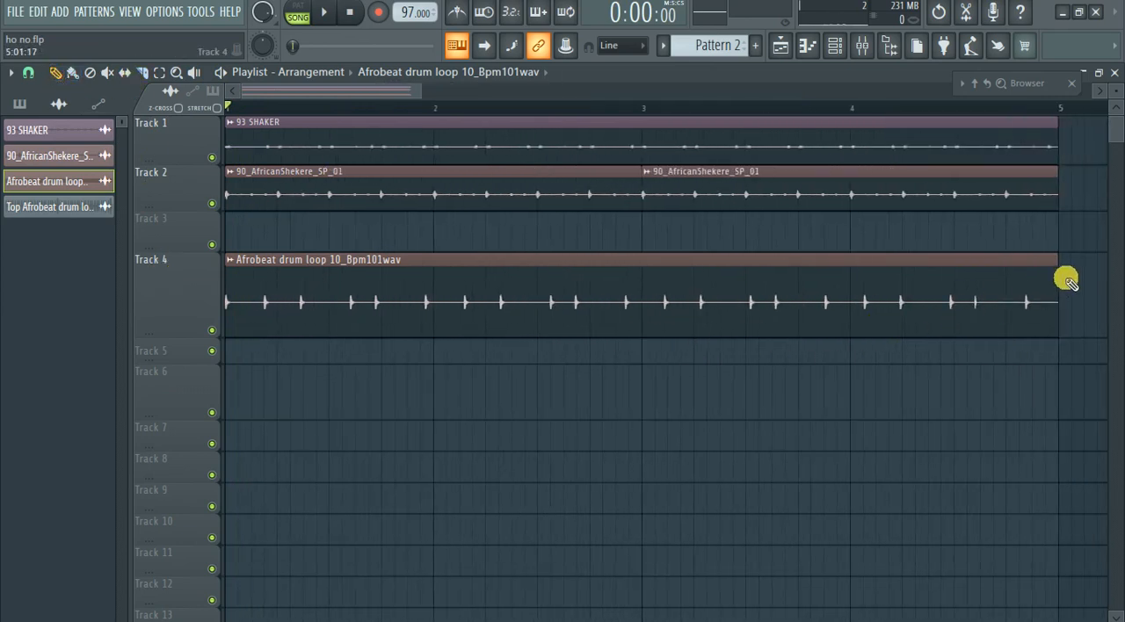
Shorten the Afrobeat drum loop clip on Track 4 to its first hit, with a length of 0:01:00.
drag(1063, 279, 232, 293)
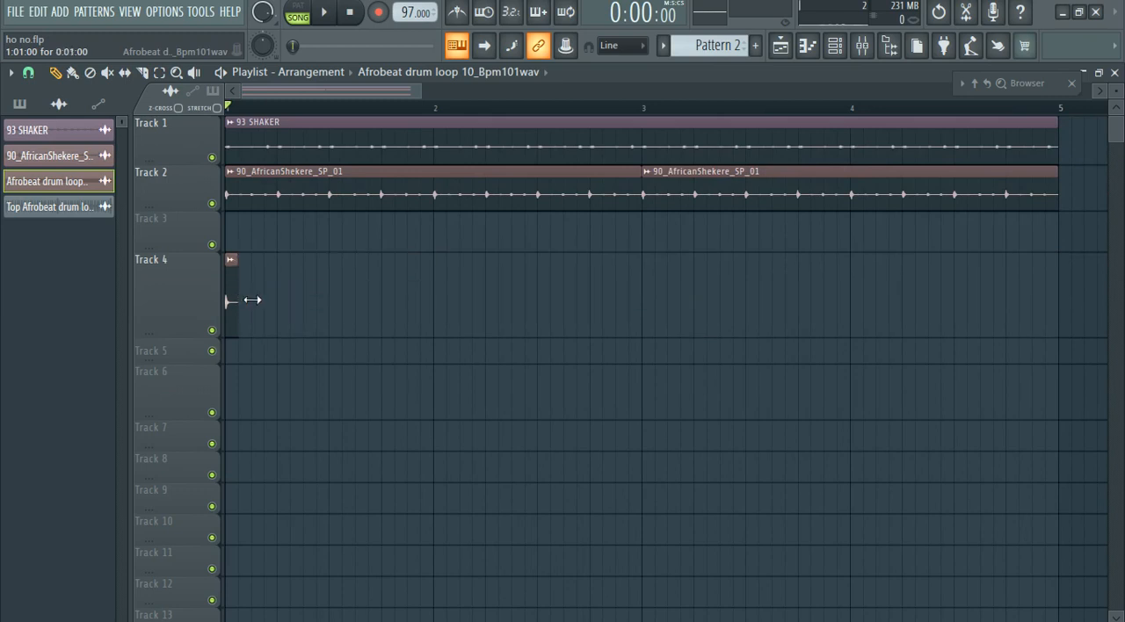
scroll(190, 306, up, 2)
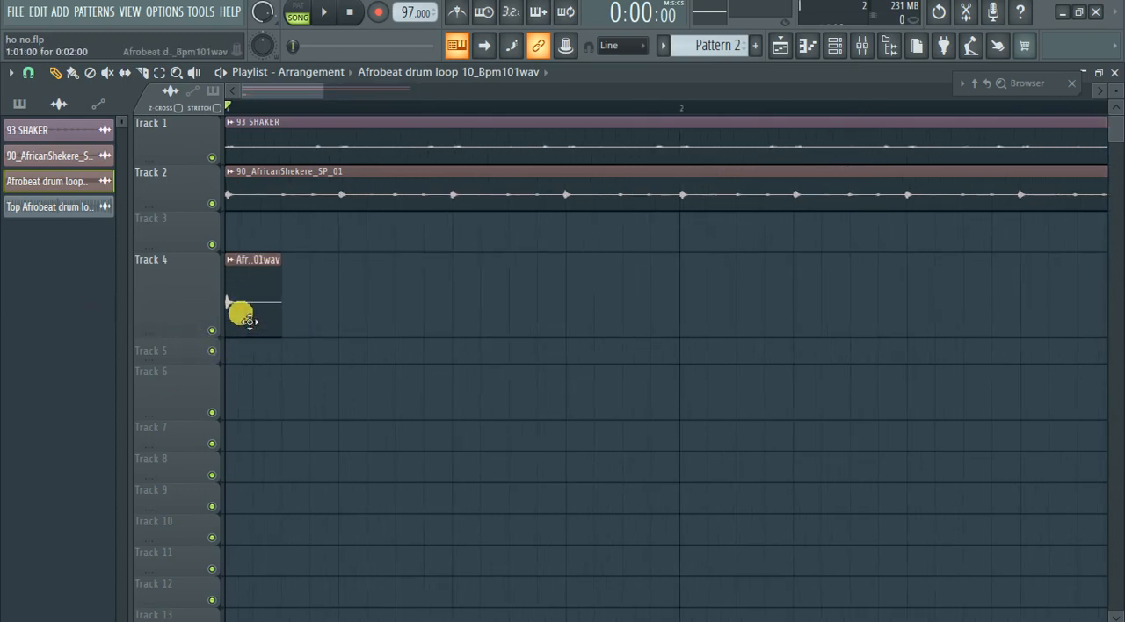
scroll(146, 286, up, 3)
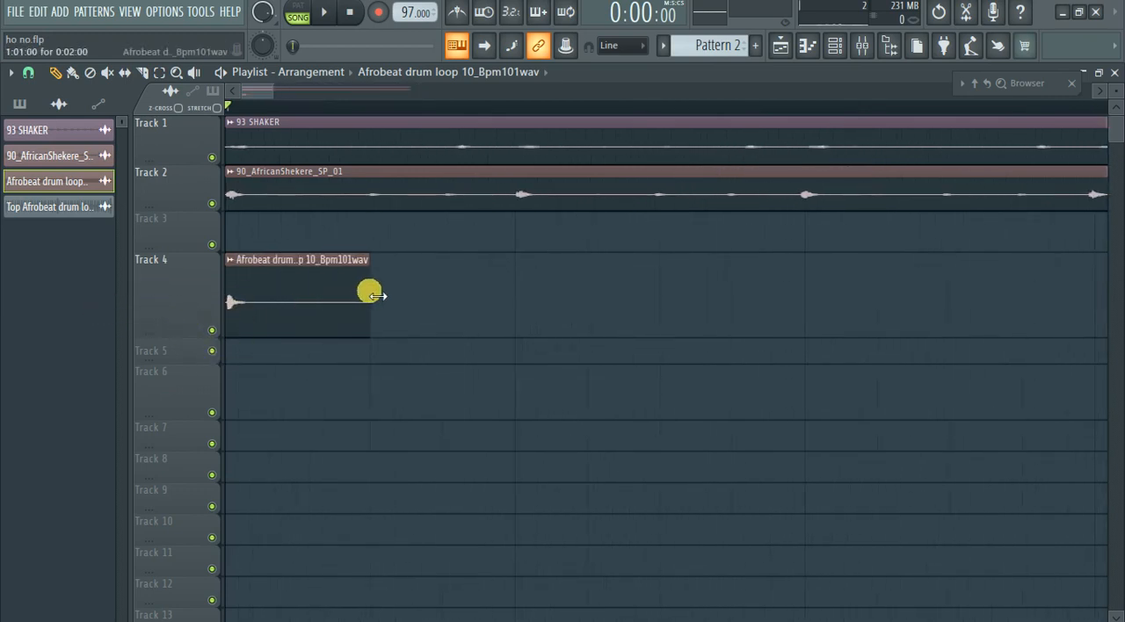
drag(370, 296, 317, 295)
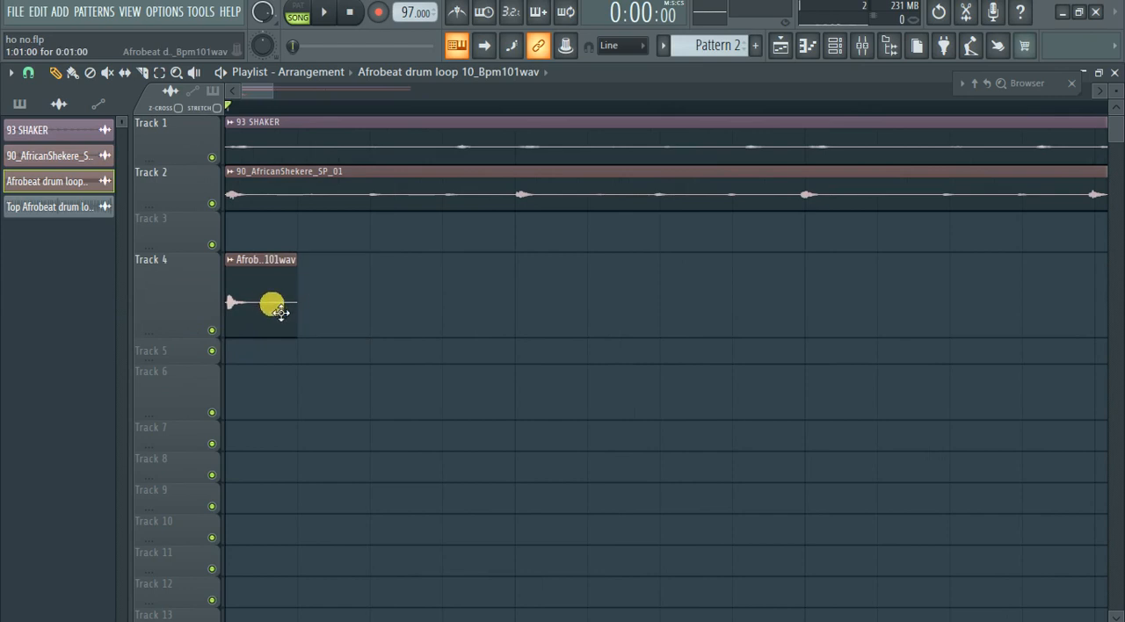
Mute Track 1 and Track 2 and play the isolated drum hit on Track 4.
click(211, 203)
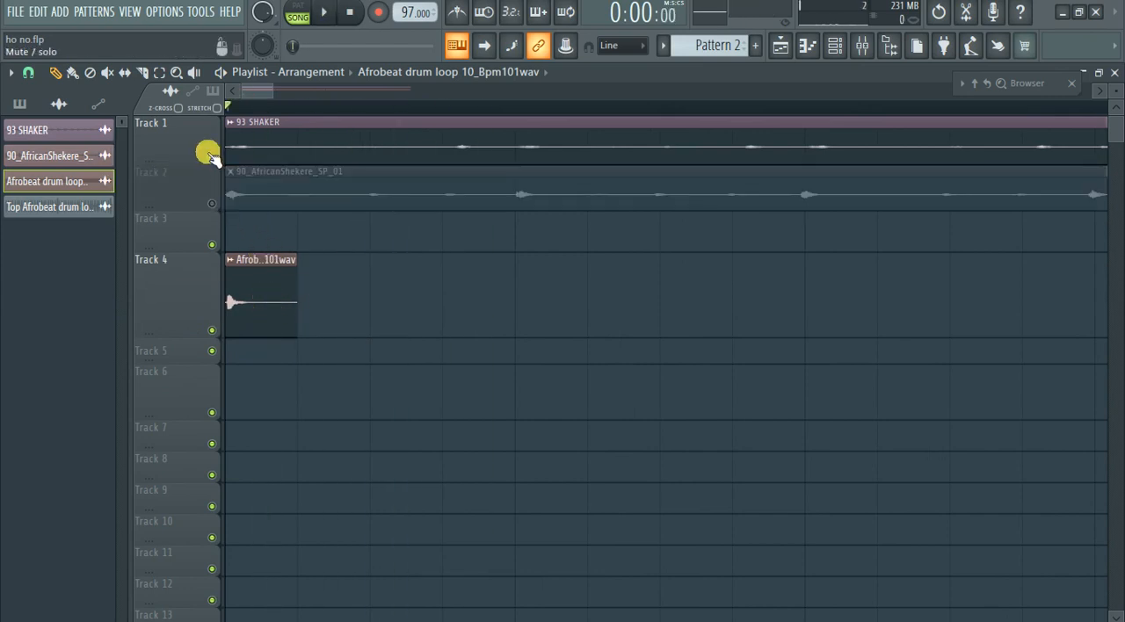
click(211, 156)
key(space)
key(space)
key(space)
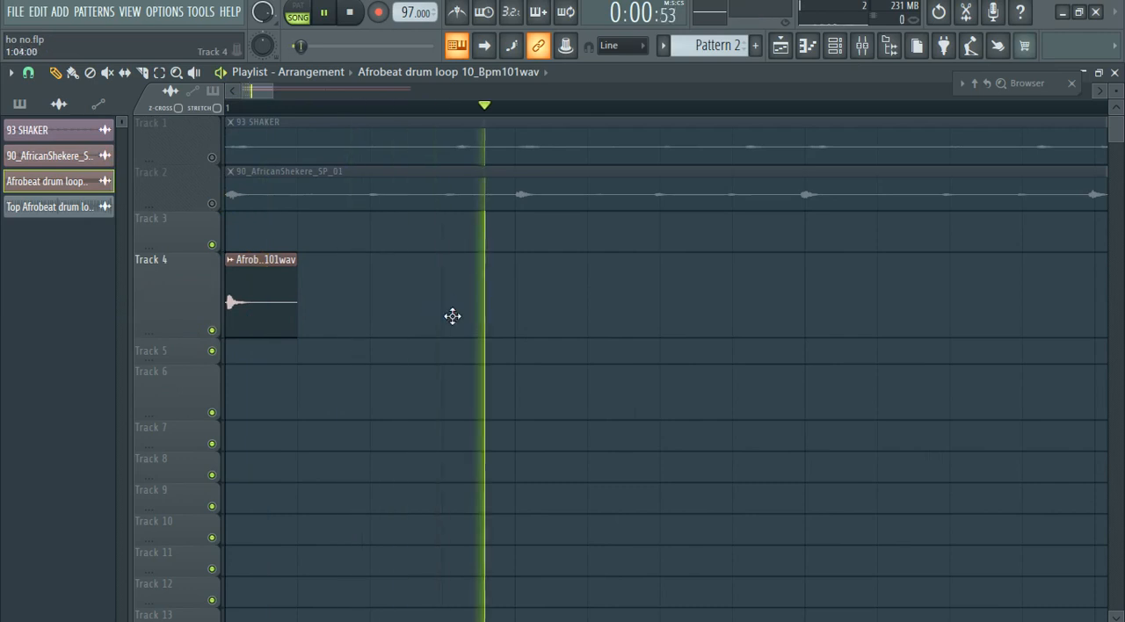
Place copies of the drum hit on Track 4 at 1:04:00 and 1:07:00, removing the extra hit placed at step 9.
click(453, 316)
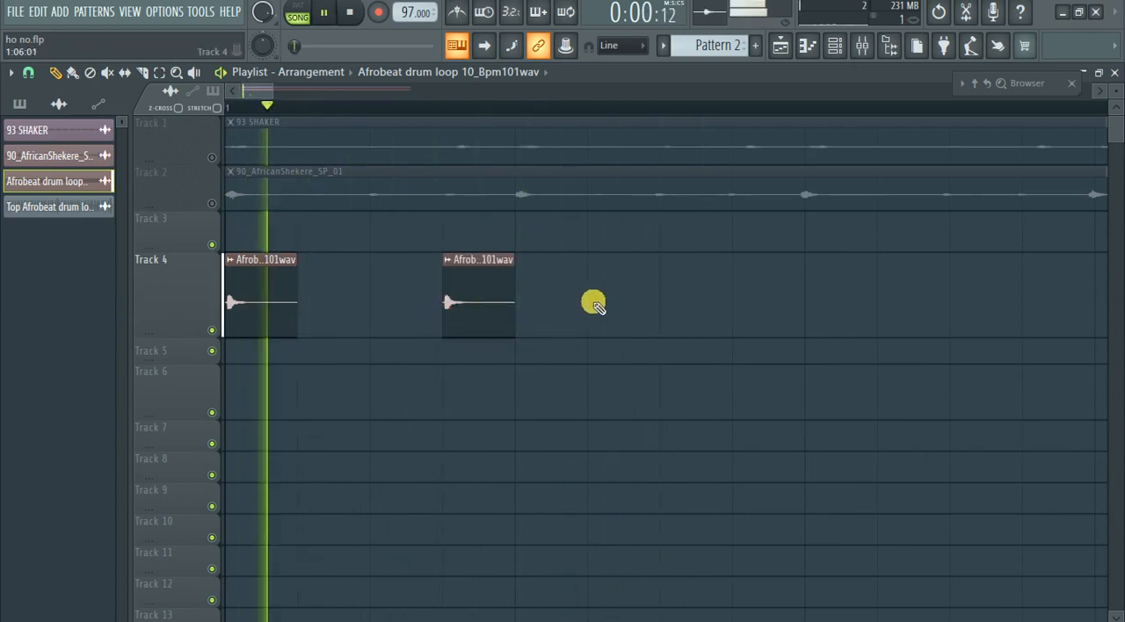
click(668, 307)
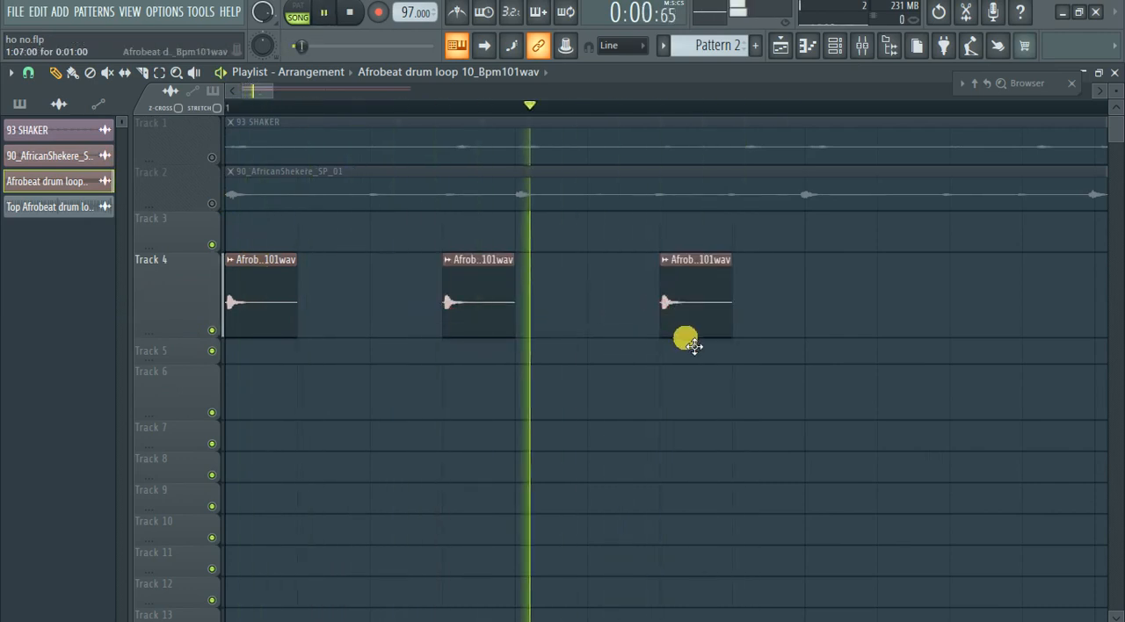
key(space)
click(814, 317)
scroll(374, 385, down, 2)
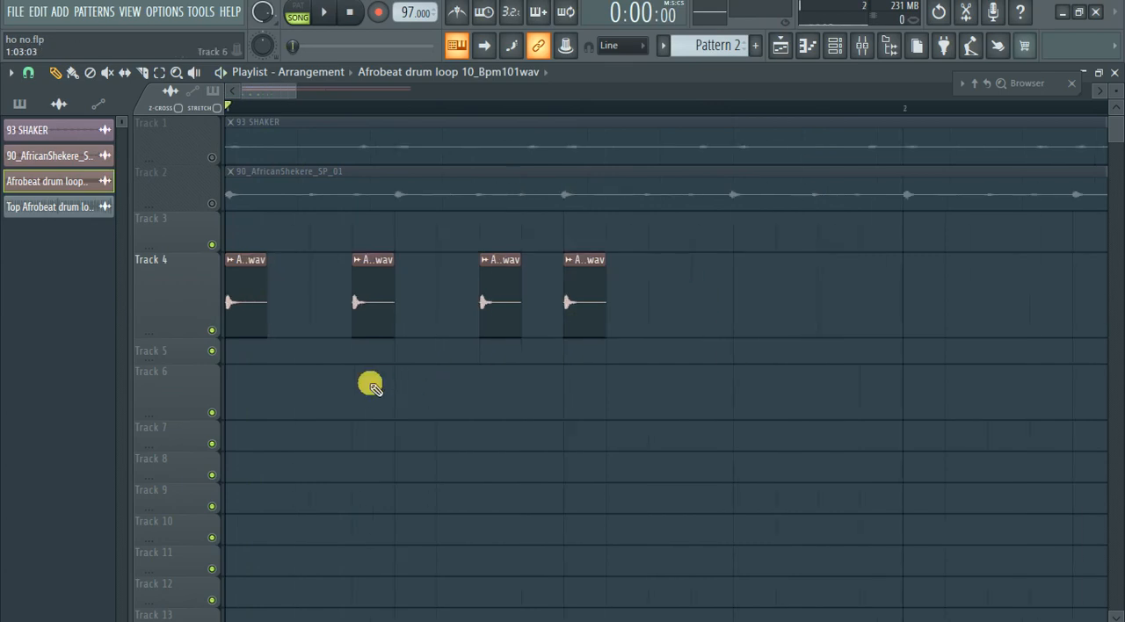
scroll(371, 385, down, 1)
right_click(538, 325)
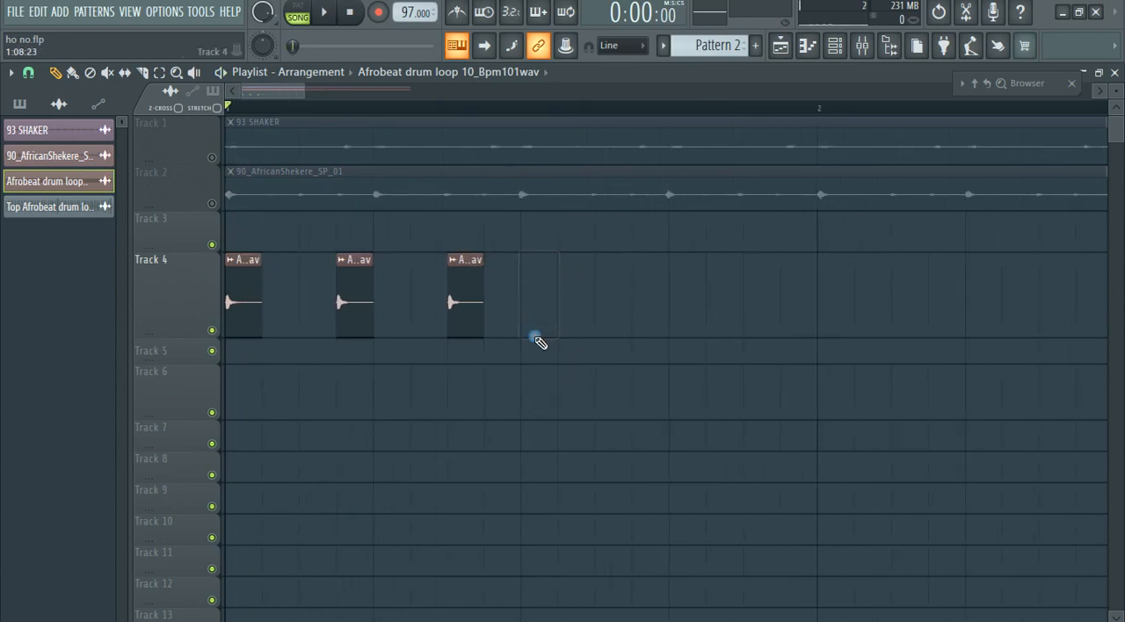
Duplicate the three-hit group on Track 4 at 1:09:00 and repeat the resulting one-bar pattern through bar 4.
drag(535, 364, 26, 261)
ctrl+right_click(416, 328)
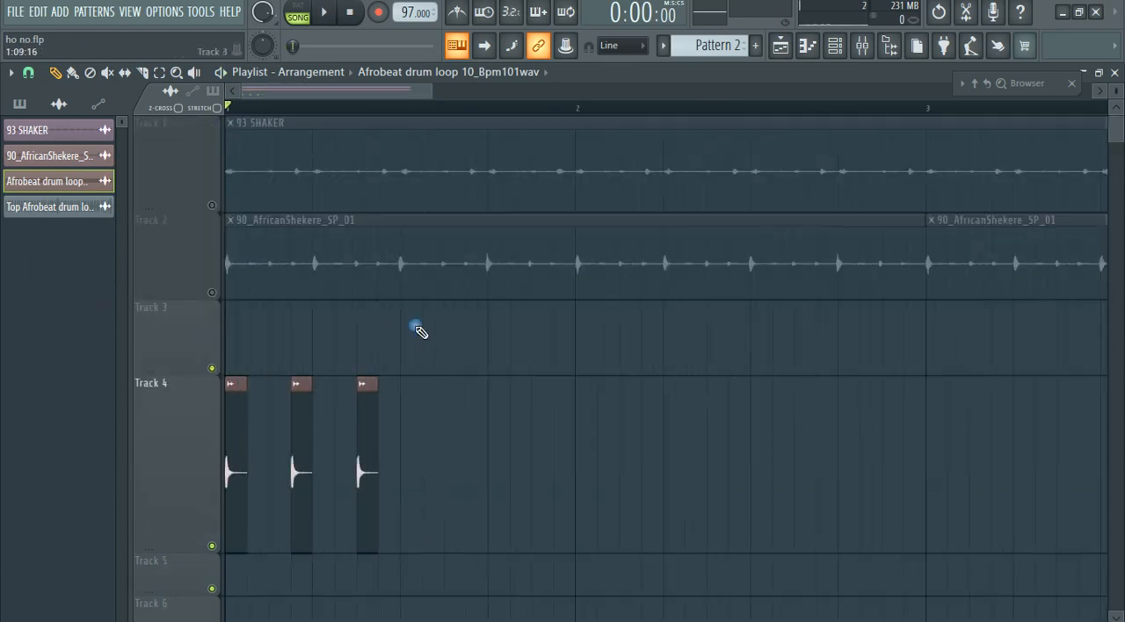
scroll(404, 385, down, 3)
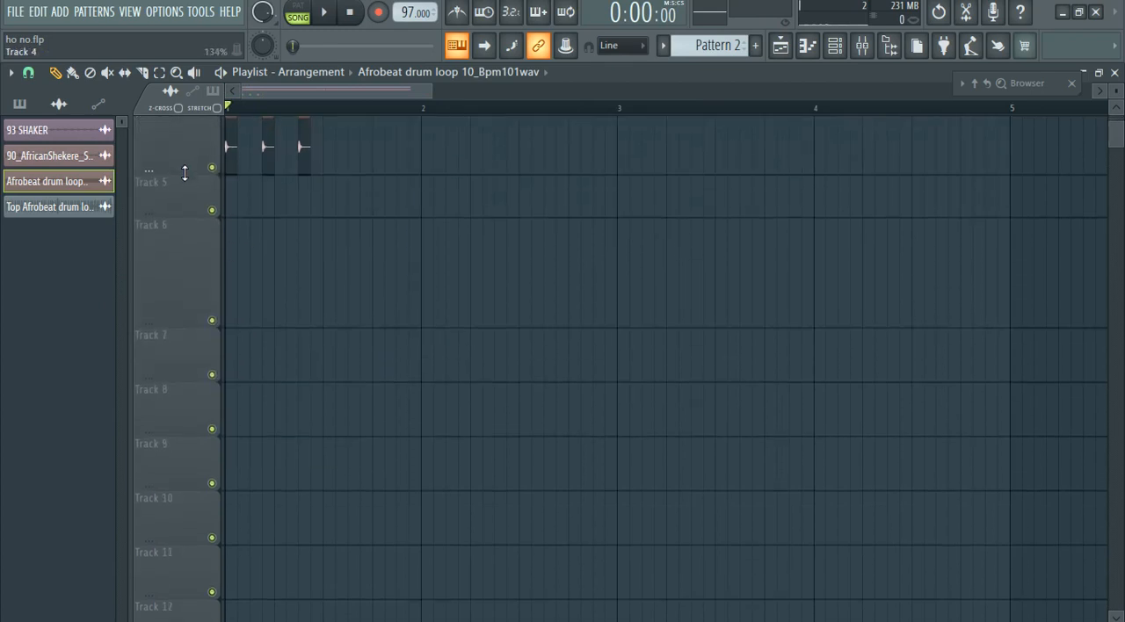
scroll(504, 329, up, 3)
click(233, 348)
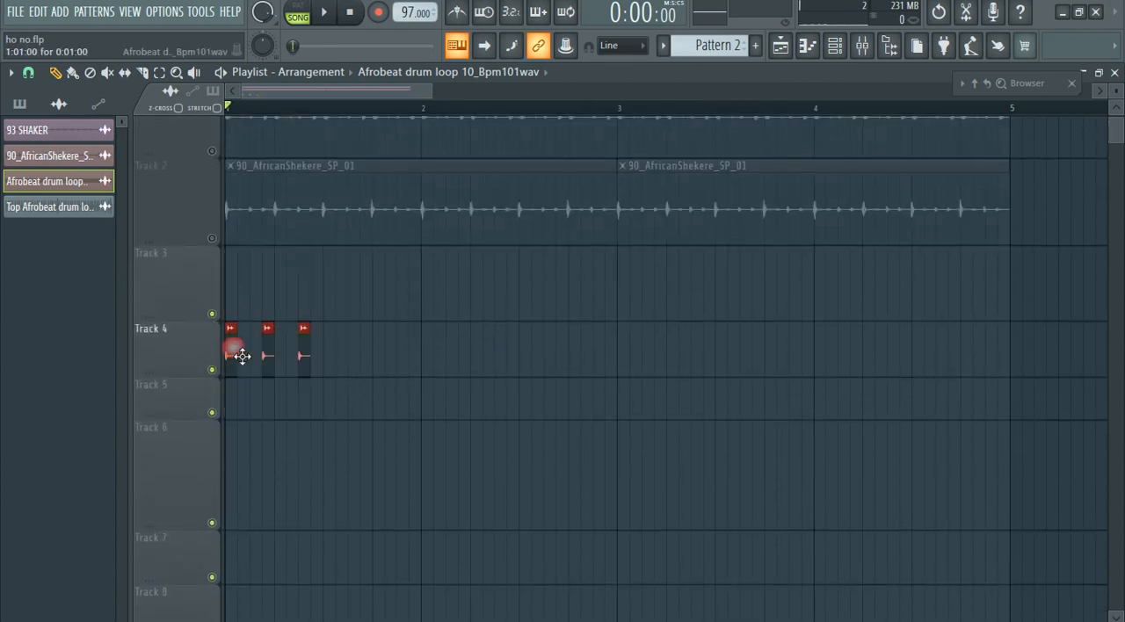
drag(237, 354, 337, 361)
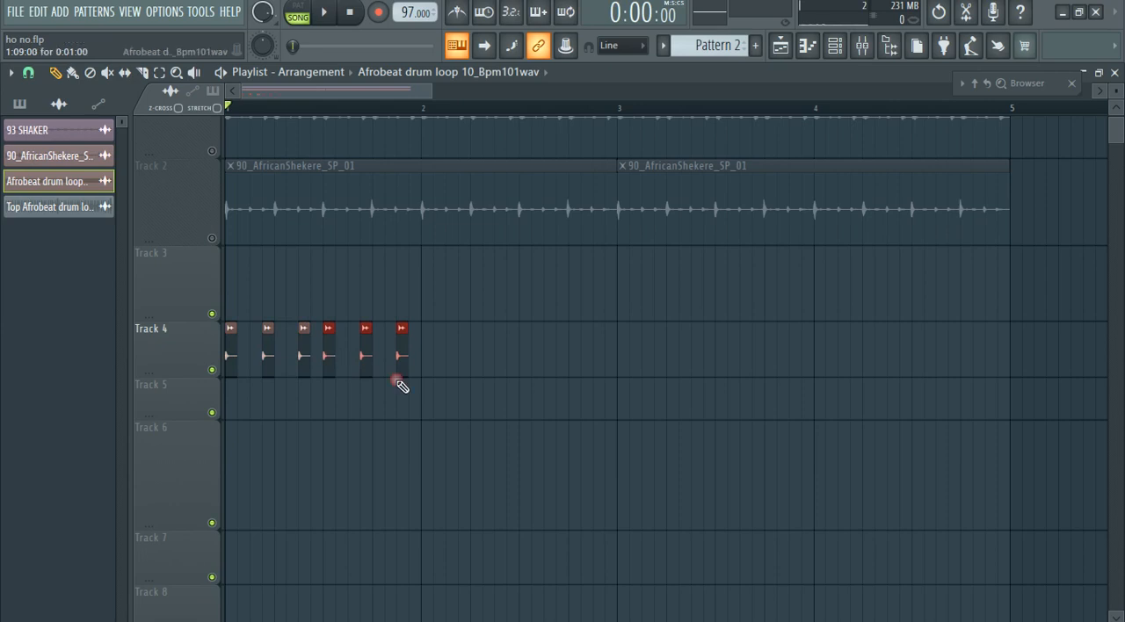
drag(468, 416, 223, 248)
drag(234, 359, 626, 354)
drag(891, 358, 832, 368)
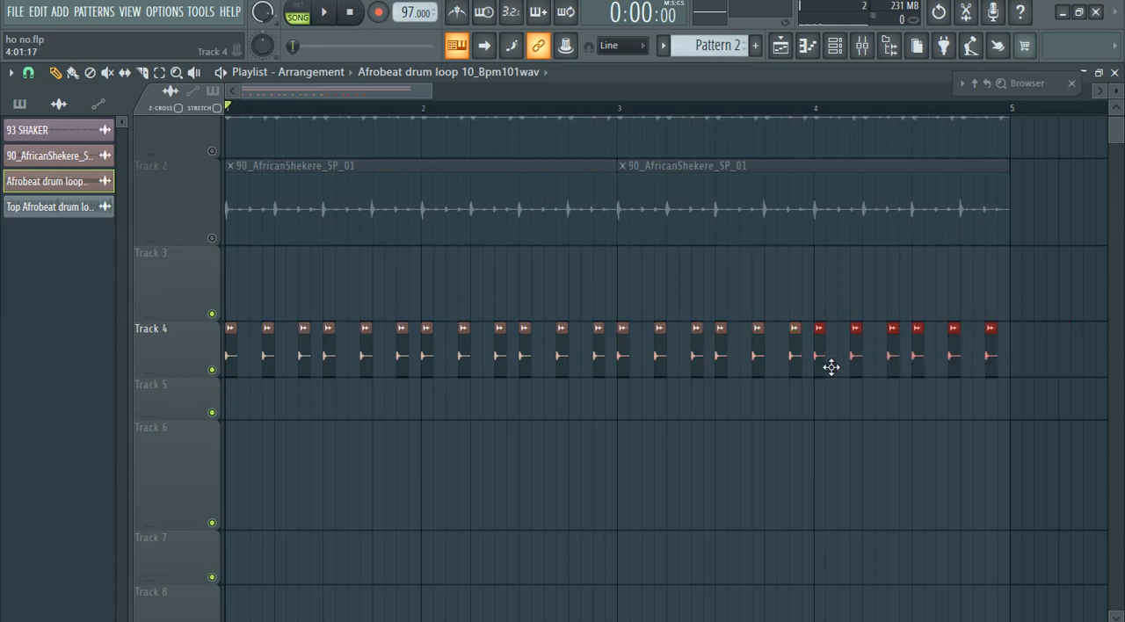
Play back the Track 4 hit pattern and reduce the heights of Tracks 1 to 4.
key(space)
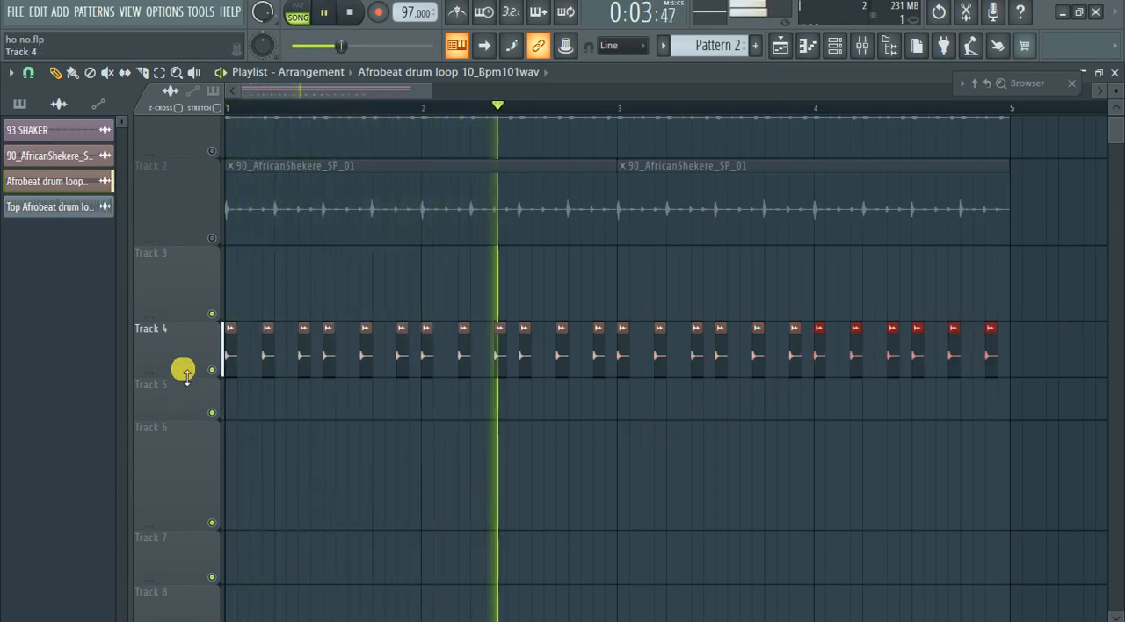
drag(203, 324, 208, 168)
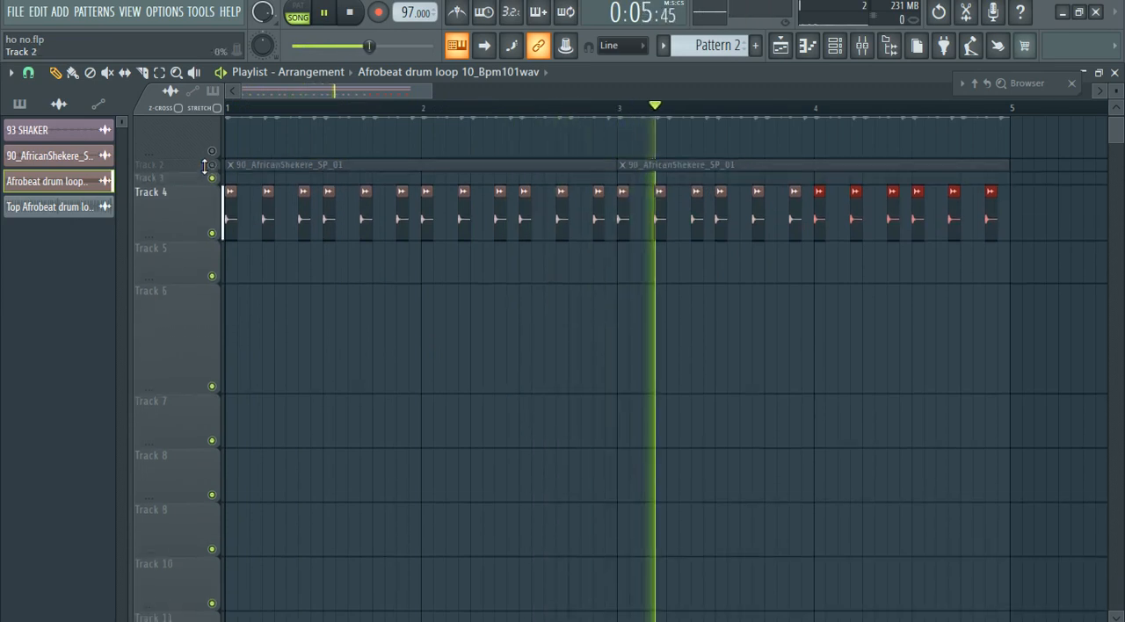
scroll(201, 211, up, 1)
drag(186, 209, 187, 143)
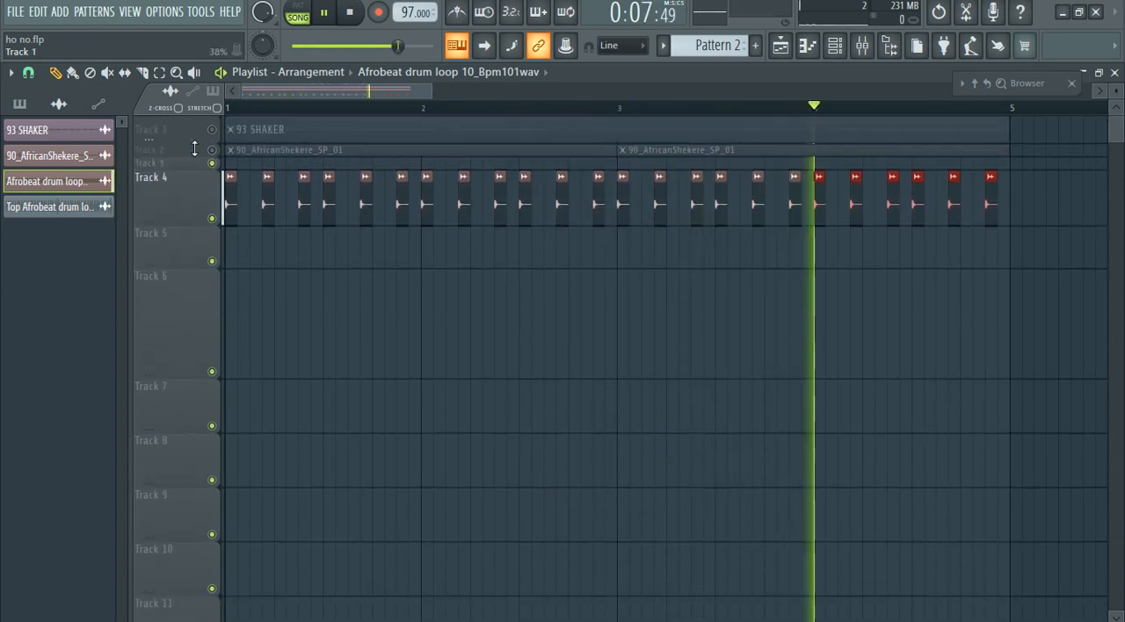
drag(182, 230, 183, 186)
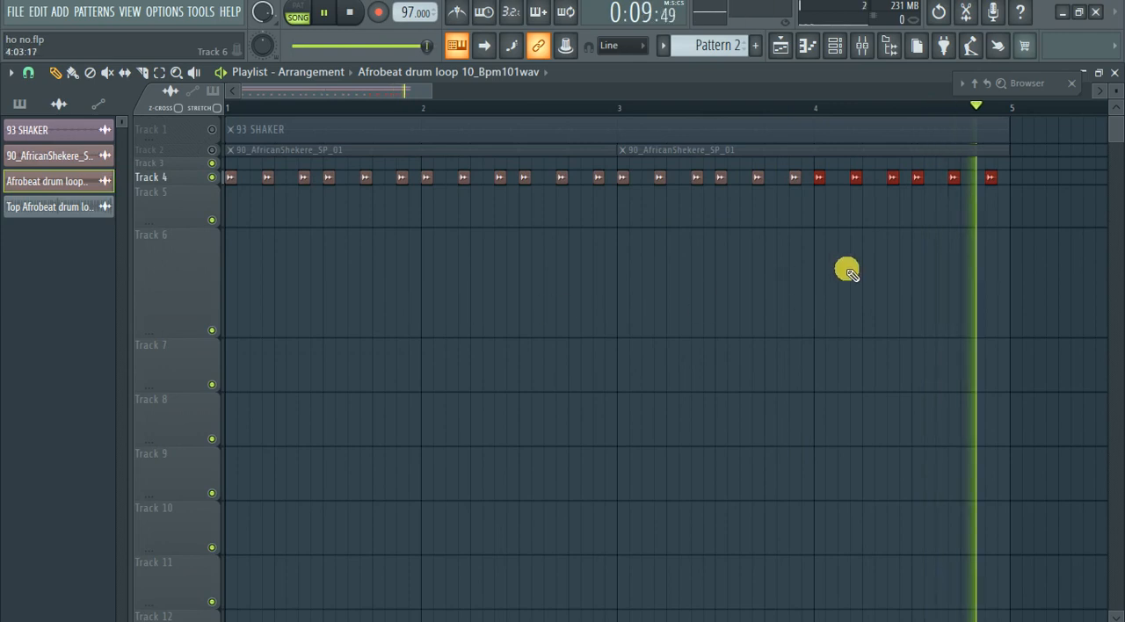
key(space)
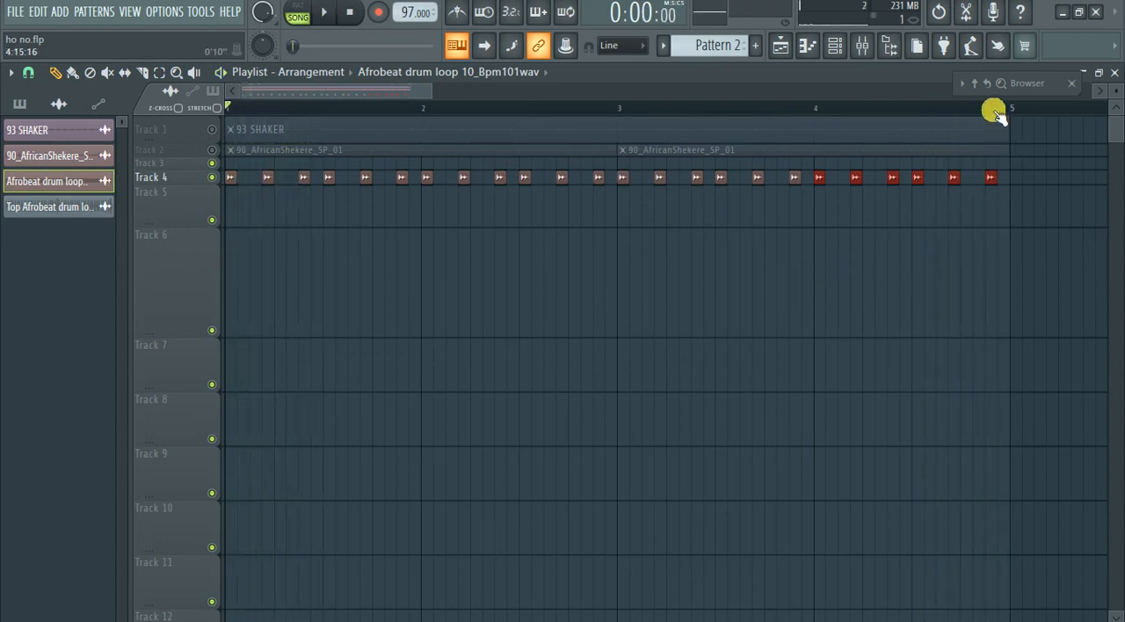
Turn off snapping, make Track 4 taller and shorten its selected bar 4 hits to a length of 0:00:13.
click(974, 109)
scroll(1023, 198, up, 5)
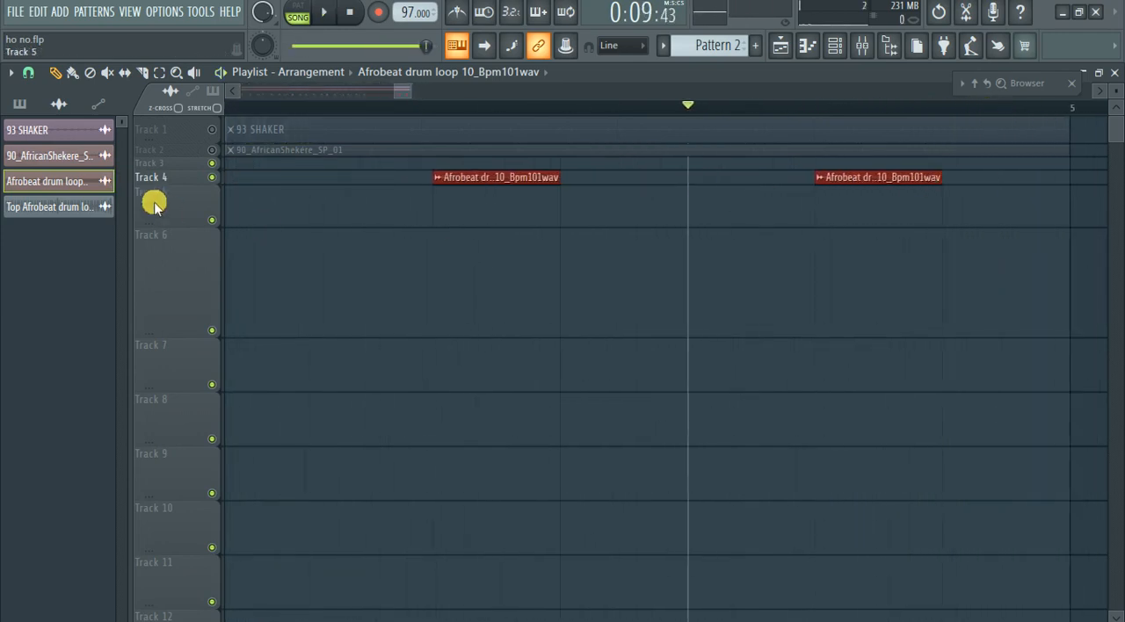
click(29, 72)
click(58, 156)
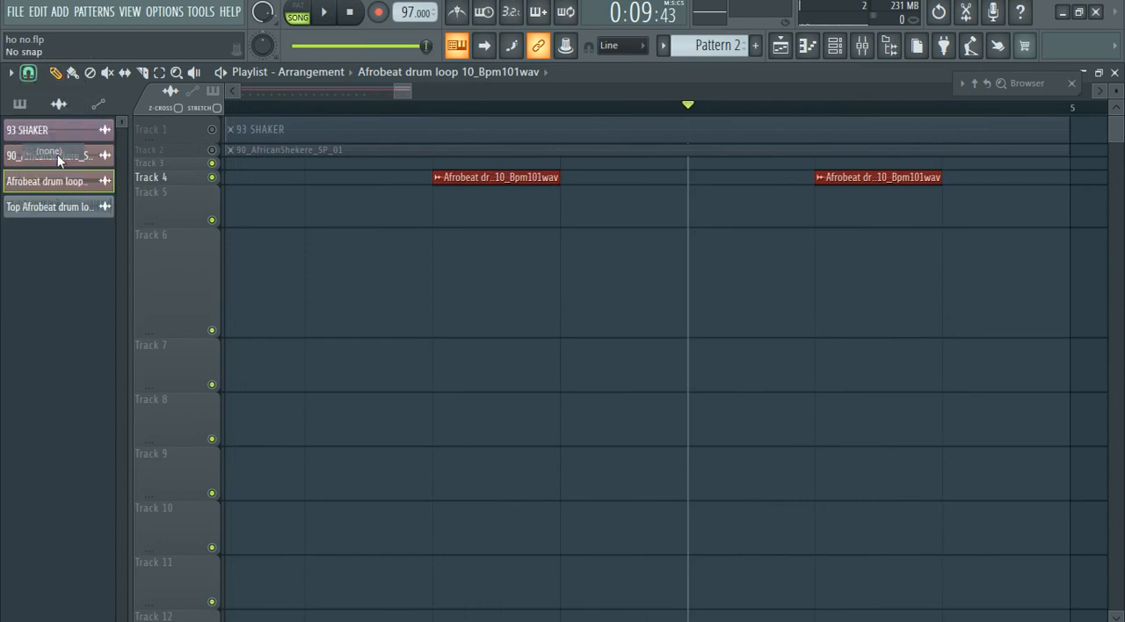
drag(198, 189, 201, 235)
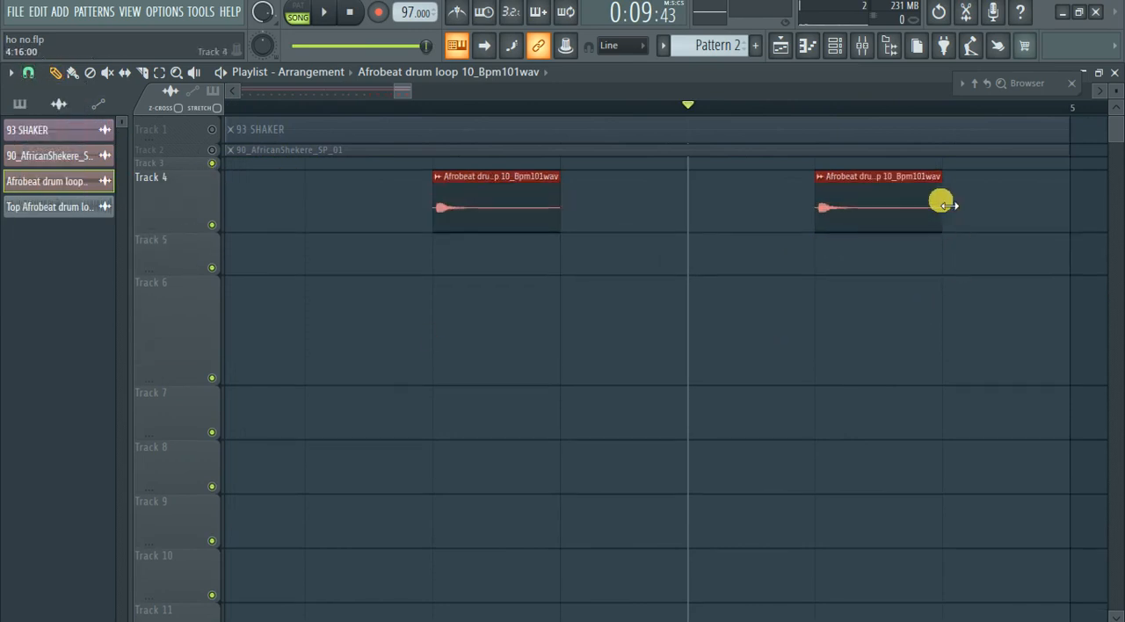
drag(945, 199, 887, 199)
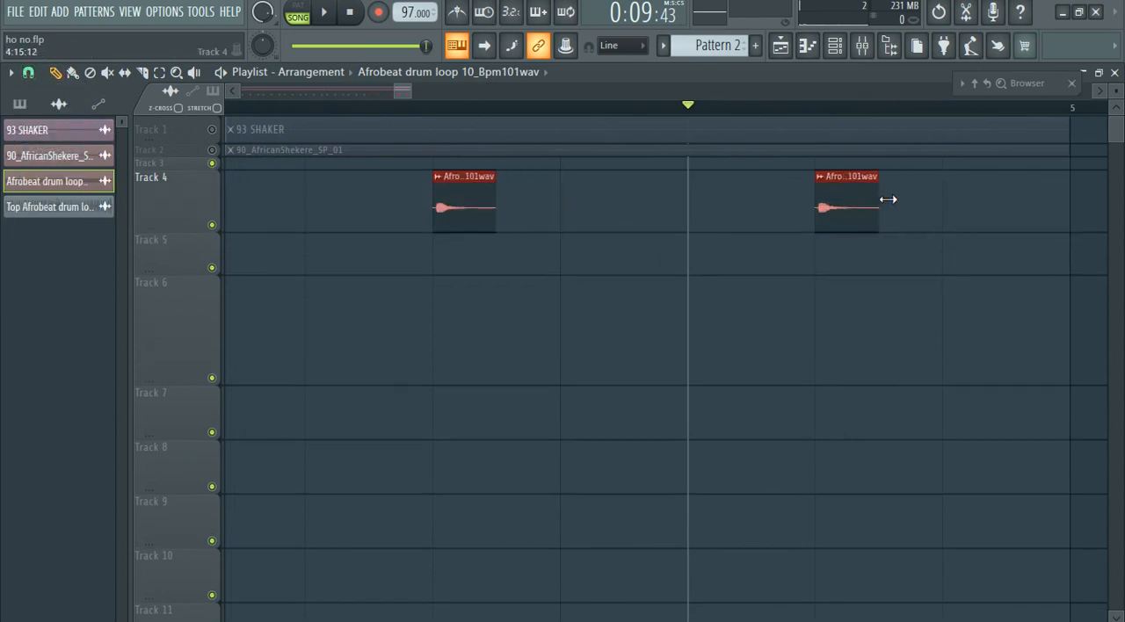
Add two more drum hits with a length of 0:00:13 after the last hit of bar 4 on Track 4.
click(910, 231)
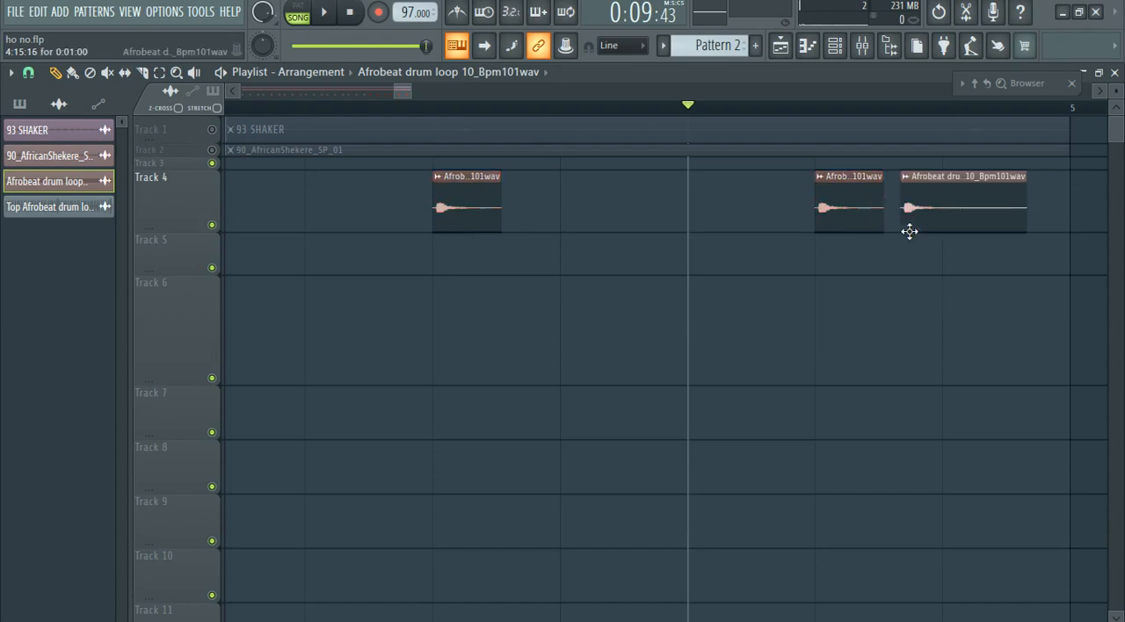
drag(1028, 201, 970, 208)
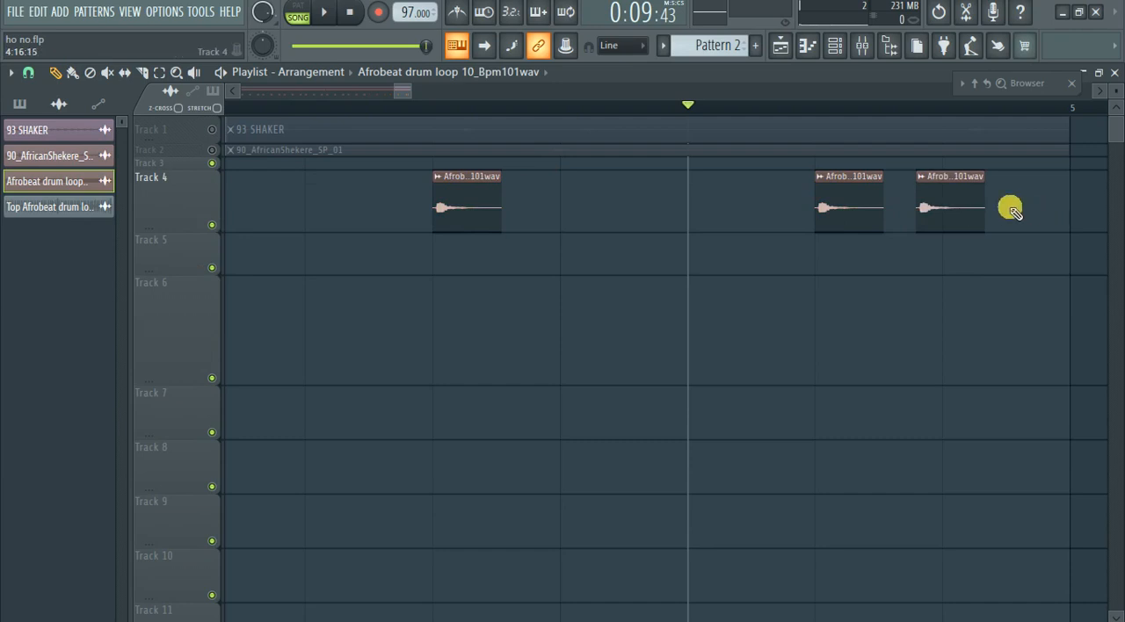
click(1011, 211)
Move the two added hits back against the preceding hit to form a tight three-hit roll, playing the song to check the timing.
key(space)
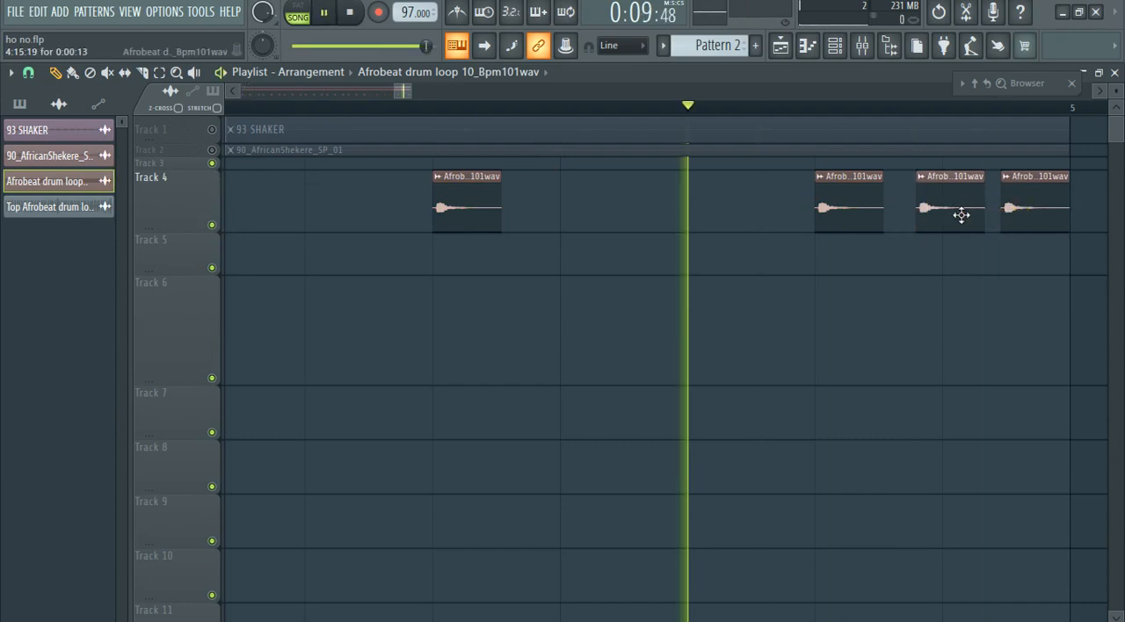
drag(962, 215, 941, 211)
key(space)
drag(1029, 208, 979, 215)
key(space)
click(933, 218)
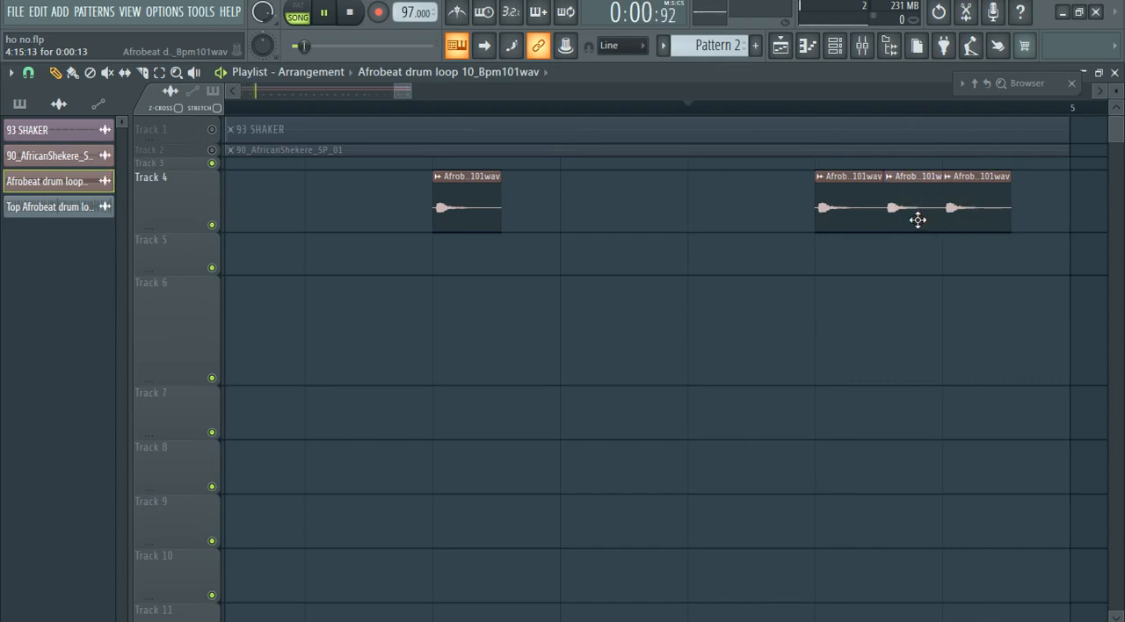
key(space)
key(space)
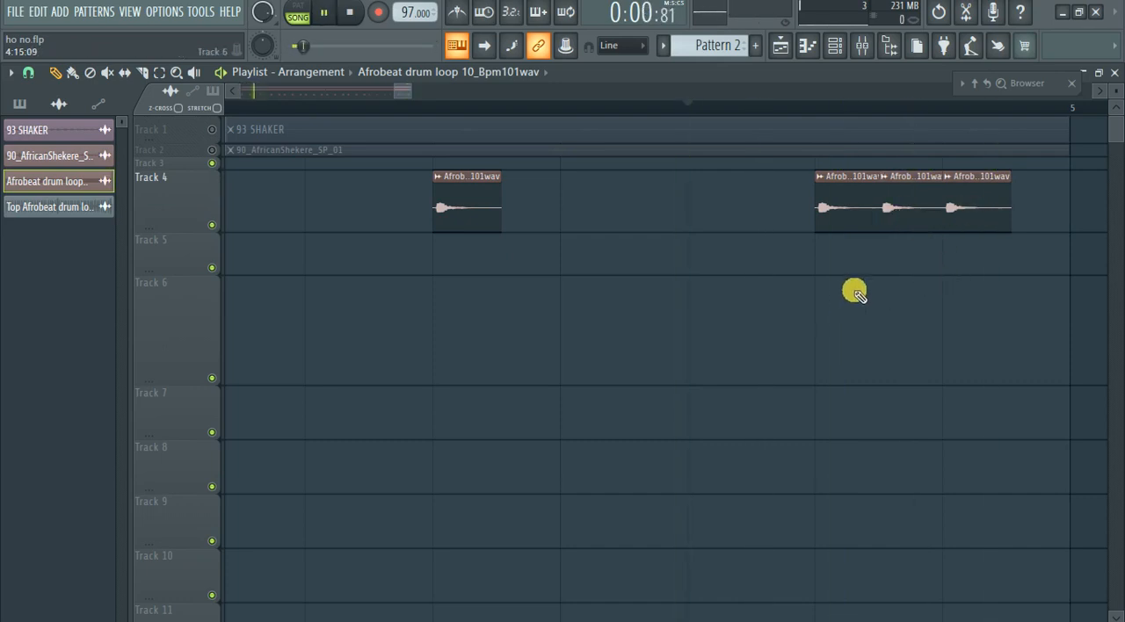
Unmute Tracks 2 and 1 for playback with the drum hits, and reduce the heights of Tracks 4 and 1.
scroll(855, 299, down, 3)
scroll(853, 299, down, 4)
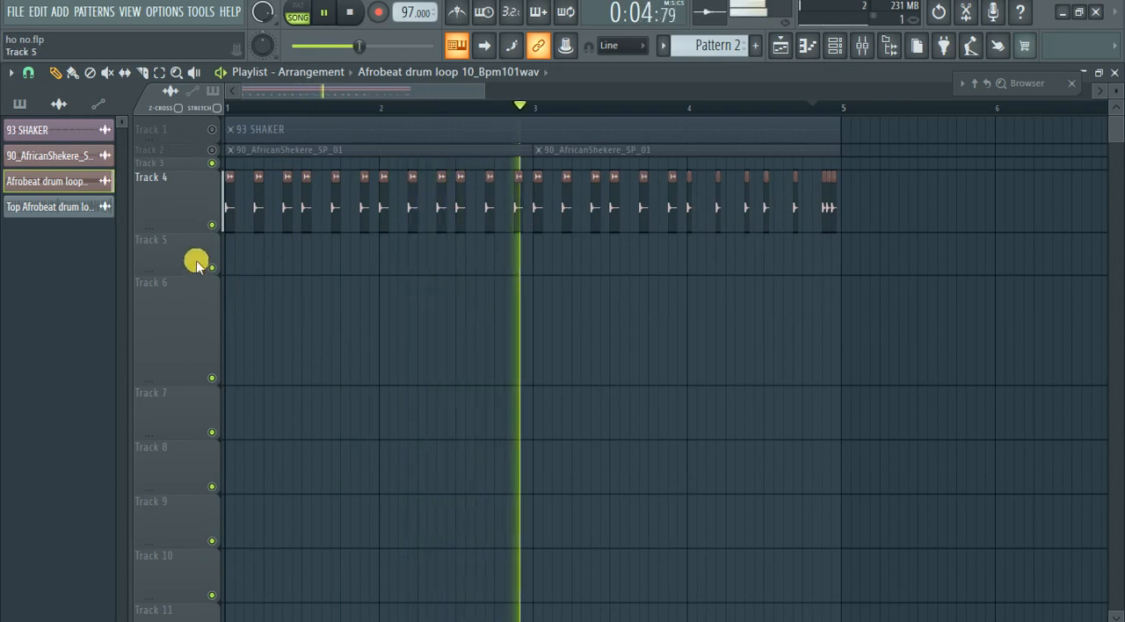
drag(176, 232, 204, 156)
click(211, 148)
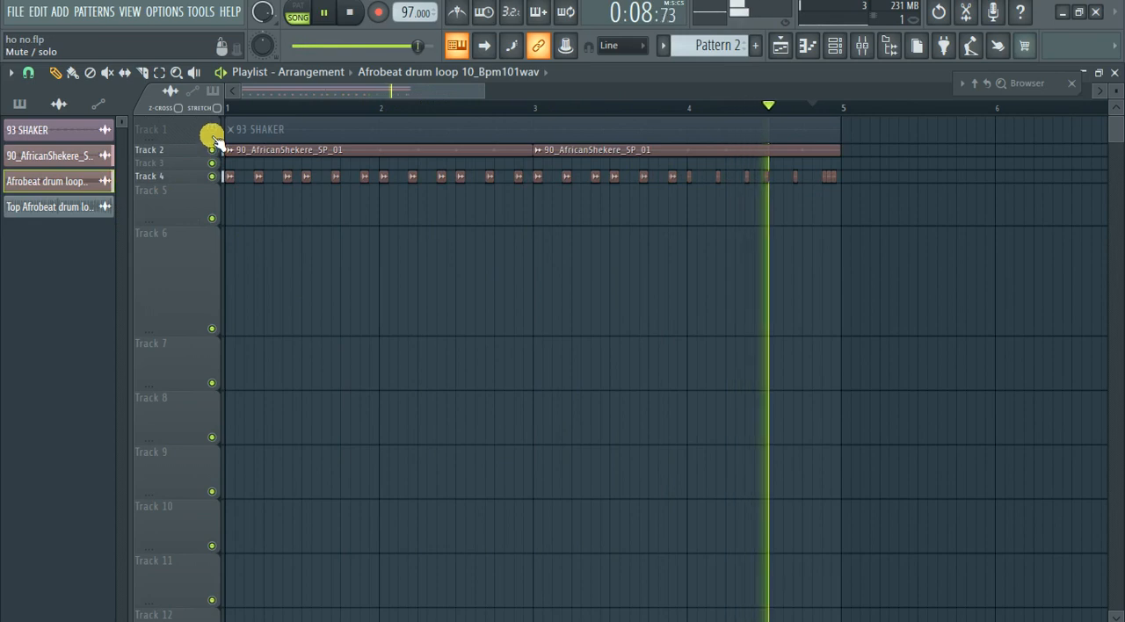
click(211, 130)
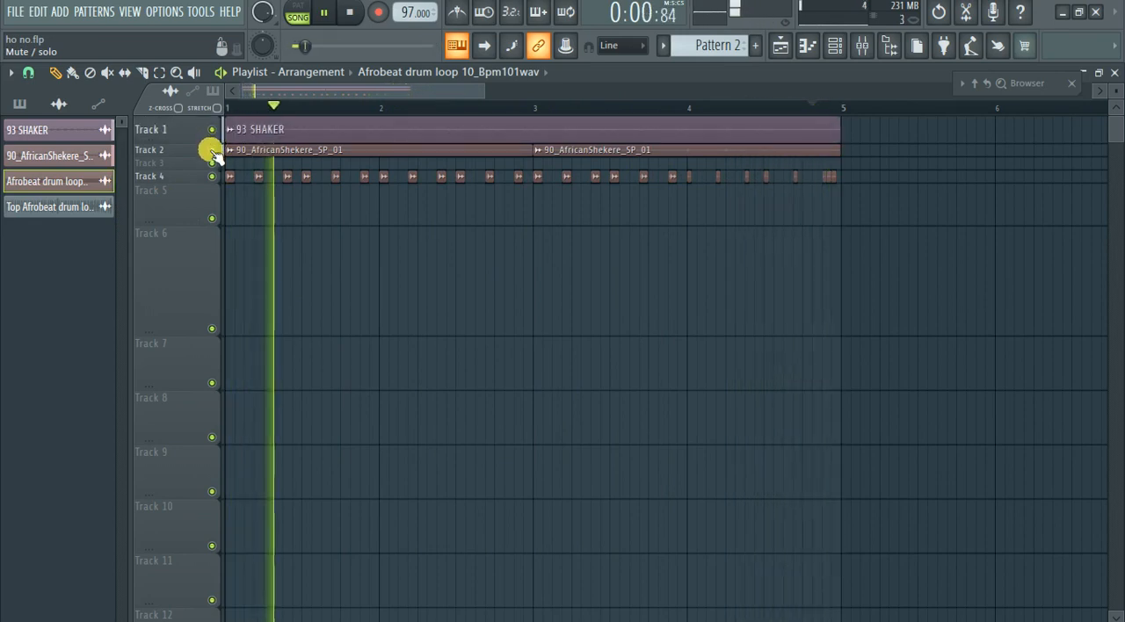
click(211, 151)
click(211, 150)
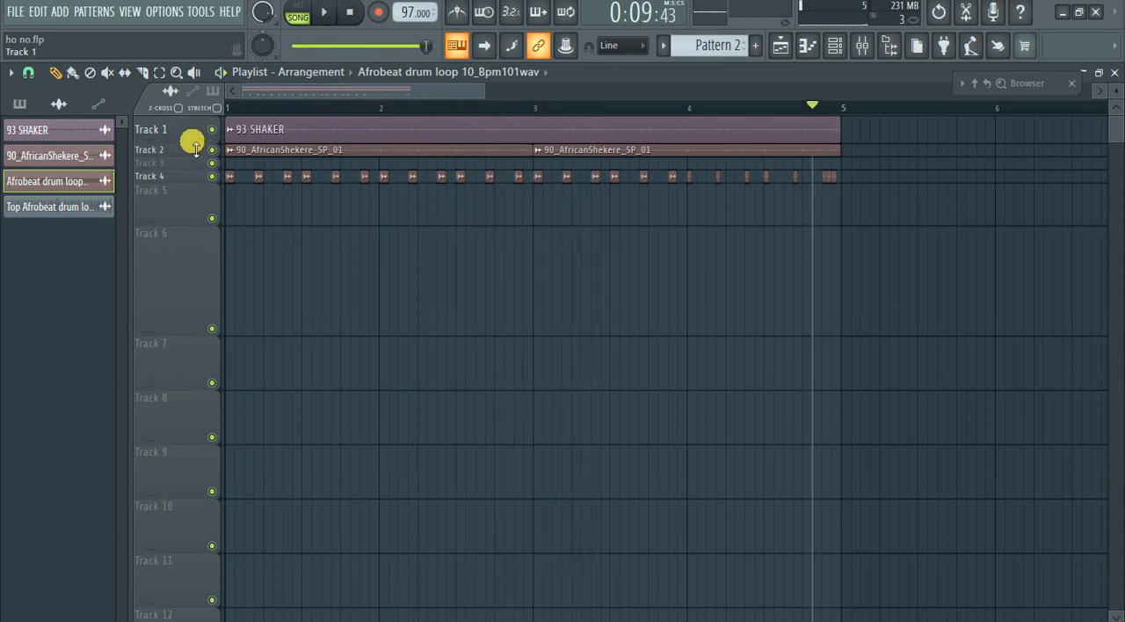
drag(195, 145, 192, 140)
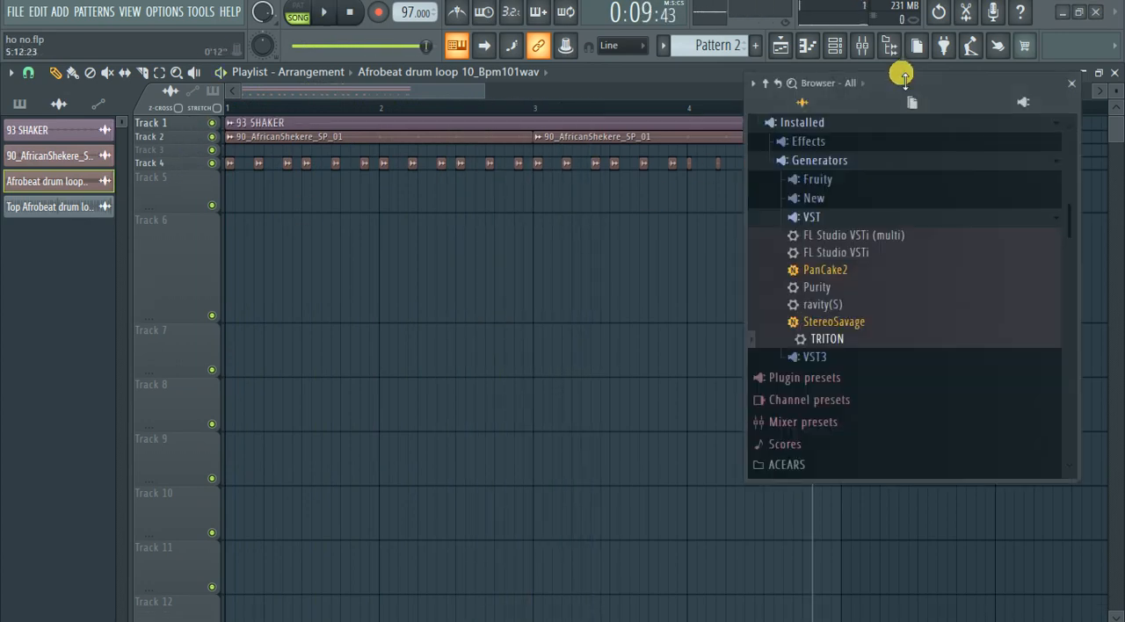
Add the Top Afrobeat drum loop 5_BPM95 sample from its channel to Track 8 at bar 2.
click(835, 45)
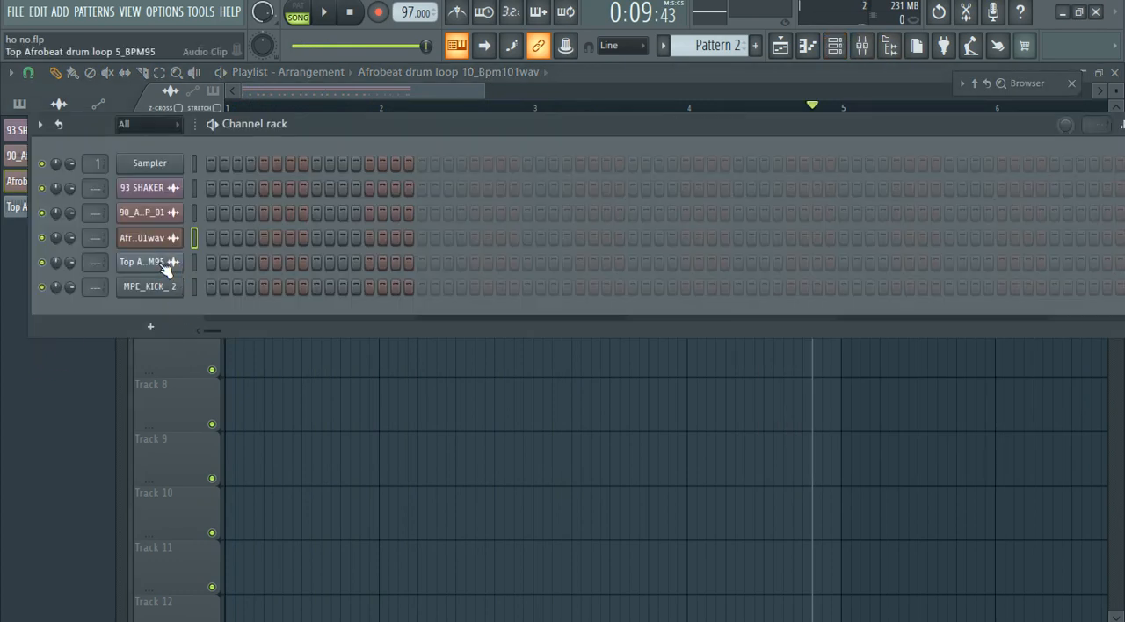
click(164, 265)
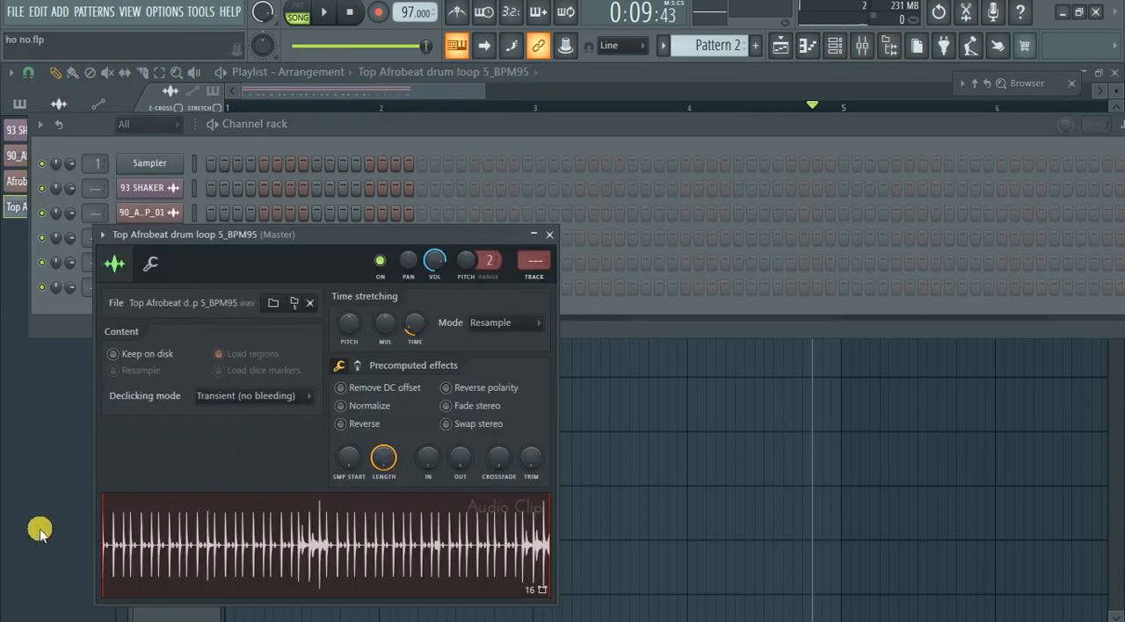
scroll(41, 533, up, 3)
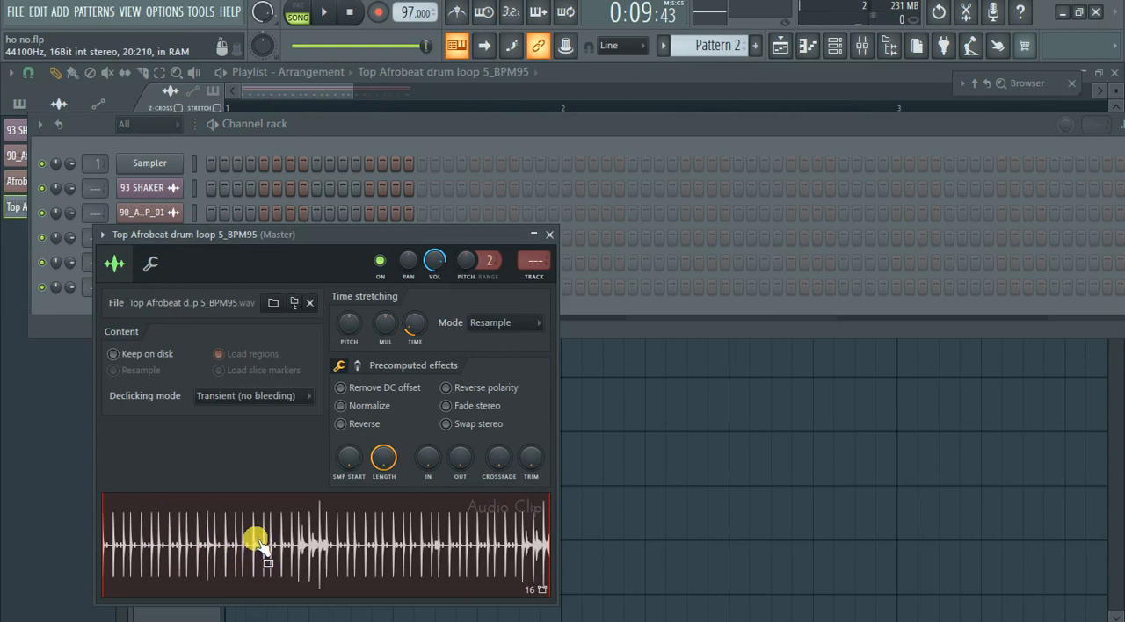
drag(196, 549, 567, 400)
scroll(410, 455, down, 6)
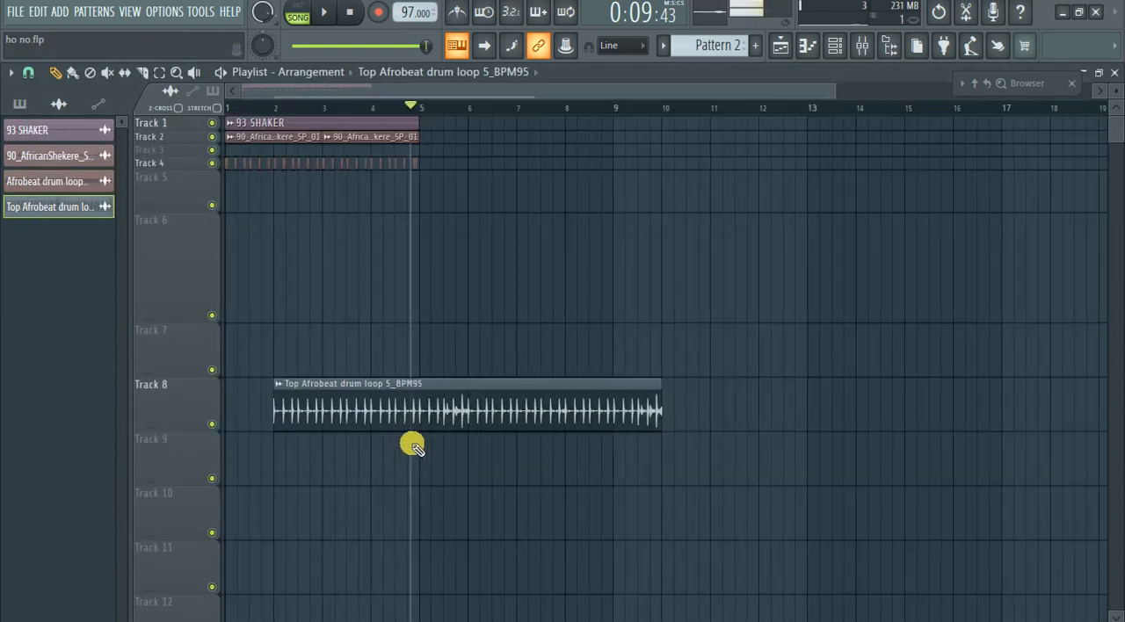
Stop playback and move the Top Afrobeat drum loop 5_BPM95 clip to bar 1 of Track 6.
key(space)
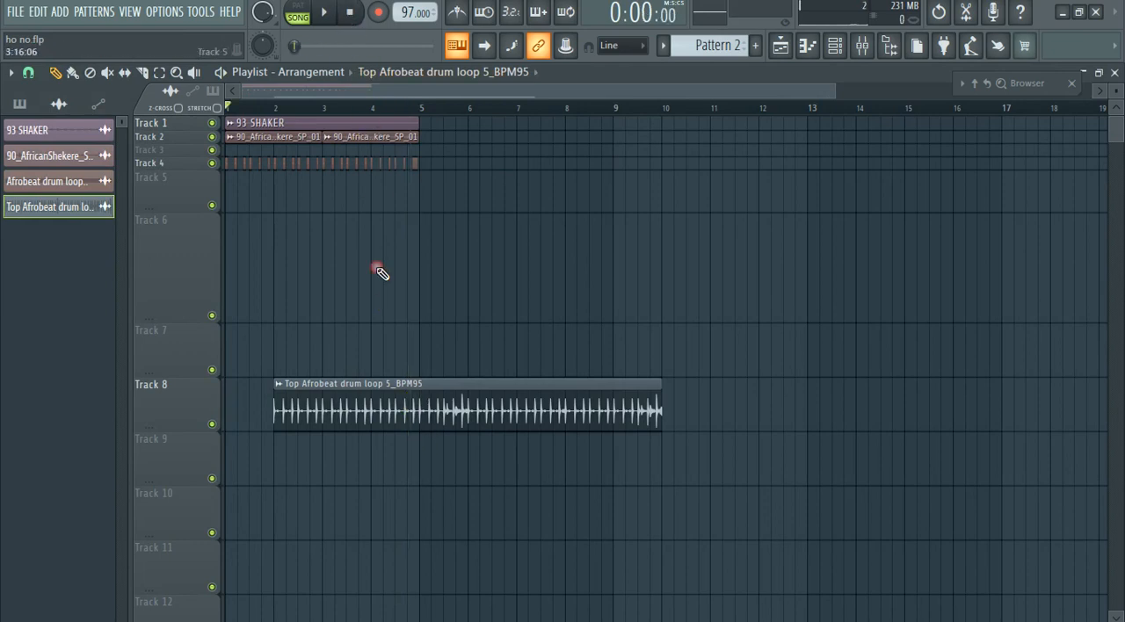
drag(384, 413, 251, 288)
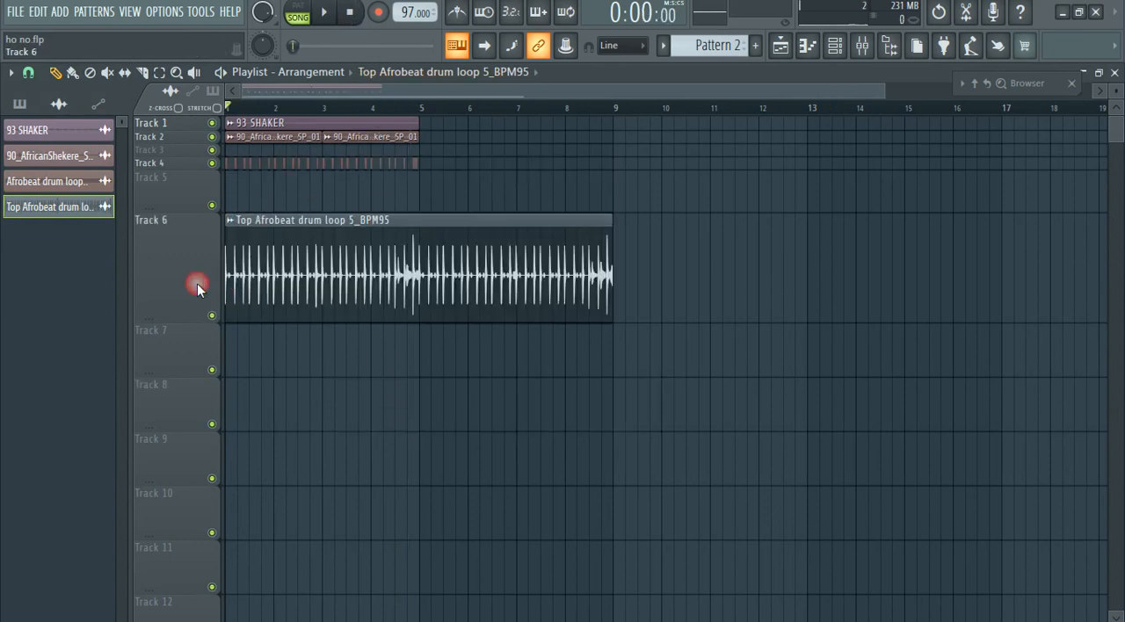
scroll(166, 289, up, 5)
scroll(178, 287, down, 4)
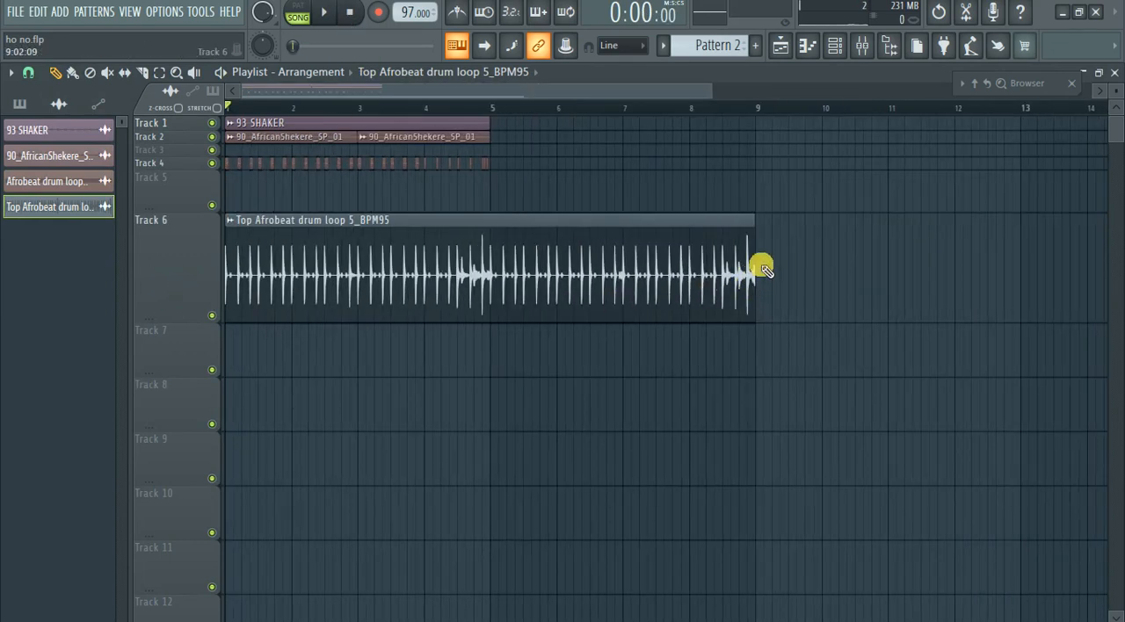
Trim the Top Afrobeat drum loop 5_BPM95 clip on Track 6 to its opening hit and choose the playlist's snap mode.
drag(758, 260, 235, 284)
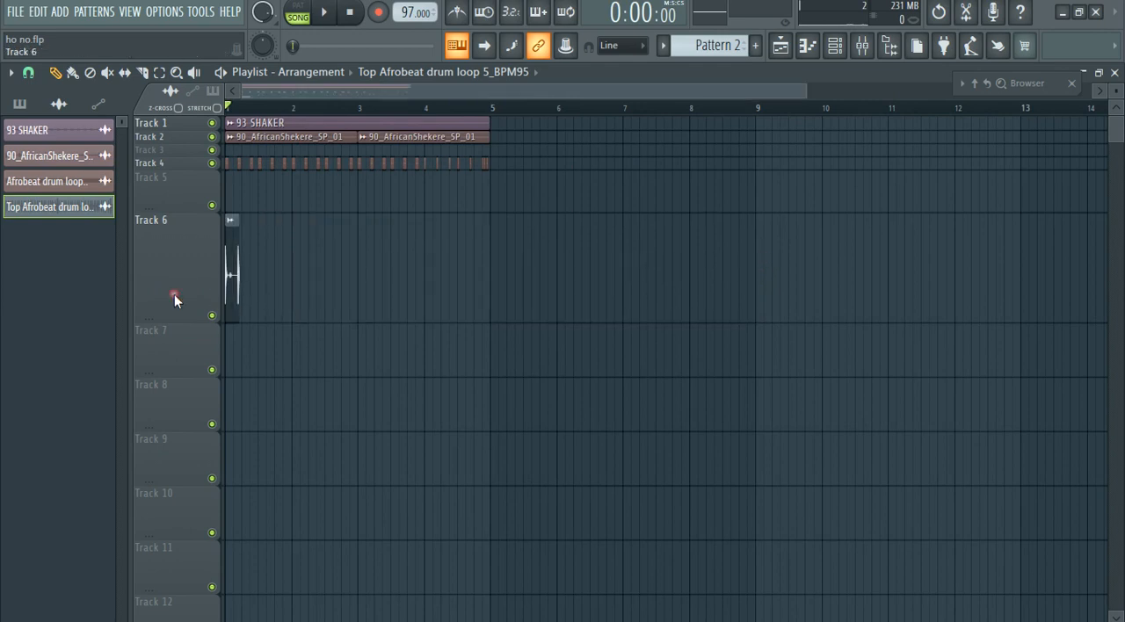
scroll(167, 300, up, 6)
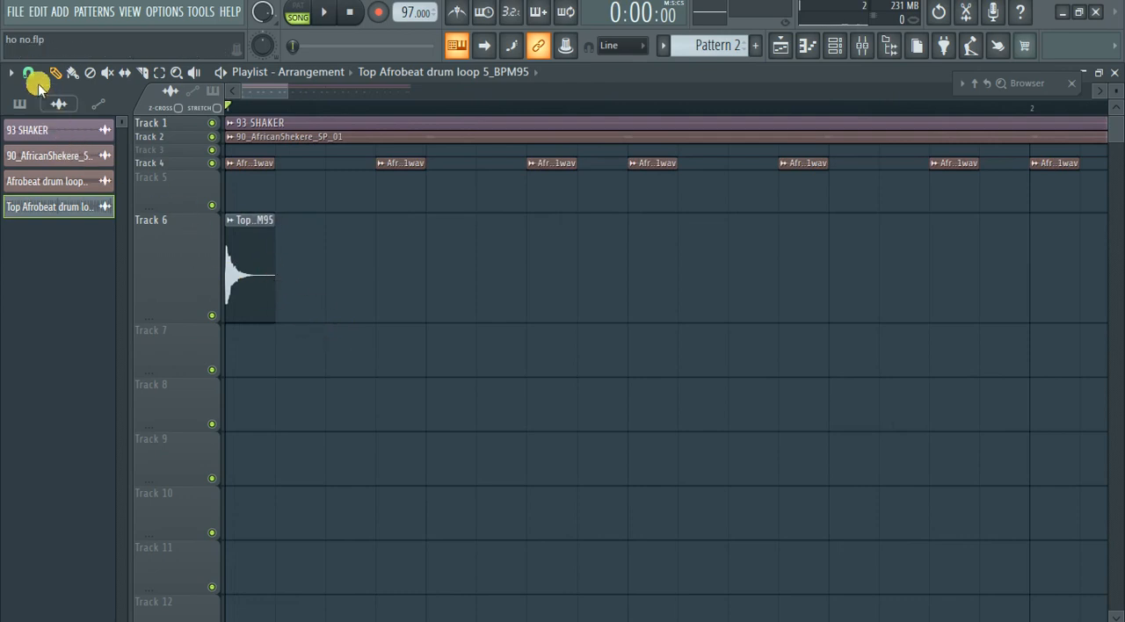
click(29, 73)
click(47, 129)
Repeat the trimmed hit on Track 6 in line with Track 4's hits across bars 1–2, and duplicate that sequence into bars 3–4.
scroll(369, 293, down, 2)
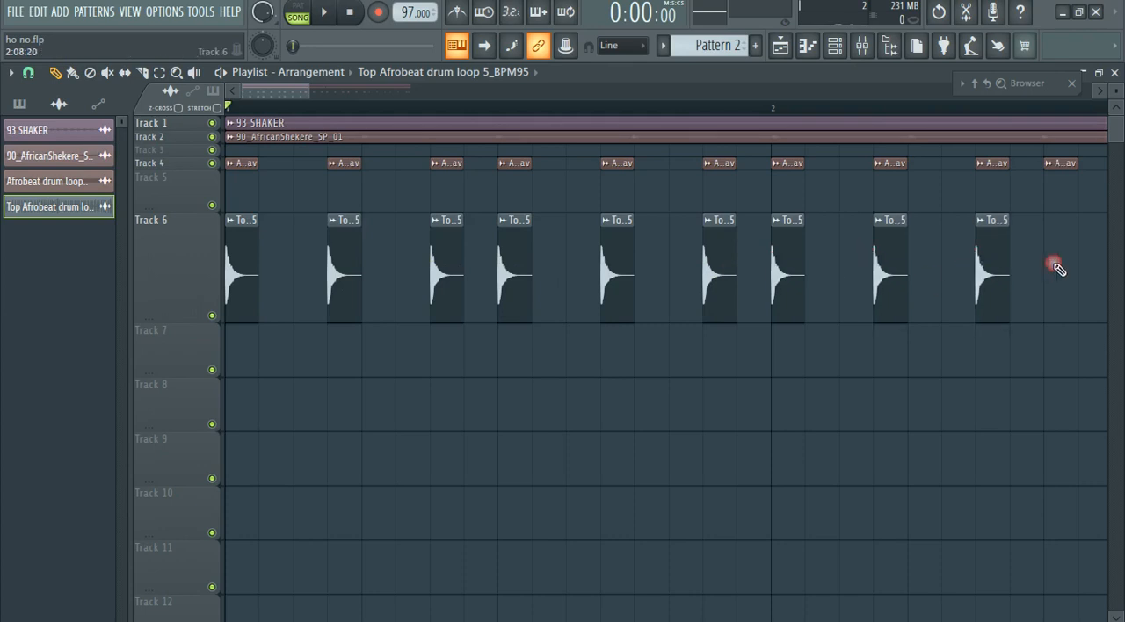
scroll(442, 338, down, 5)
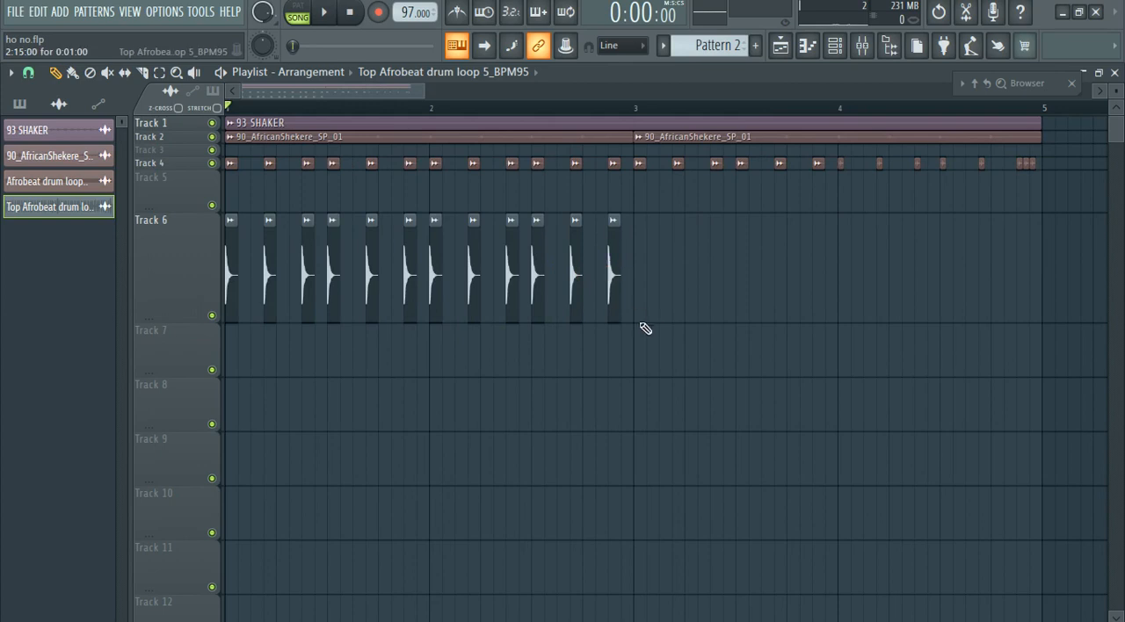
drag(644, 328, 118, 232)
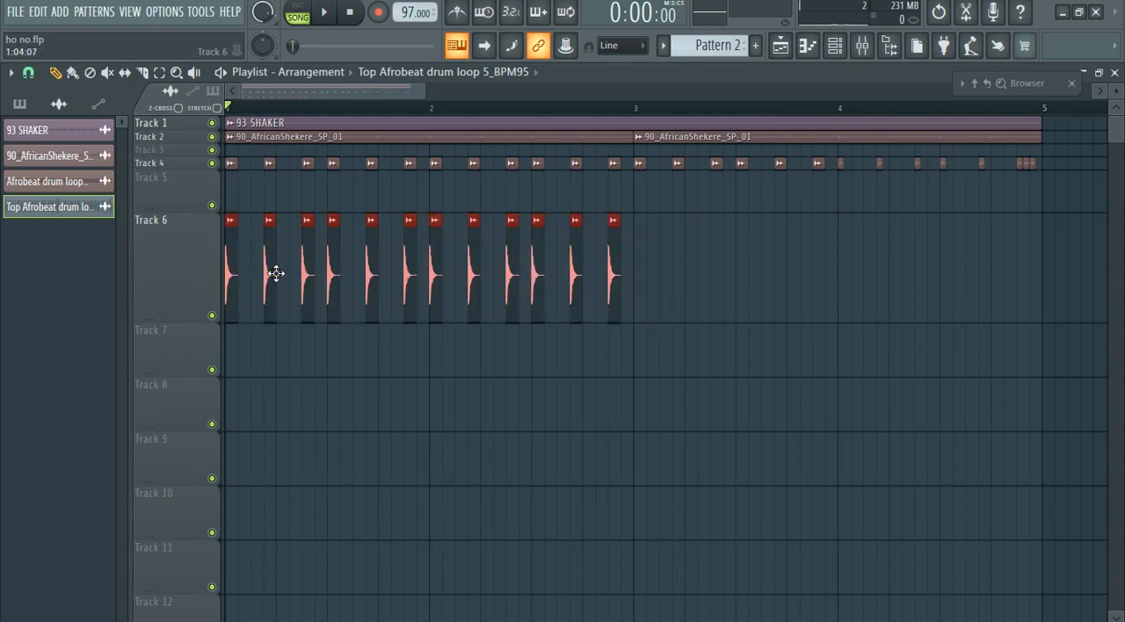
drag(277, 273, 681, 268)
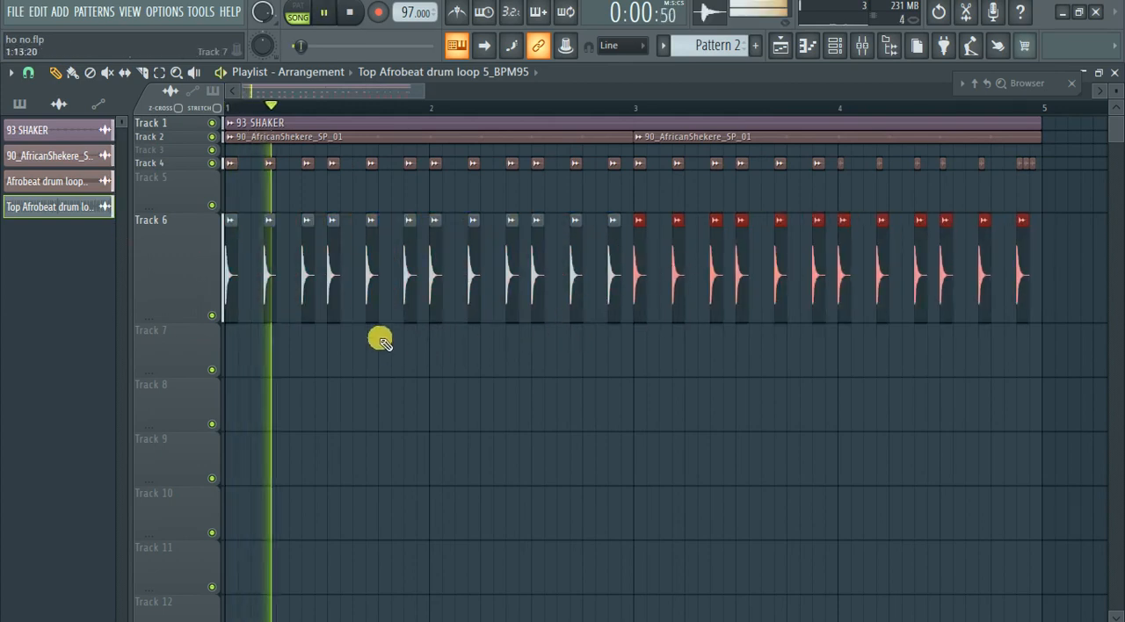
Reduce the heights of Tracks 5 and 6, and mute Tracks 6 and 1 to hear the shekere with Track 4's drum hits.
drag(179, 321, 209, 189)
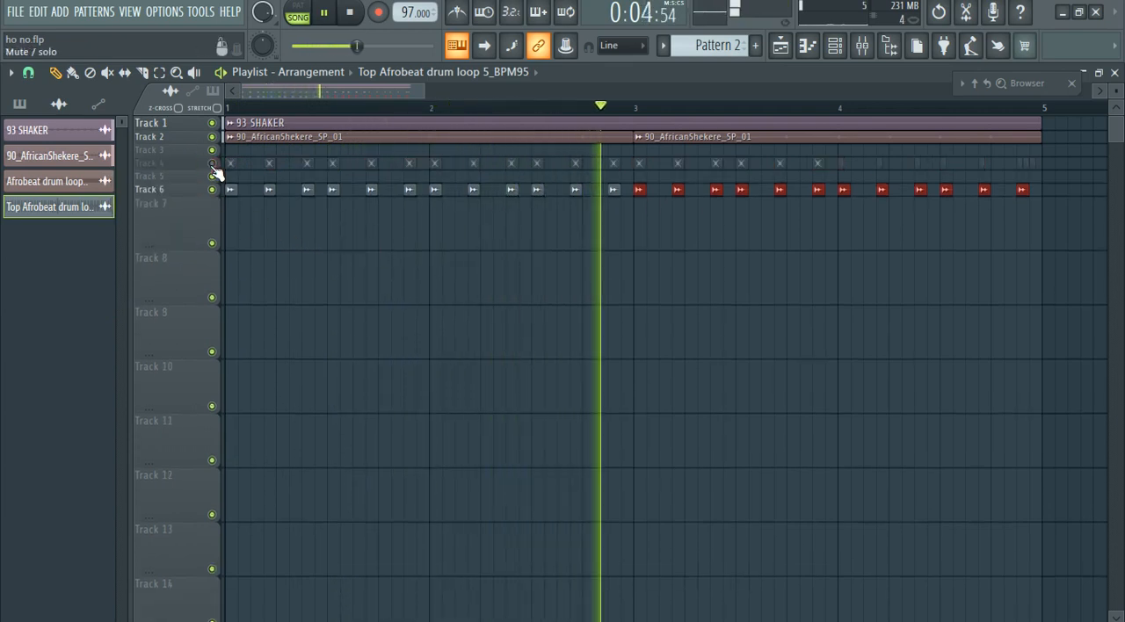
click(210, 189)
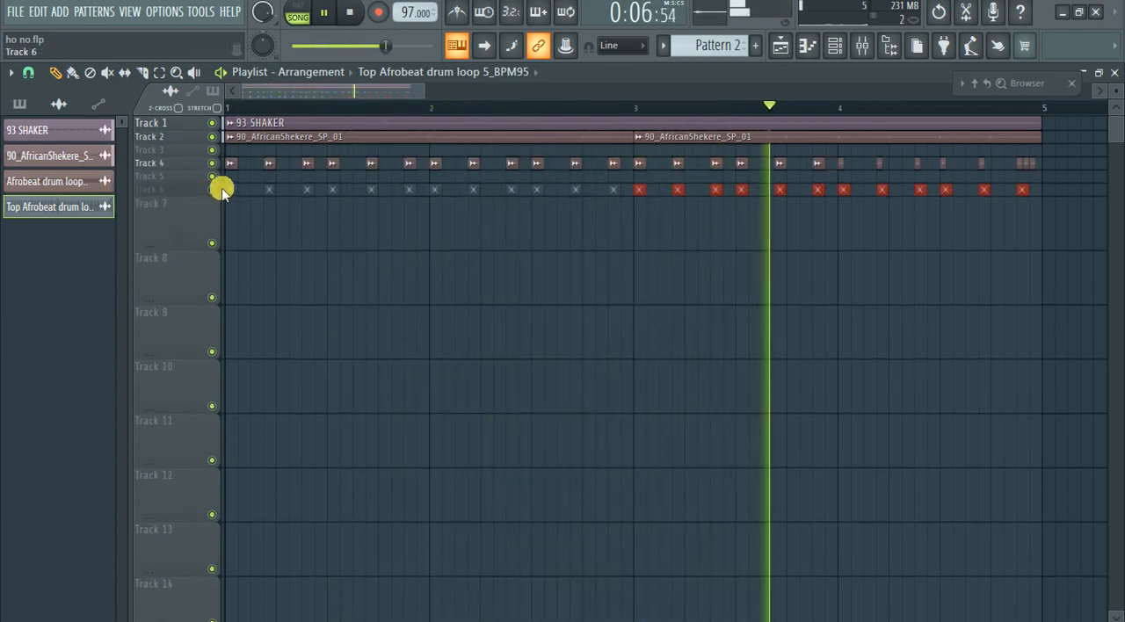
key(space)
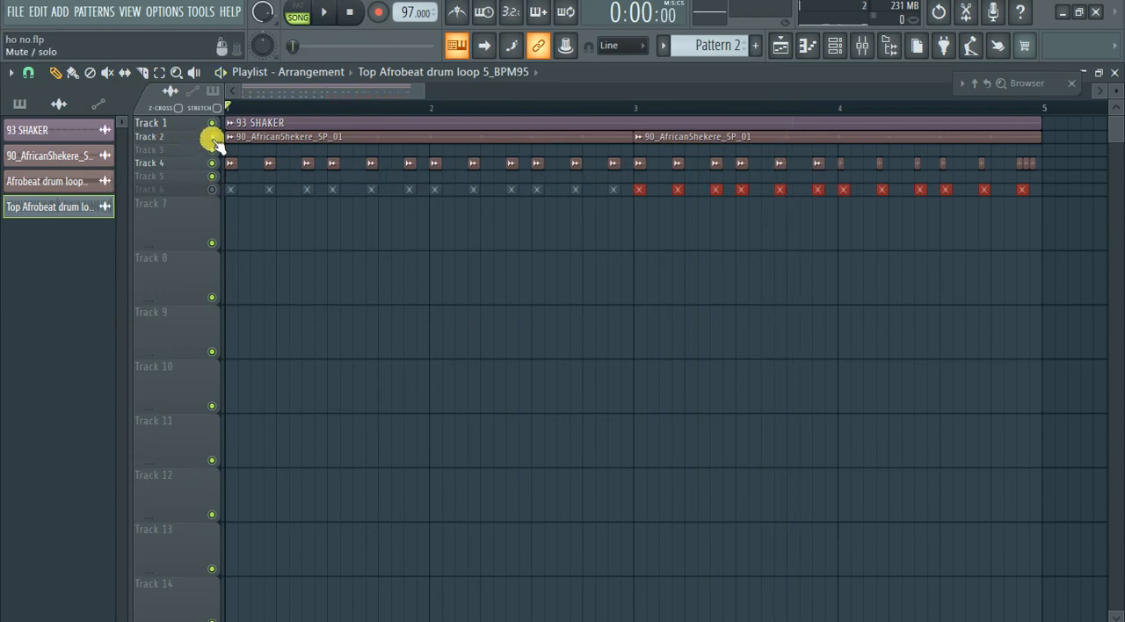
click(211, 138)
key(space)
click(213, 136)
click(212, 123)
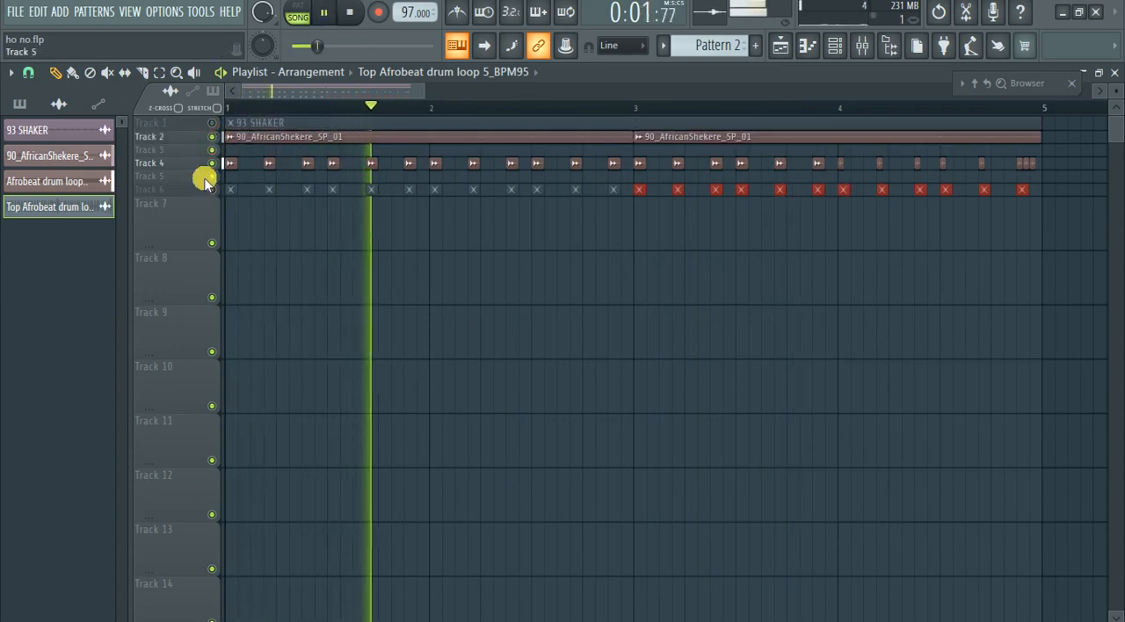
Move the 93 SHAKER clip from Track 1 to Track 7, mute that track, reduce its height and stop playback.
drag(241, 125, 231, 189)
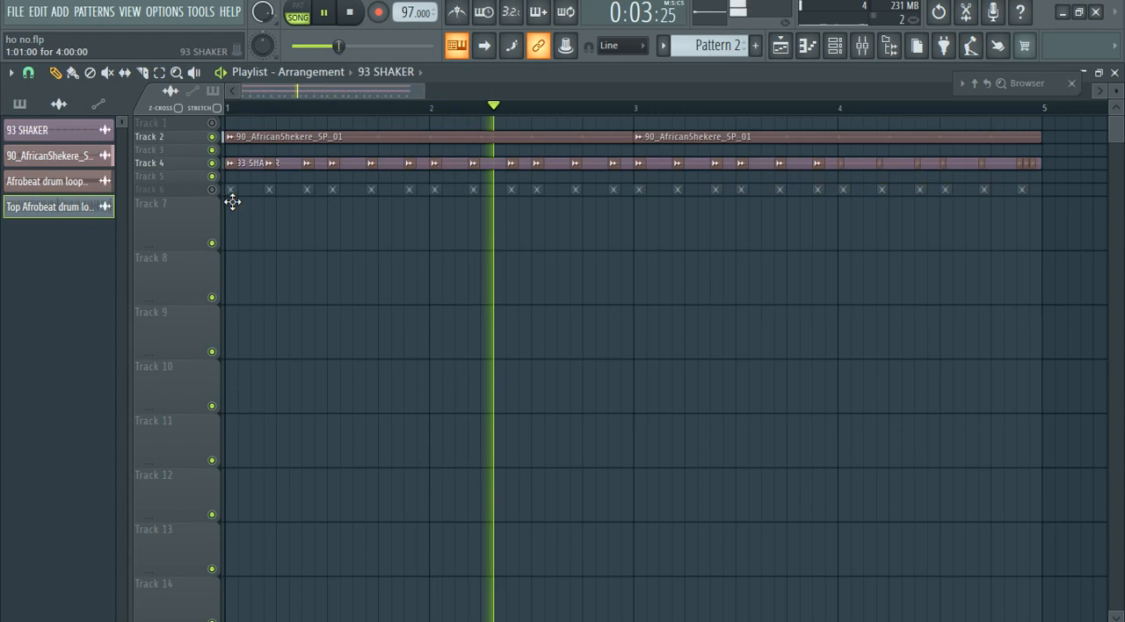
drag(224, 233, 223, 235)
click(214, 243)
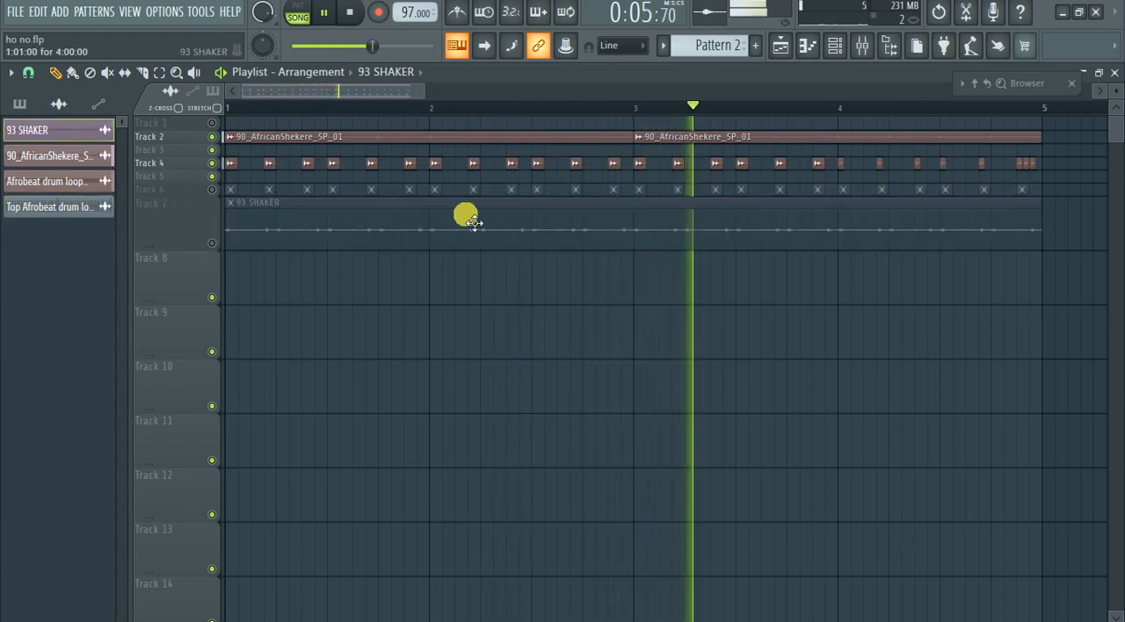
drag(201, 246, 202, 207)
scroll(355, 245, down, 3)
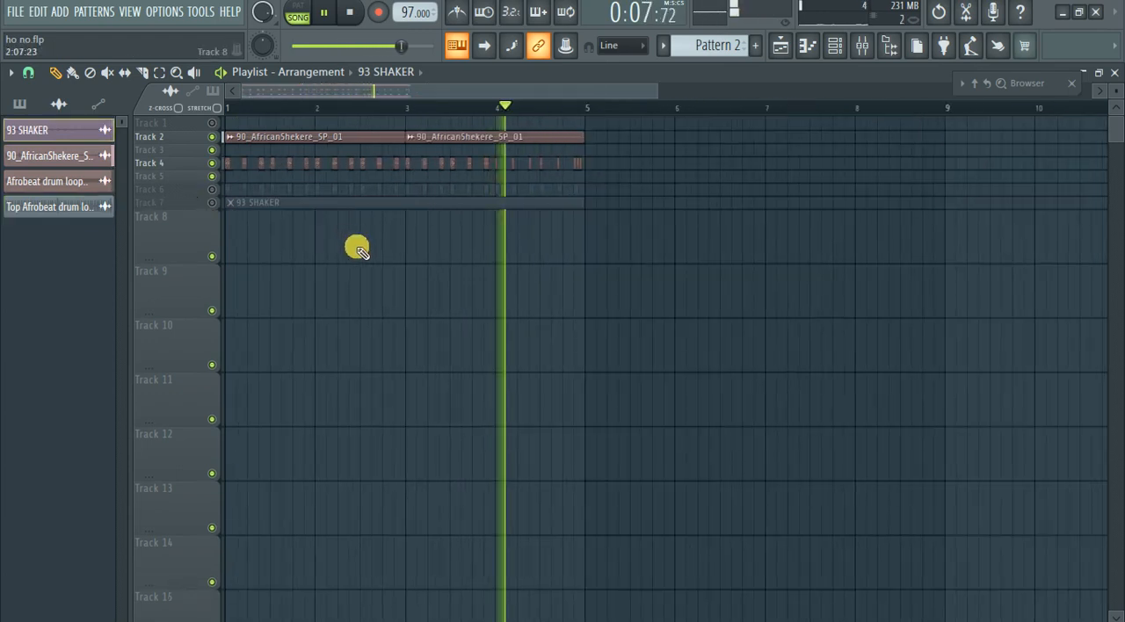
key(space)
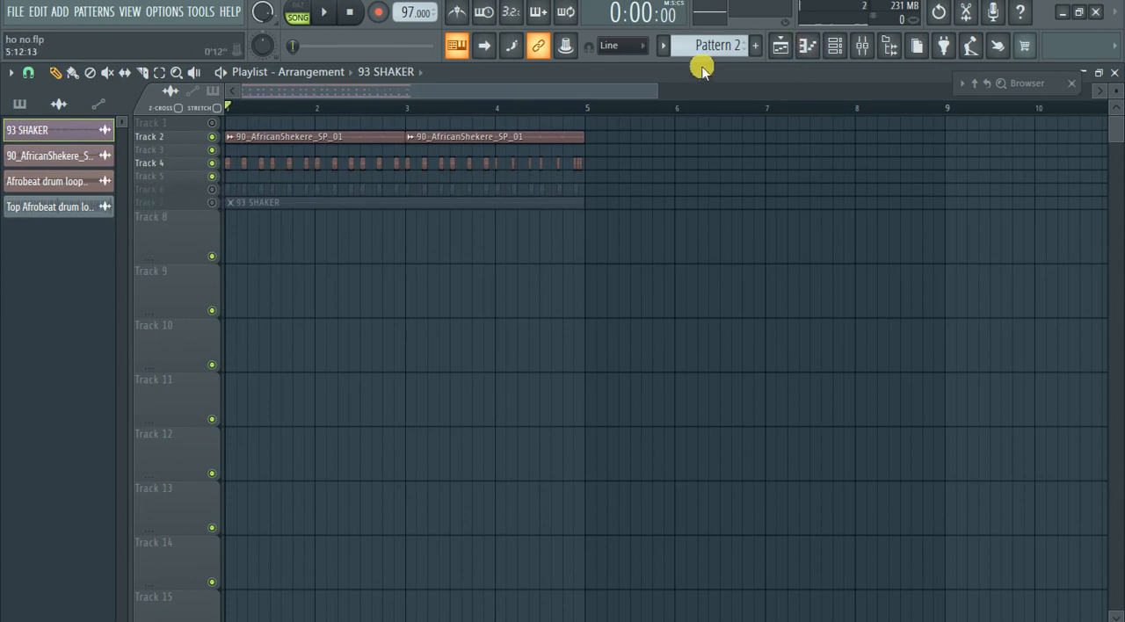
Examine the MPE_KICK_ 2 channel's sampler settings and waveform, and audition the kick sample.
click(847, 49)
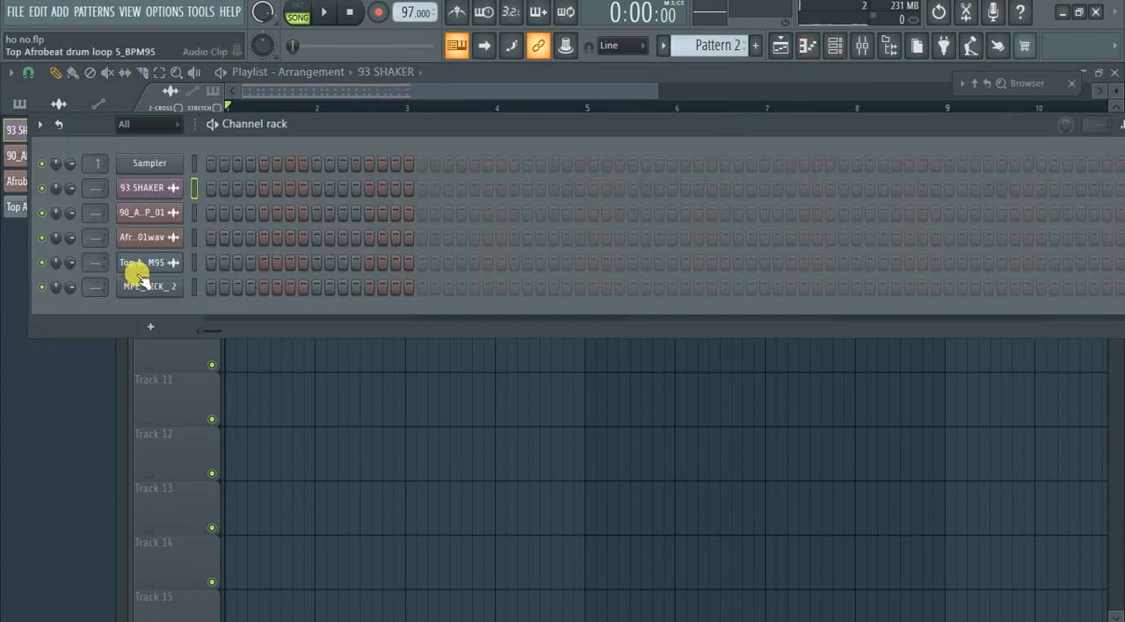
click(166, 288)
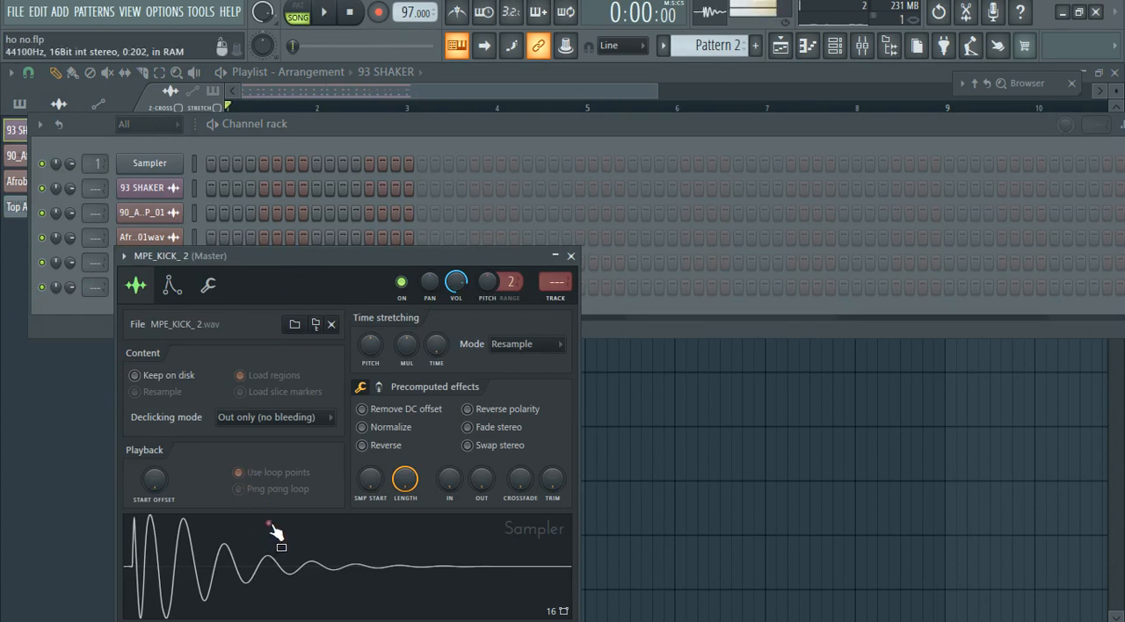
drag(479, 255, 563, 150)
click(658, 148)
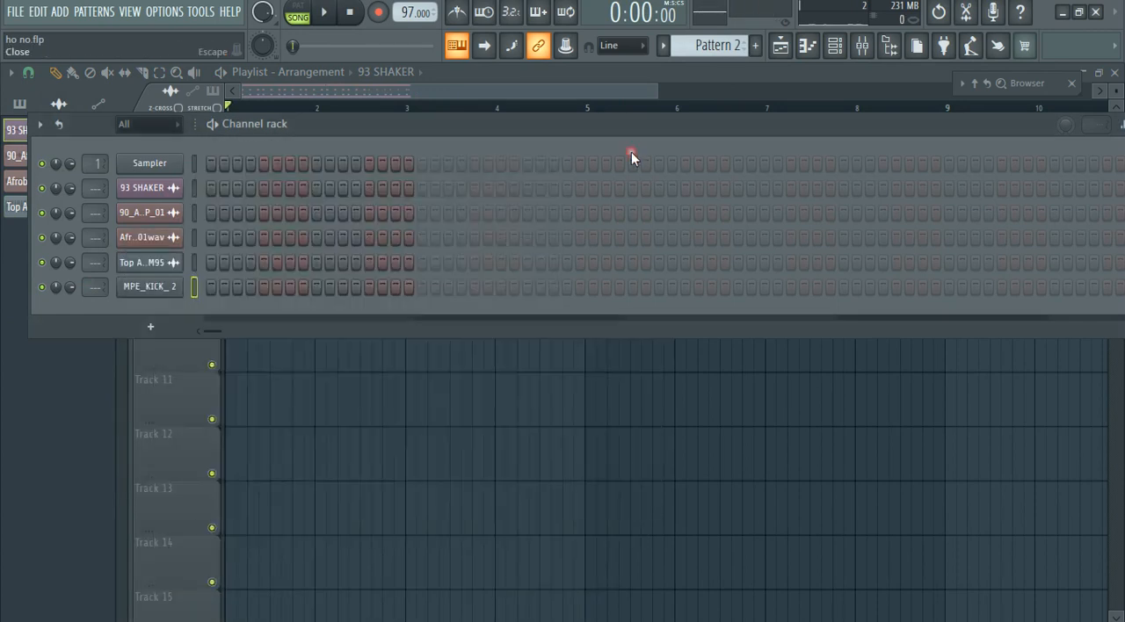
click(839, 51)
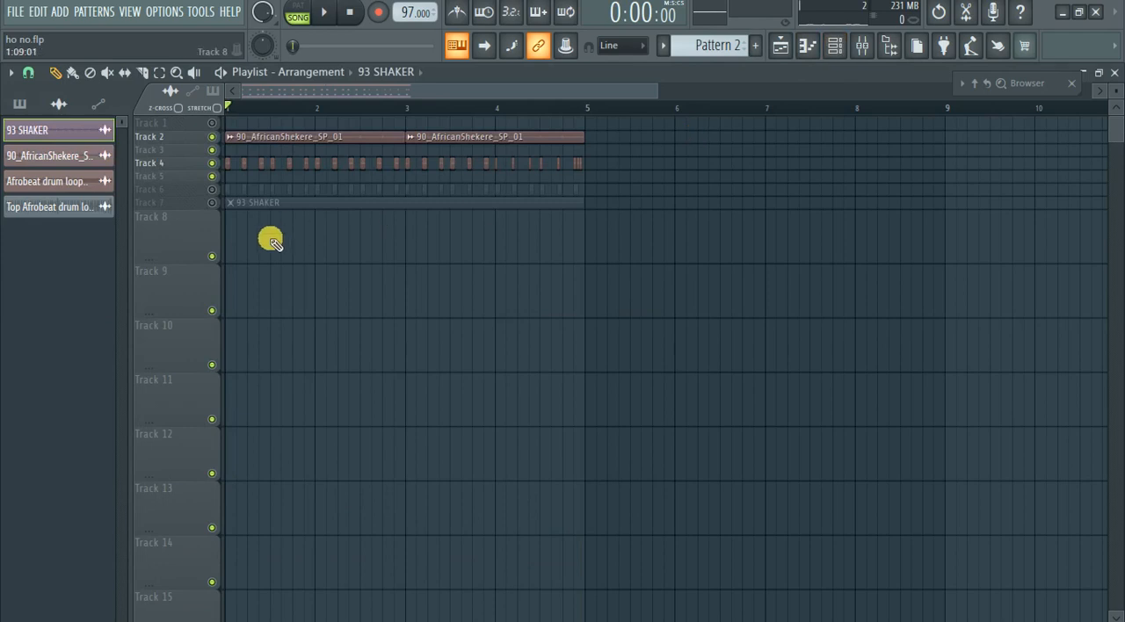
Select Pattern 1 and place it on Track 8 at bars 1 and 3.
click(228, 236)
right_click(348, 256)
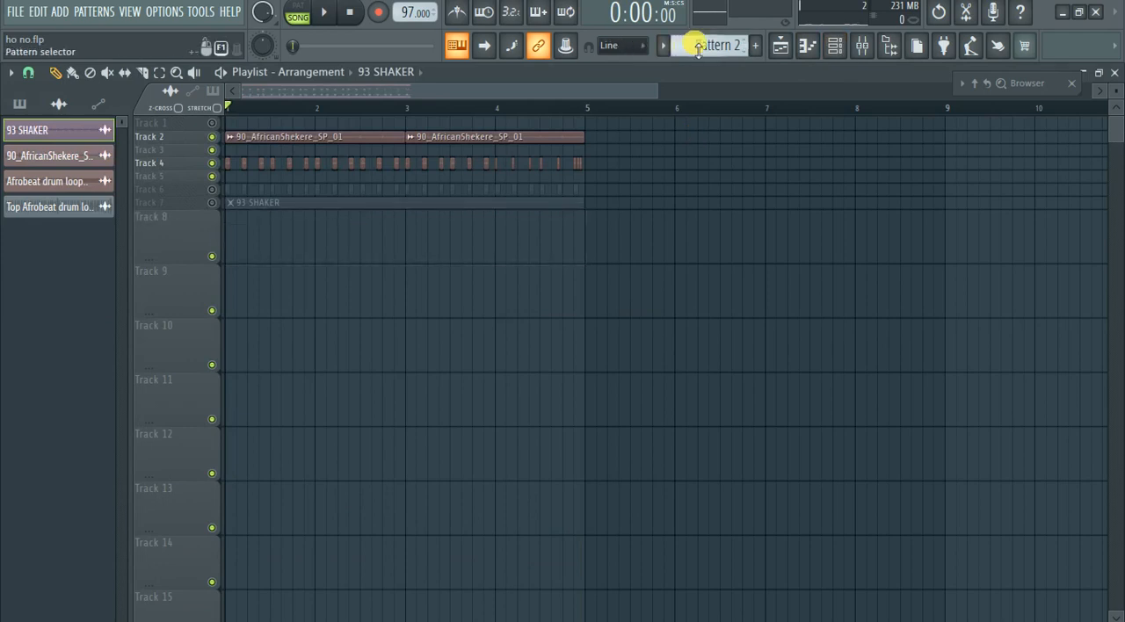
click(698, 49)
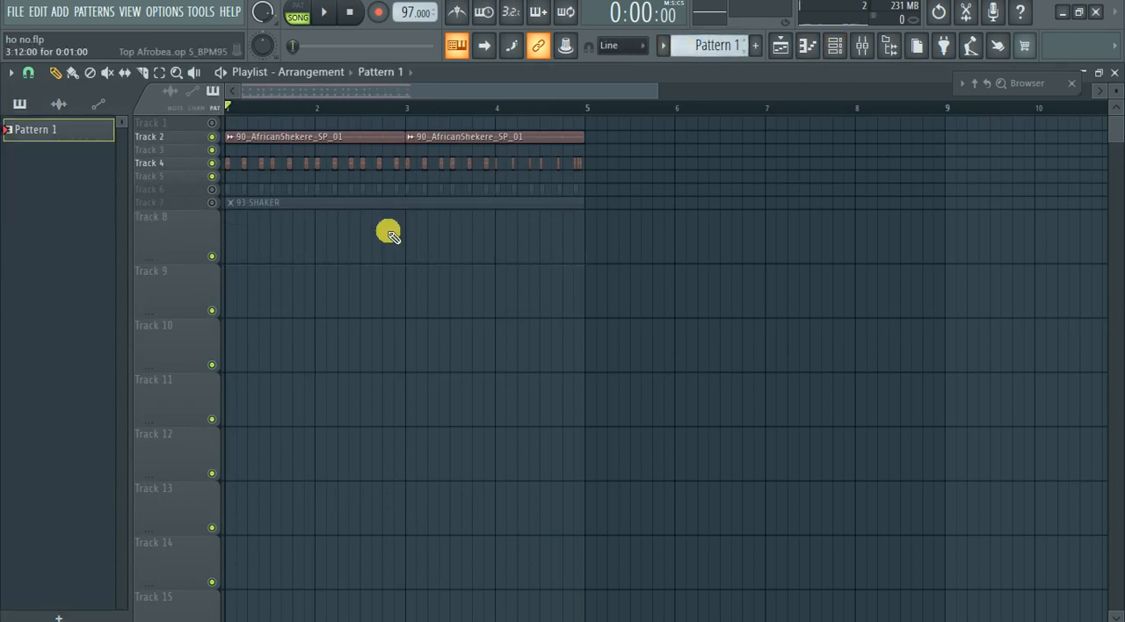
click(238, 251)
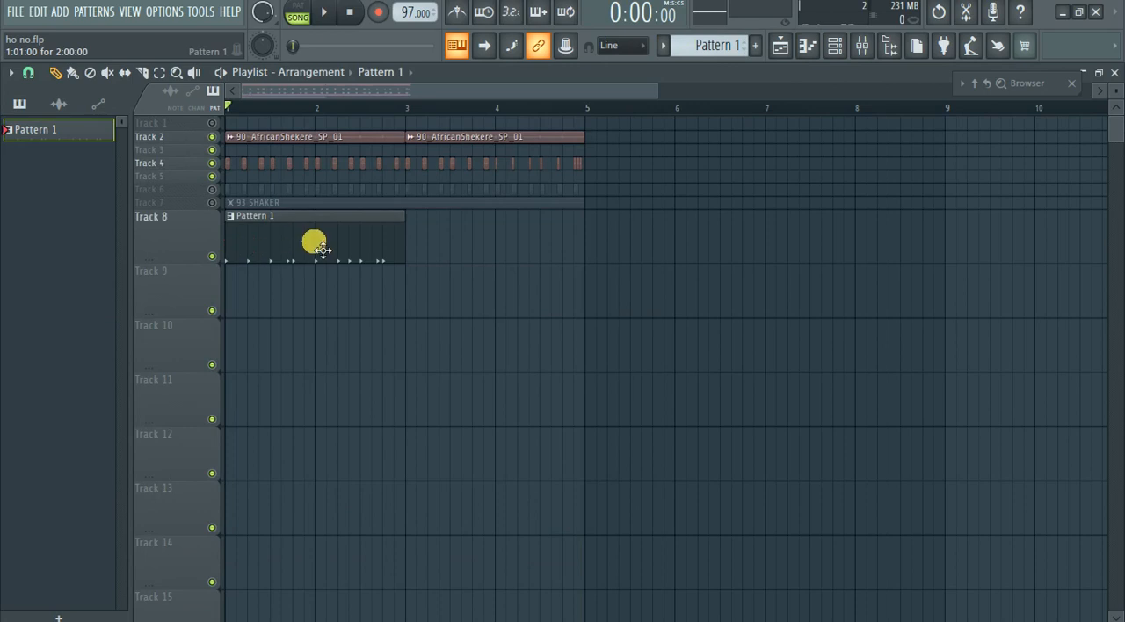
scroll(207, 256, up, 1)
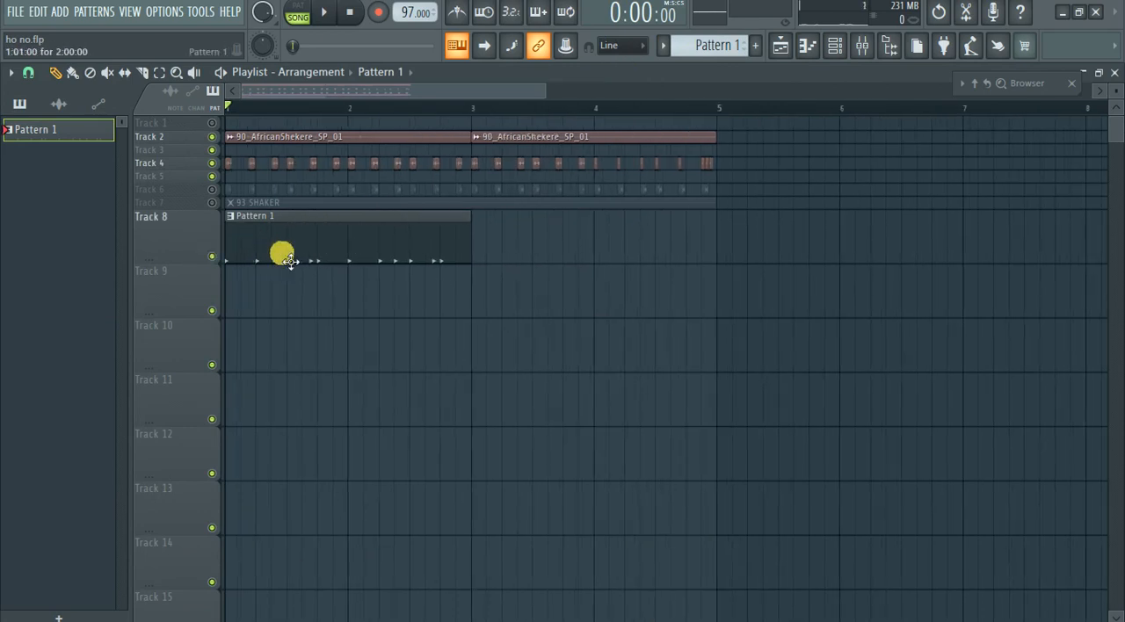
drag(287, 256, 510, 232)
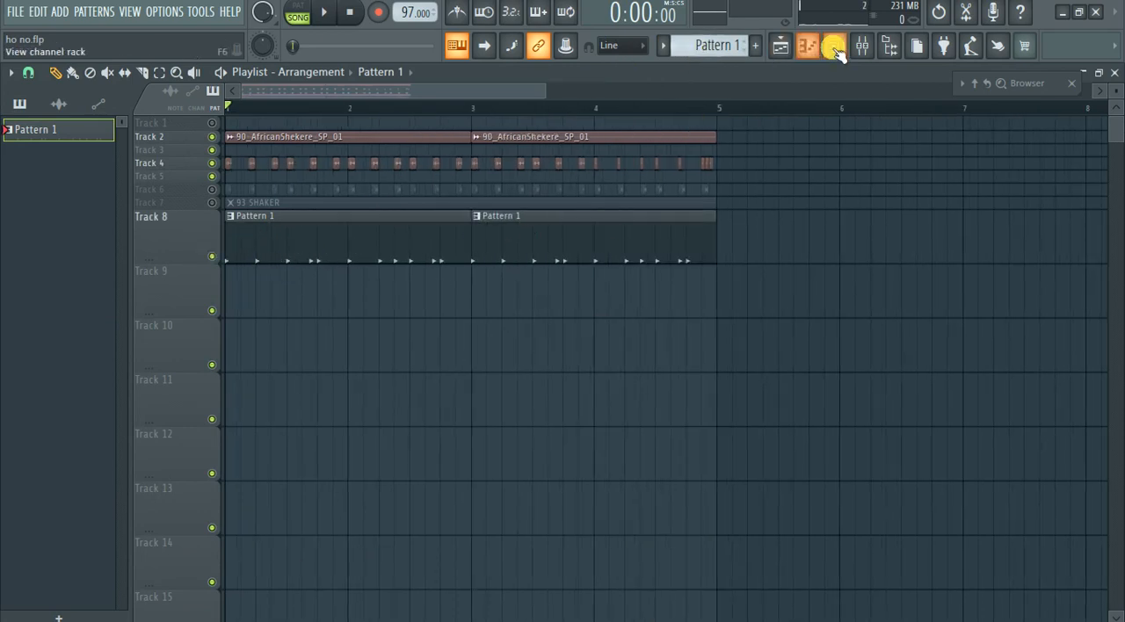
Clear the MPE_KICK_ 2 steps in Pattern 1 and place first-bar kicks on steps 1, 5, 9 and 13.
click(835, 49)
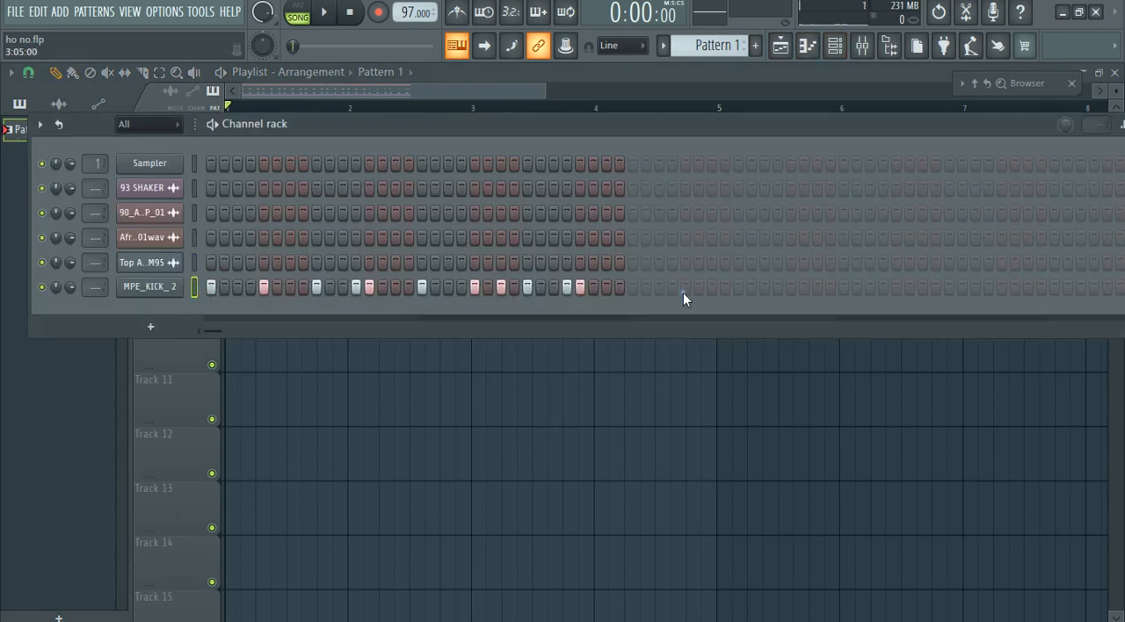
drag(618, 286, 217, 291)
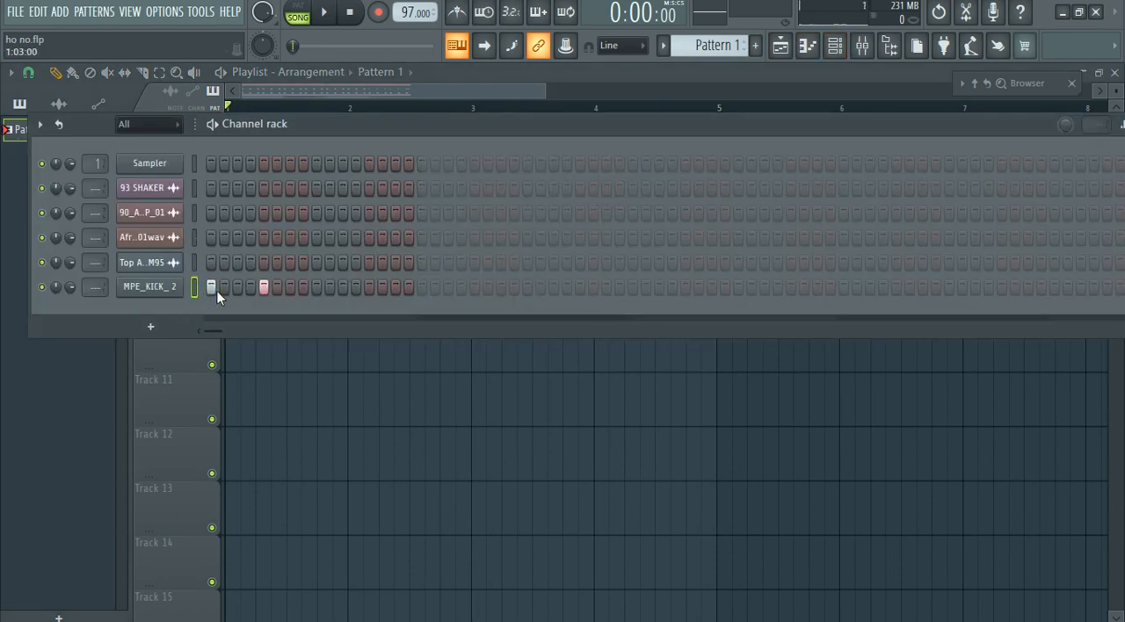
click(265, 291)
key(space)
key(space)
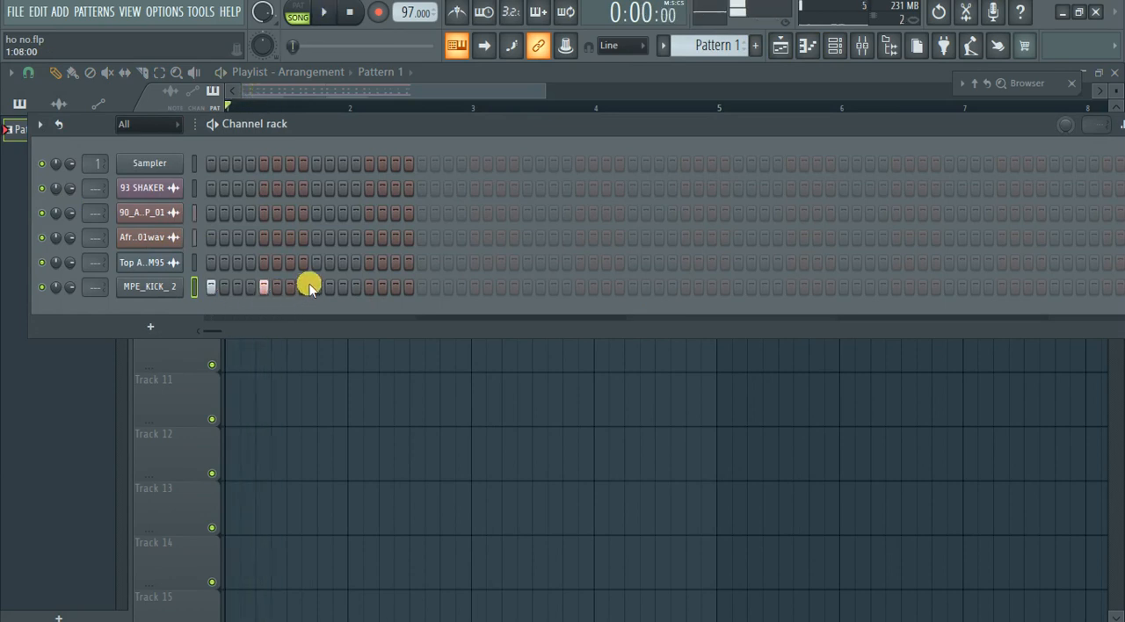
click(315, 286)
click(369, 287)
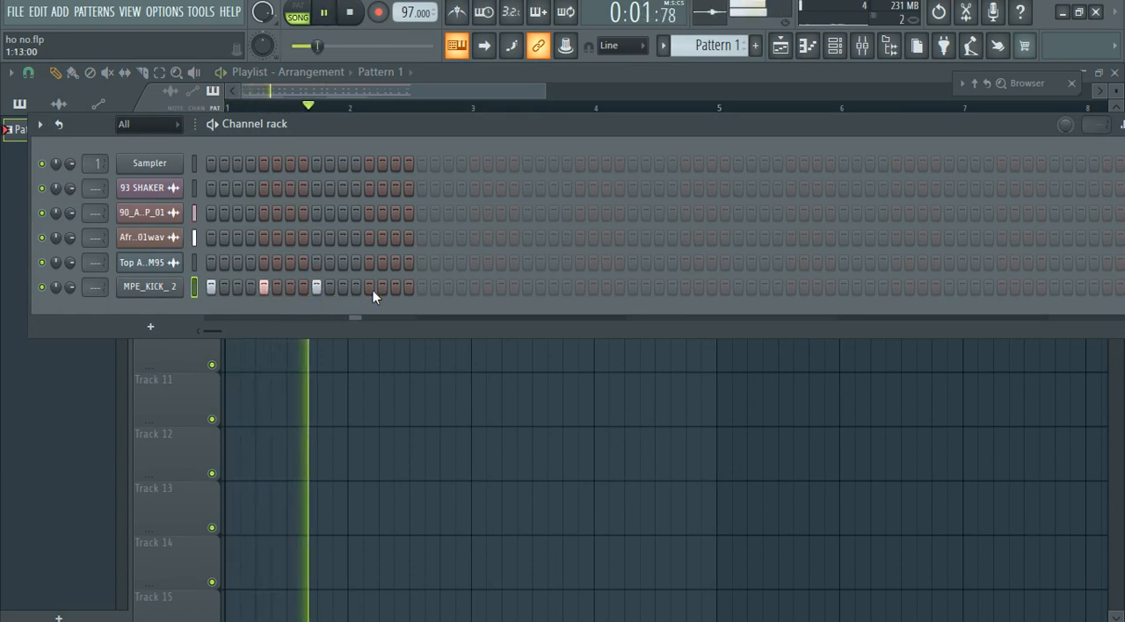
Continue the MPE_KICK_ 2 beat through the second bar with kicks on steps 17, 21, 25 and 29.
click(422, 286)
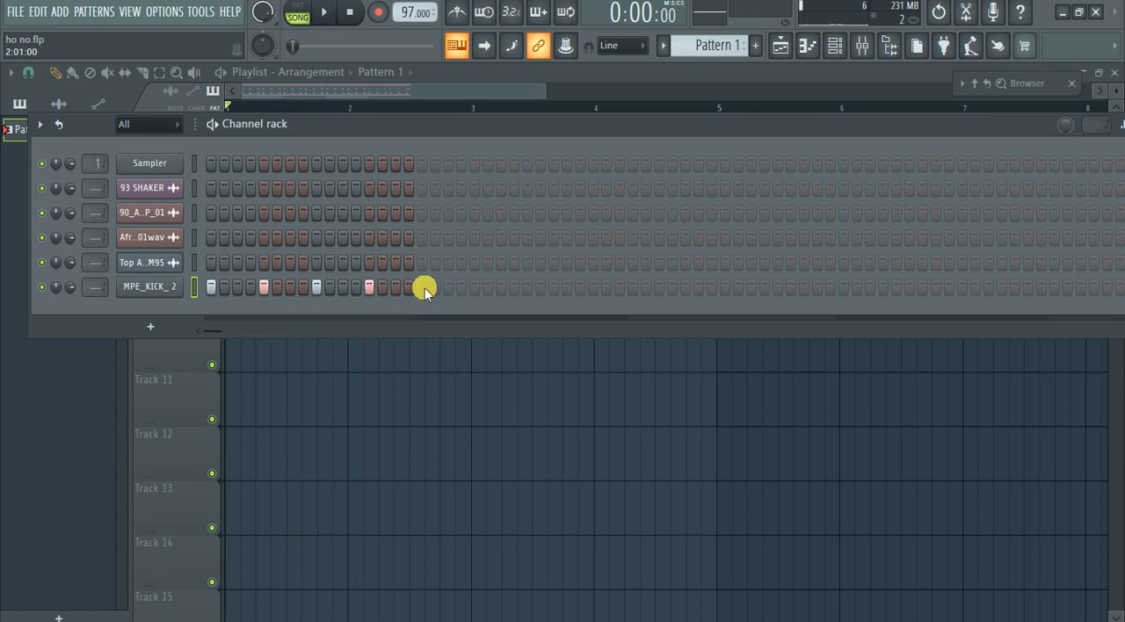
click(476, 287)
click(528, 289)
click(581, 287)
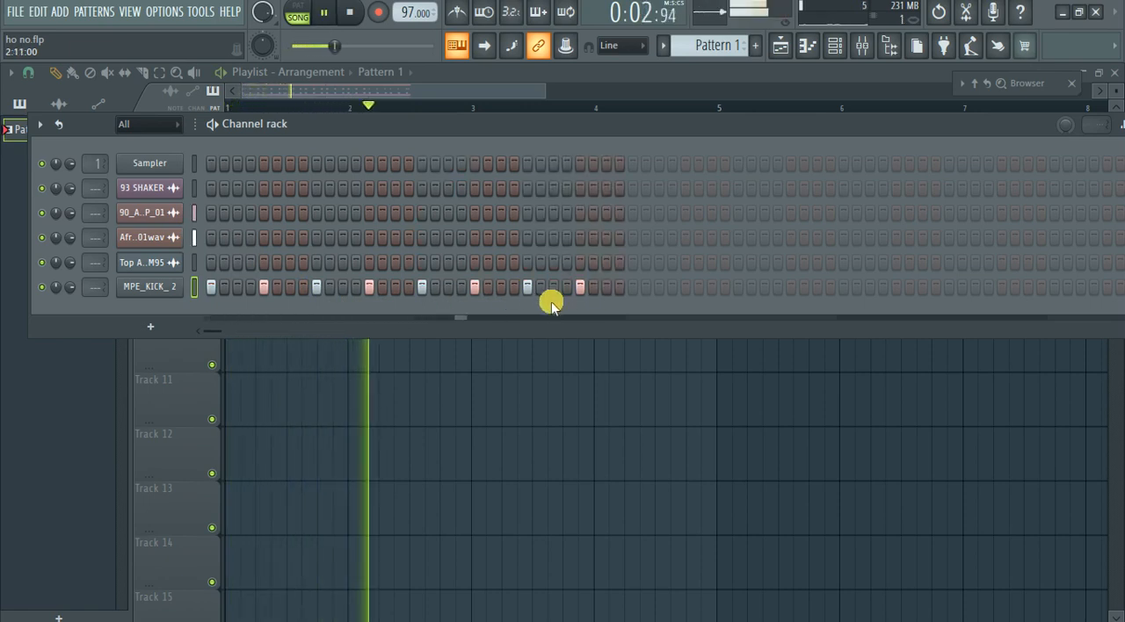
Add syncopated MPE_KICK_ 2 hits on steps 28, 12 and 23, playing the song to check the groove.
click(567, 287)
key(space)
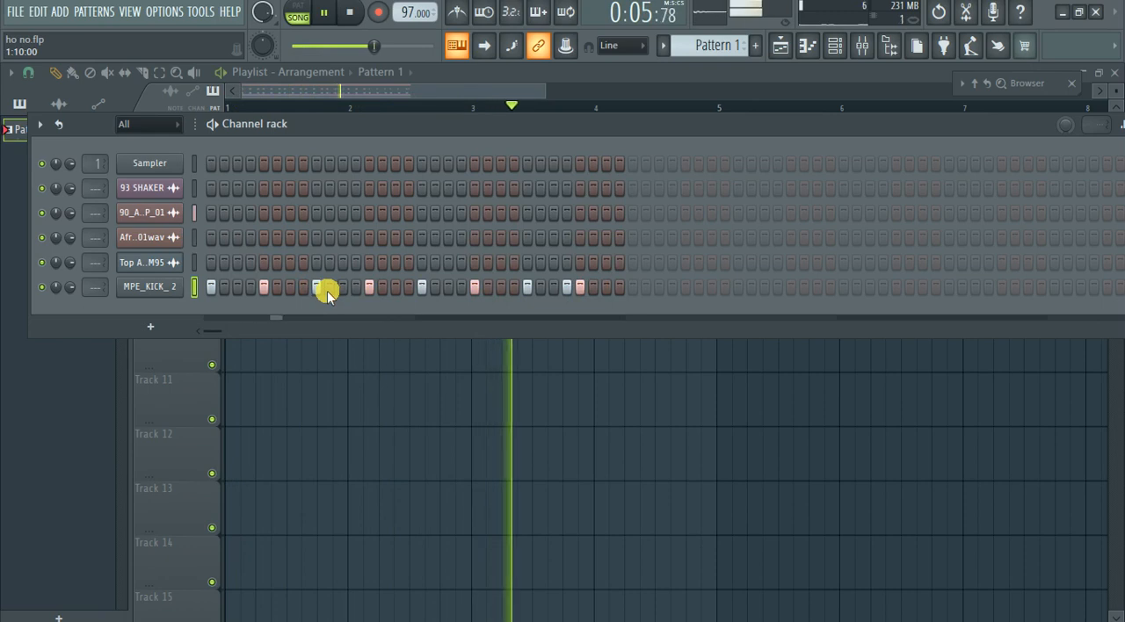
click(356, 288)
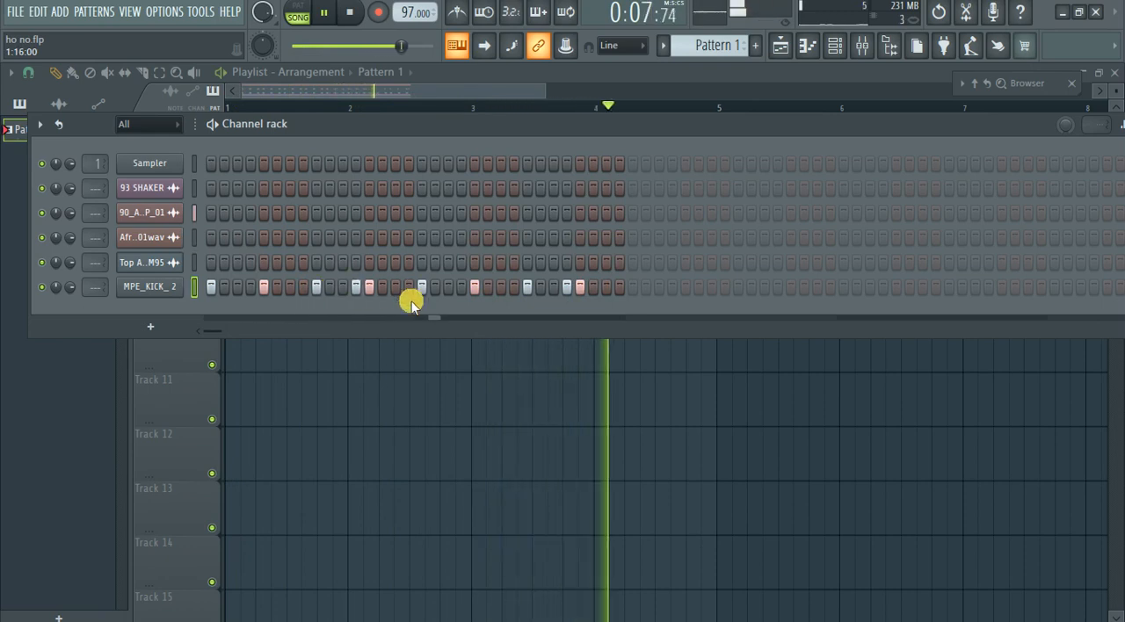
key(space)
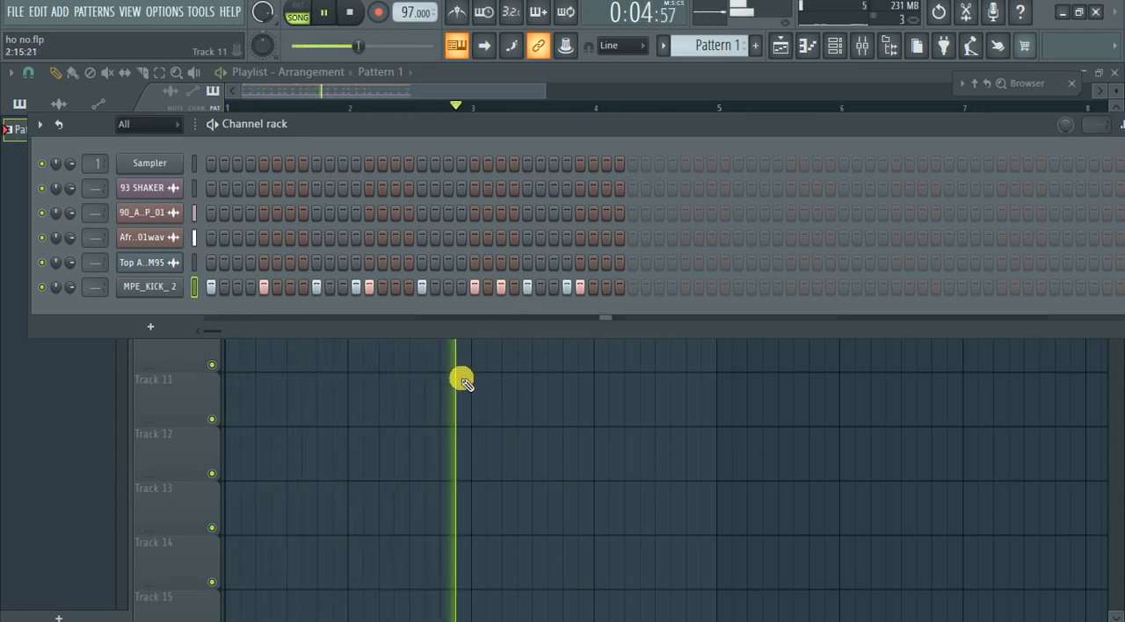
Return to the playlist and unmute Track 7's shaker and Track 6's top loop hits during playback.
click(831, 44)
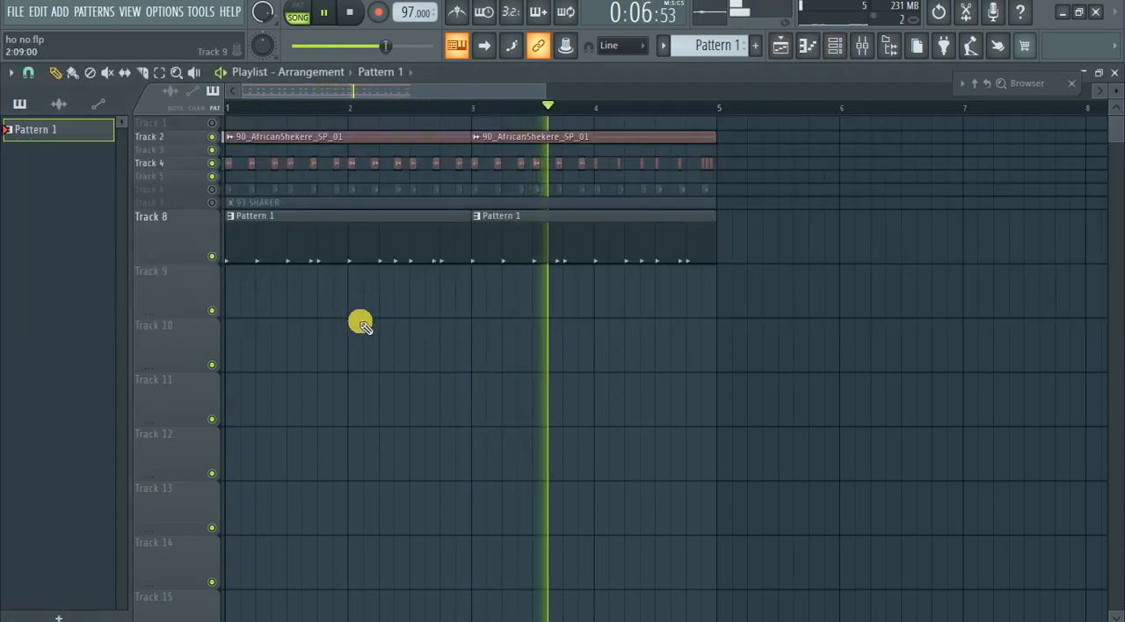
click(212, 203)
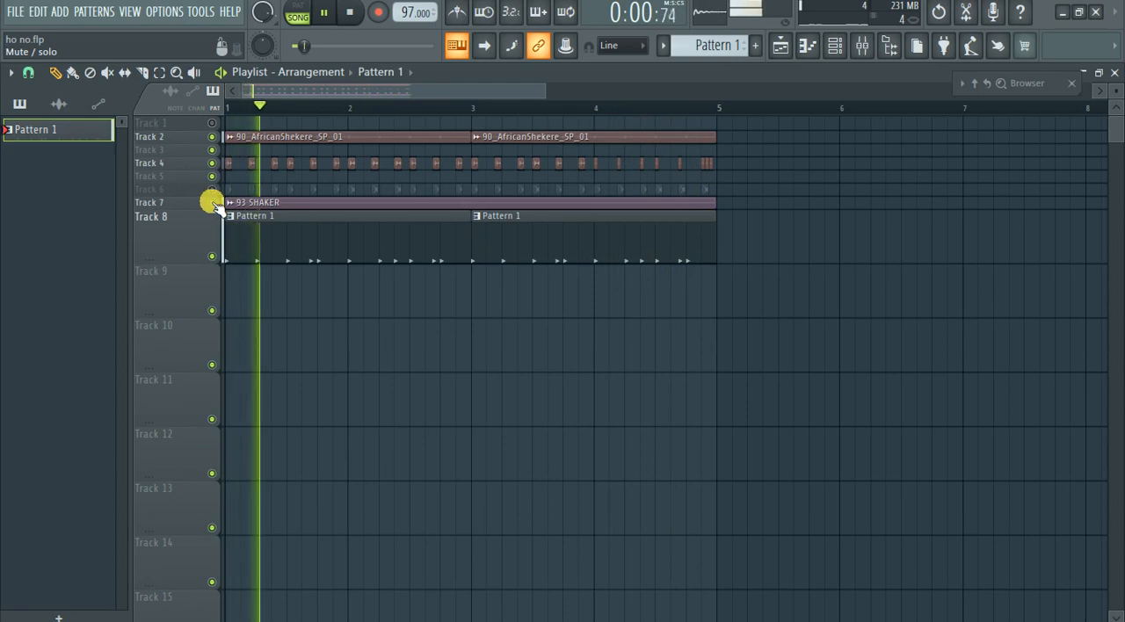
click(212, 189)
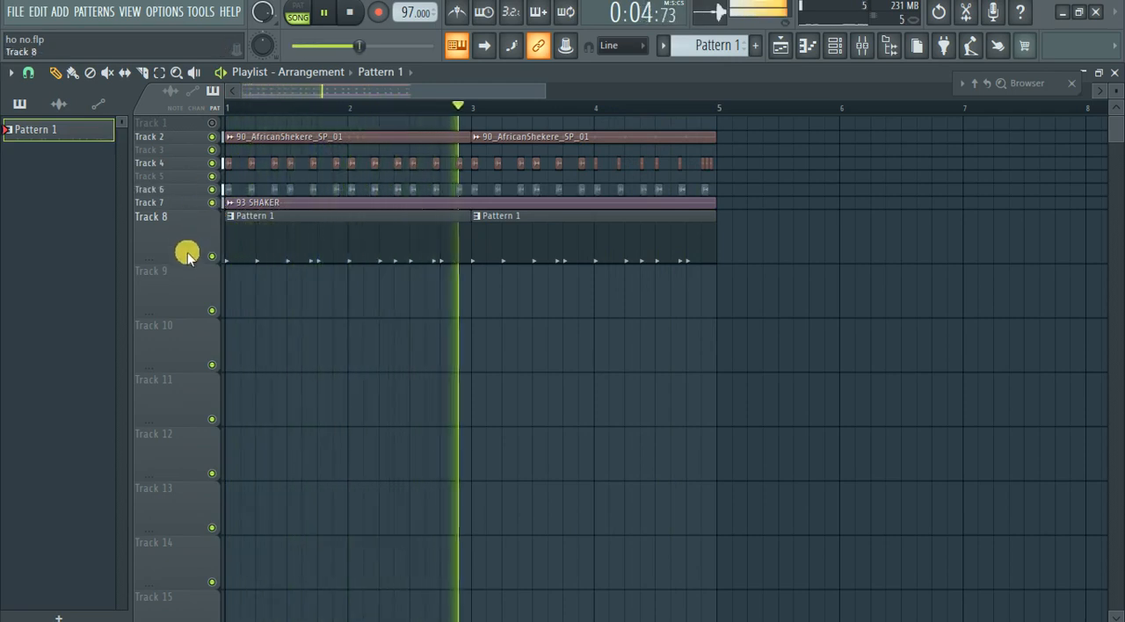
Reduce Track 8's height and duplicate all the clips of the first four bars to start at bar 5.
drag(190, 264, 190, 205)
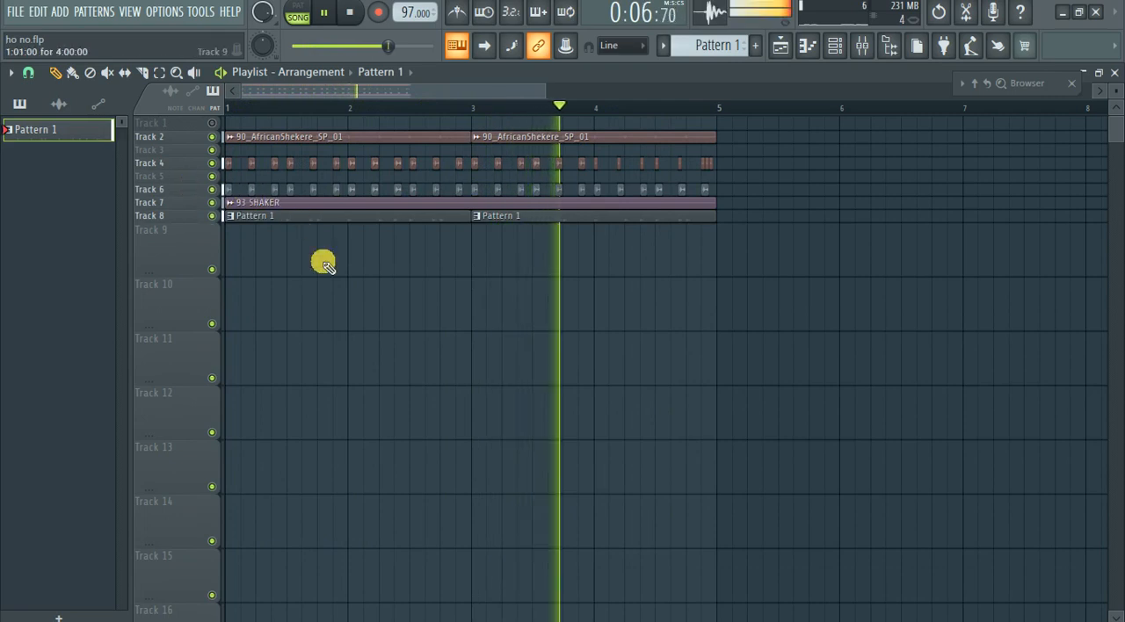
drag(757, 288, 227, 123)
key(space)
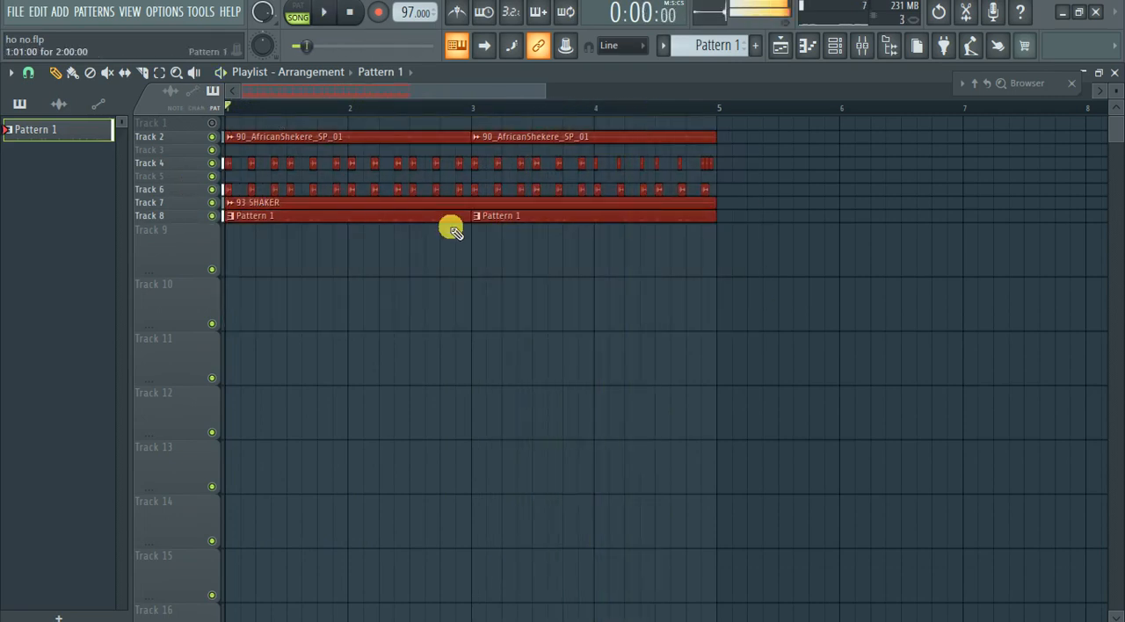
scroll(489, 317, down, 2)
drag(619, 330, 140, 74)
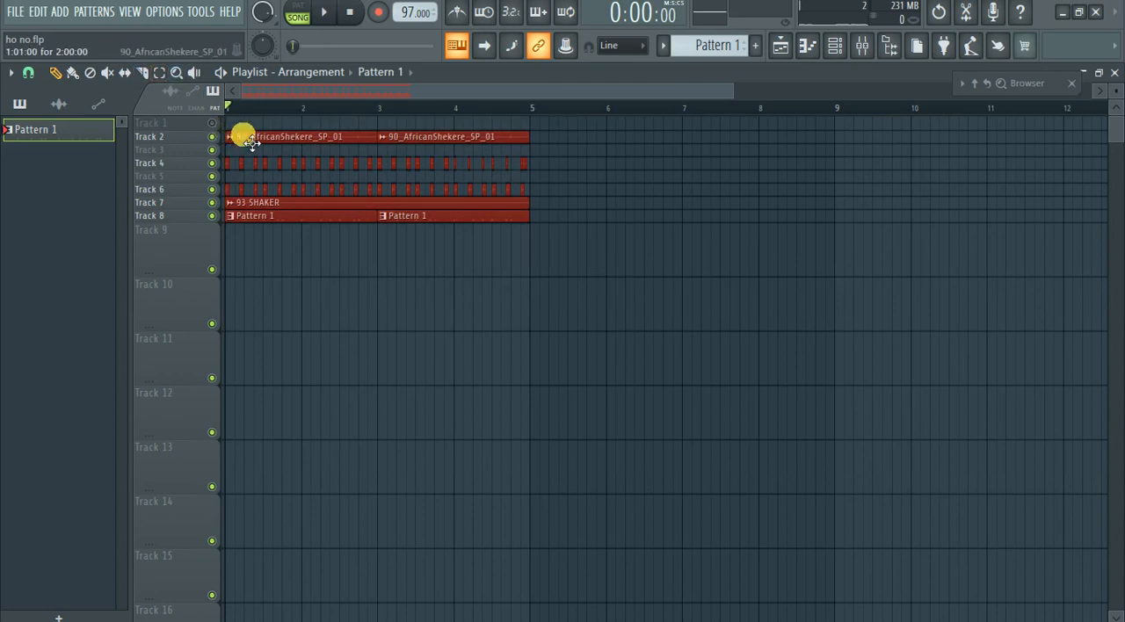
drag(252, 143, 599, 166)
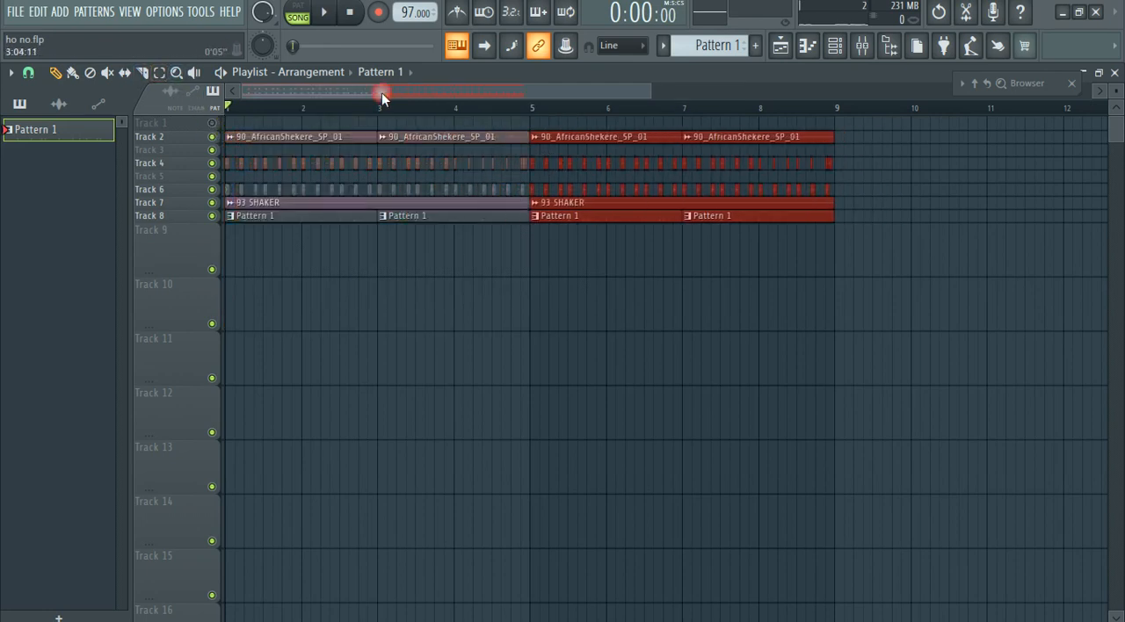
Stop playback and delete the Track 6 top loop hits from bar 2 through bar 4.
scroll(199, 276, down, 2)
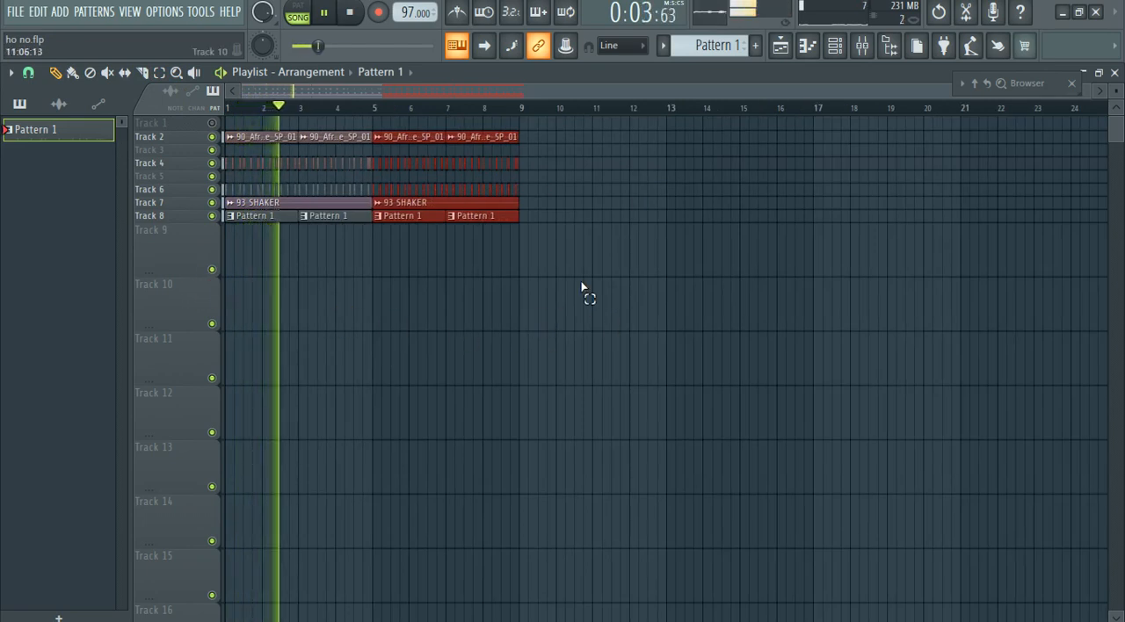
drag(605, 330, 422, 115)
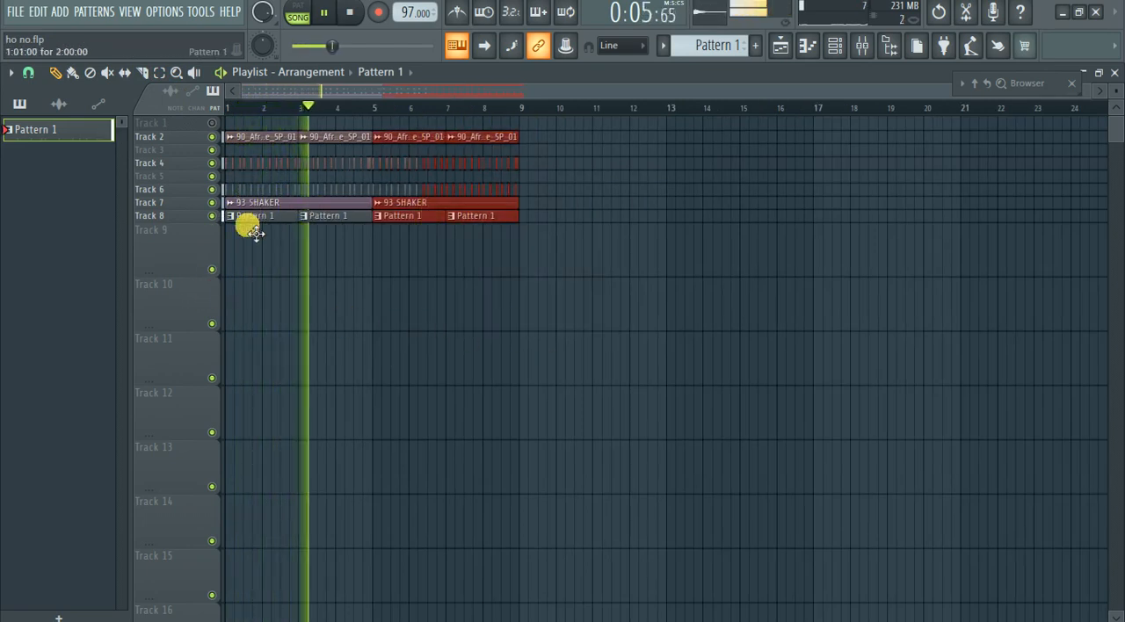
double_click(206, 192)
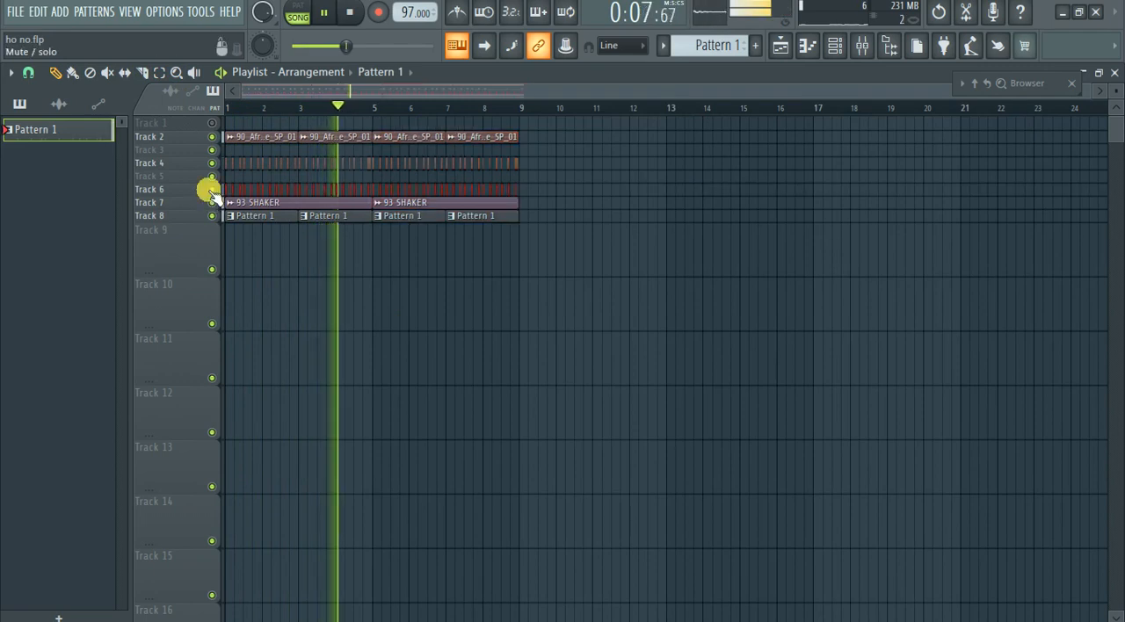
scroll(308, 249, up, 3)
key(space)
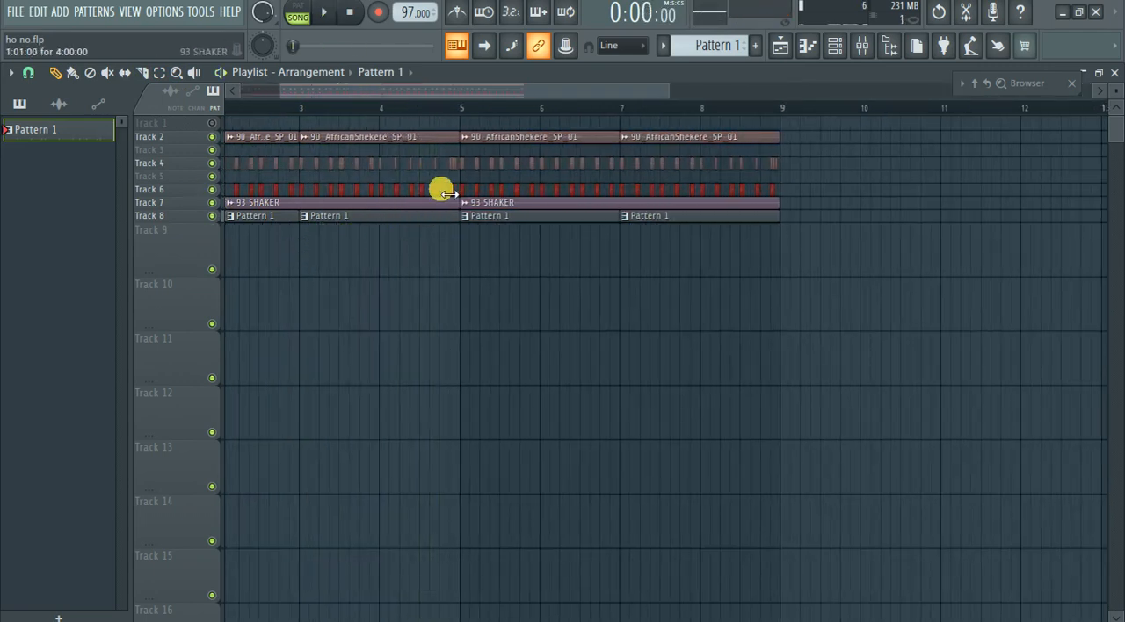
right_click(453, 195)
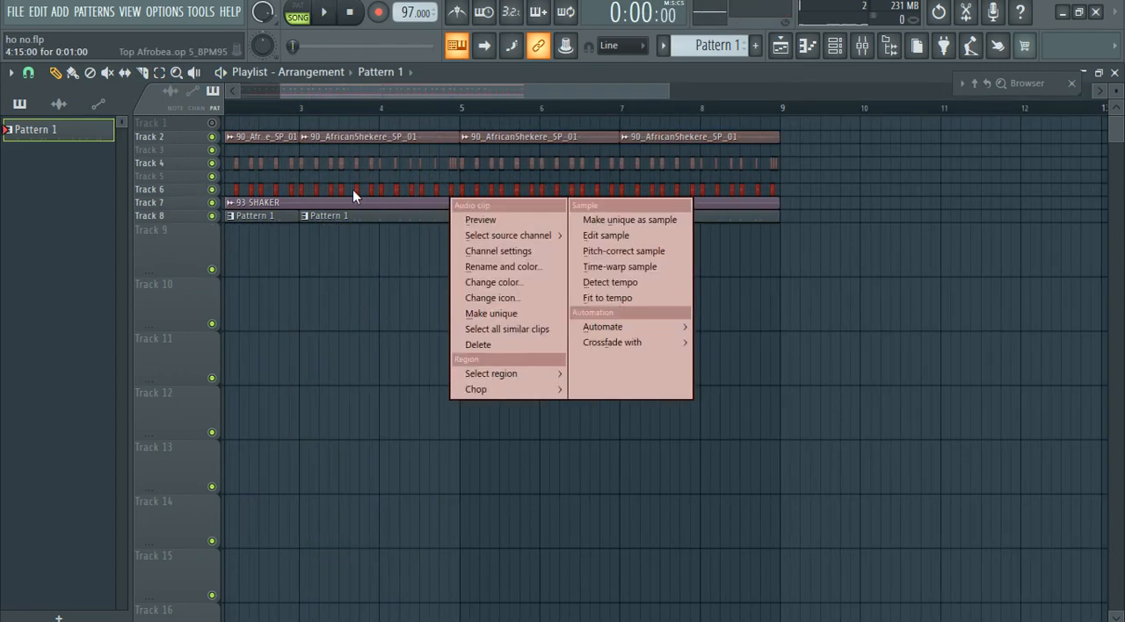
click(234, 202)
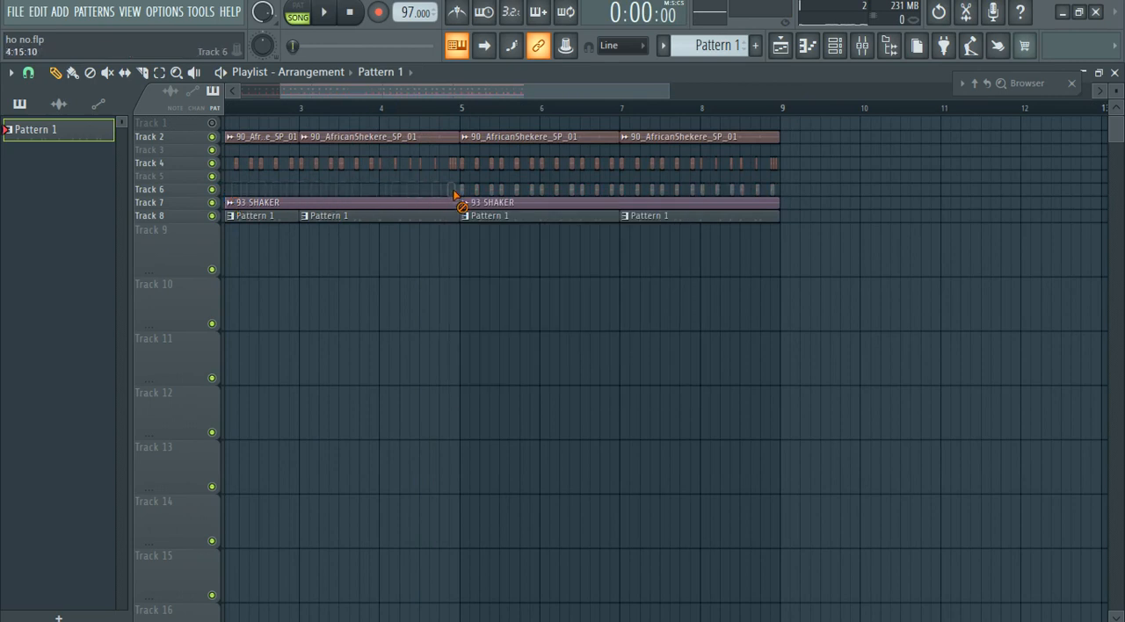
Move the second four-bar block to start at bar 9 and copy the opening four bars into bars 5 to 8.
mouse_move(823, 273)
mouse_down()
mouse_move(452, 117)
mouse_move(471, 111)
mouse_move(826, 165)
mouse_move(823, 134)
mouse_up()
scroll(610, 230, down, 4)
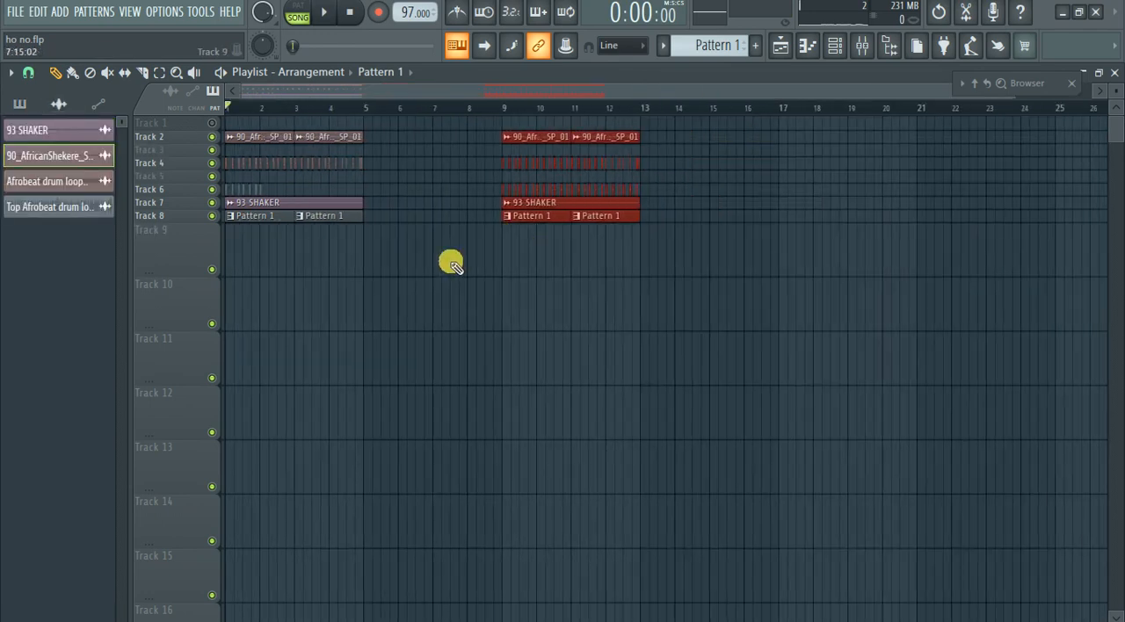
drag(447, 274, 195, 121)
click(256, 143)
drag(417, 146, 405, 134)
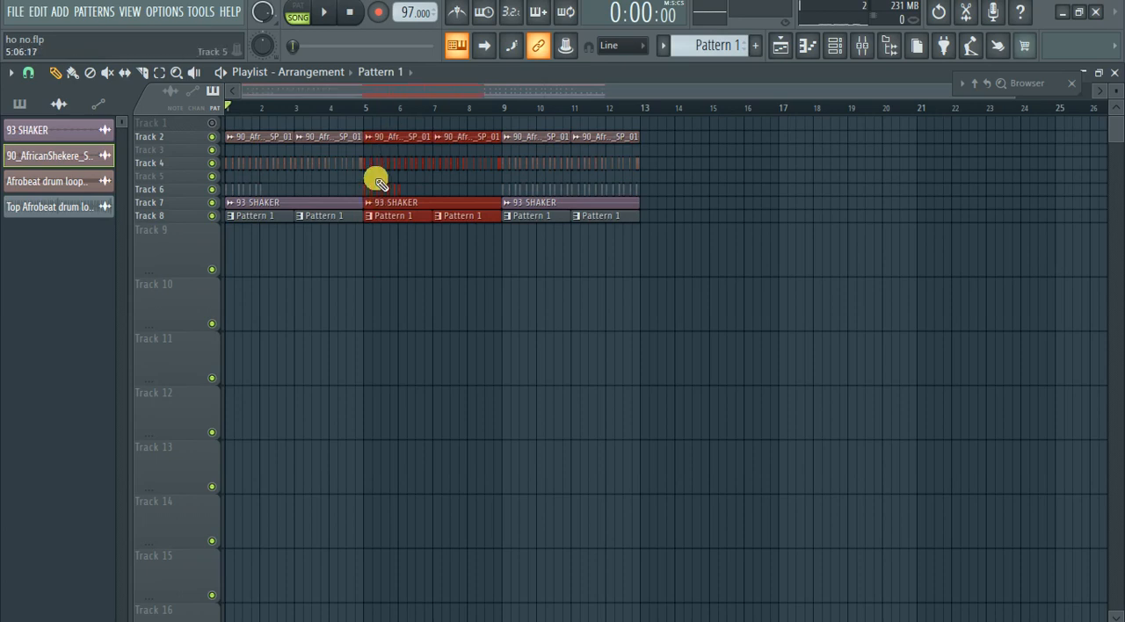
Delete the remaining Track 6 top loop hits in bars 1 and 5.
click(268, 193)
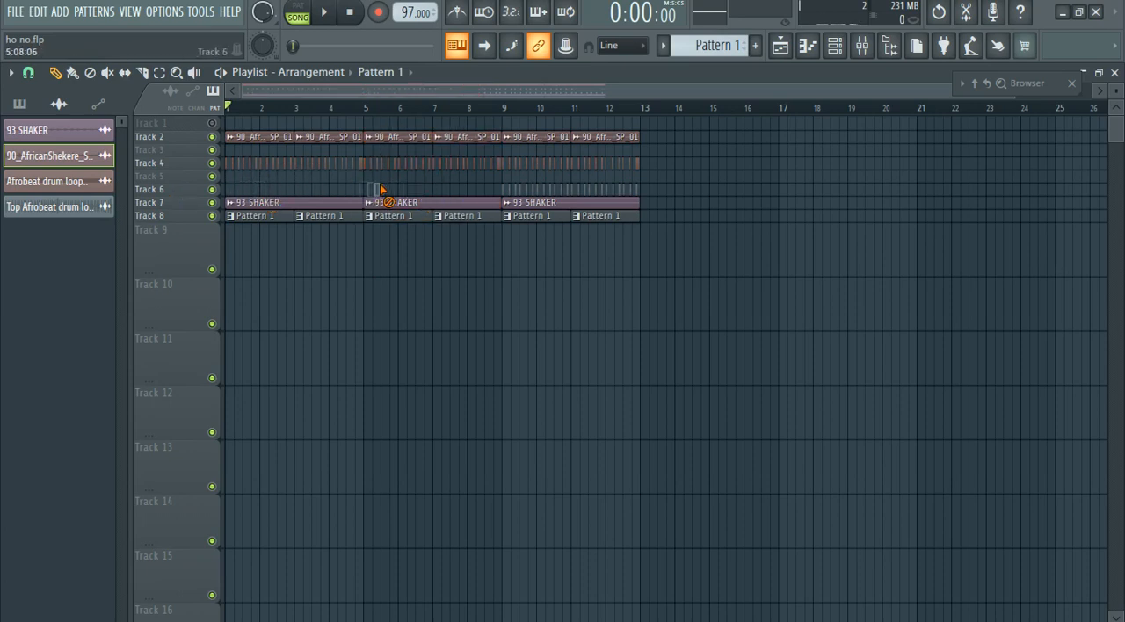
scroll(178, 253, up, 6)
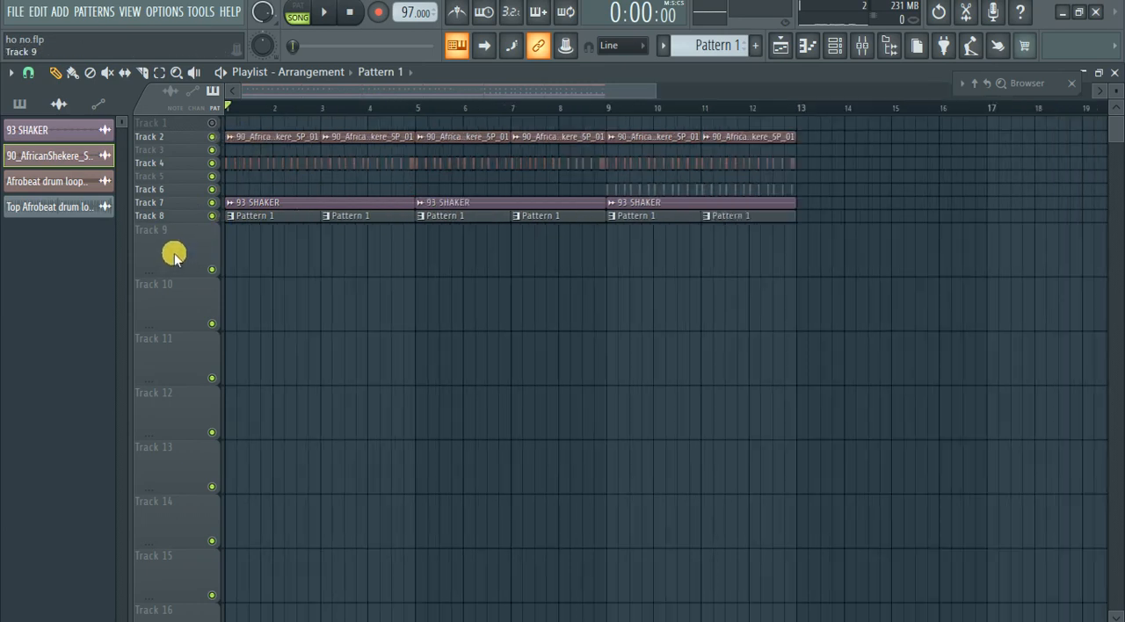
Try playing the intro without the opening shekere and shaker clips, undoing each deletion.
right_click(269, 138)
key(space)
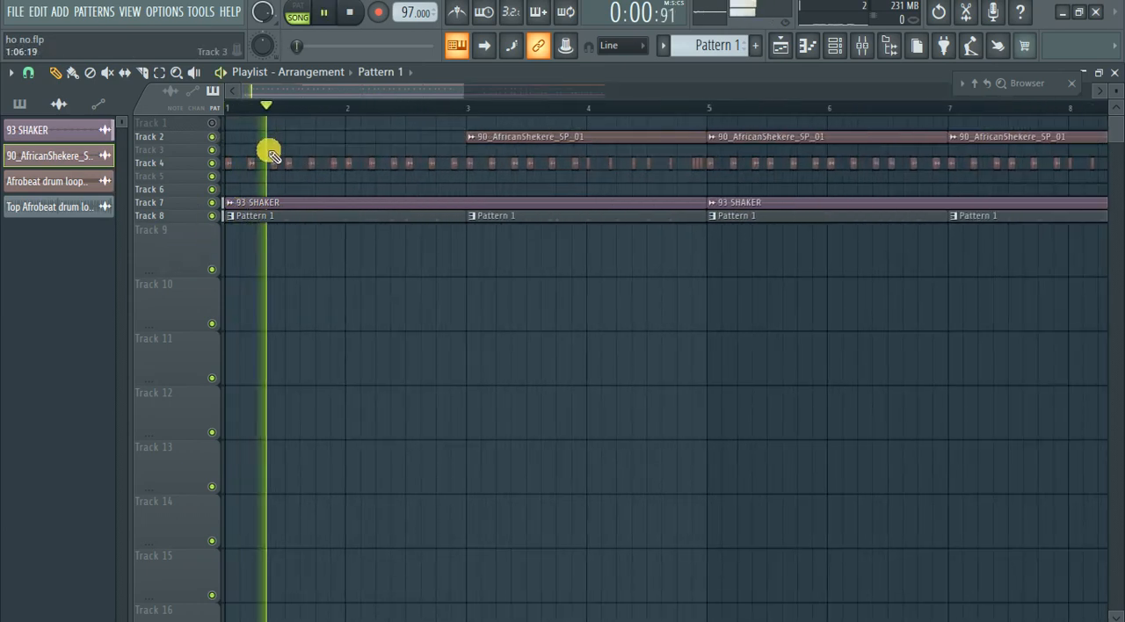
click(249, 220)
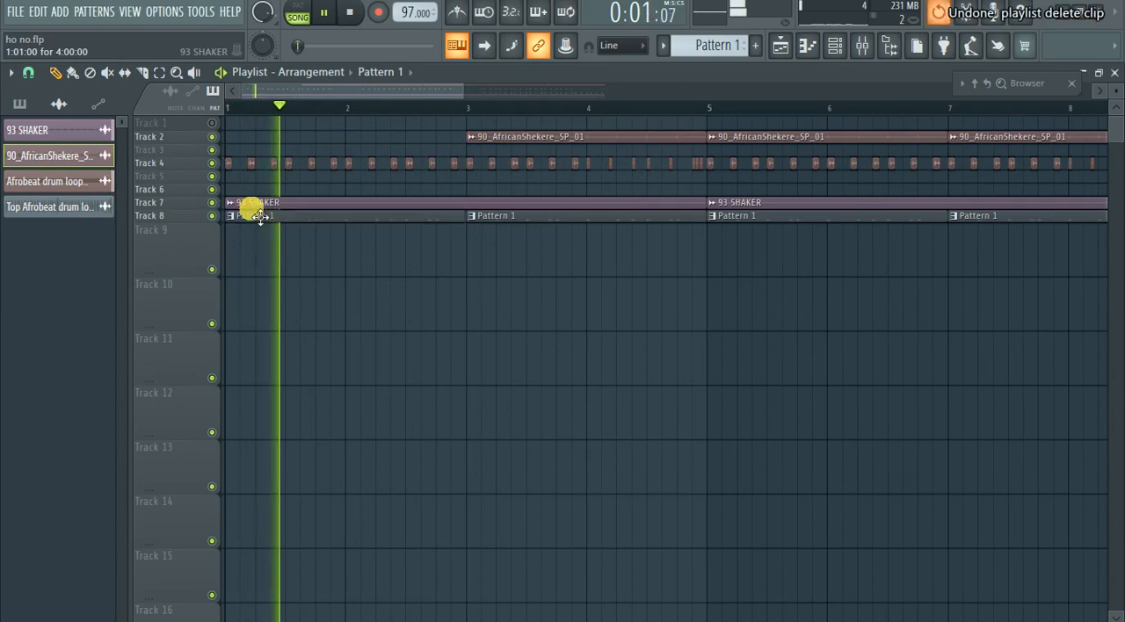
key(ctrl+z)
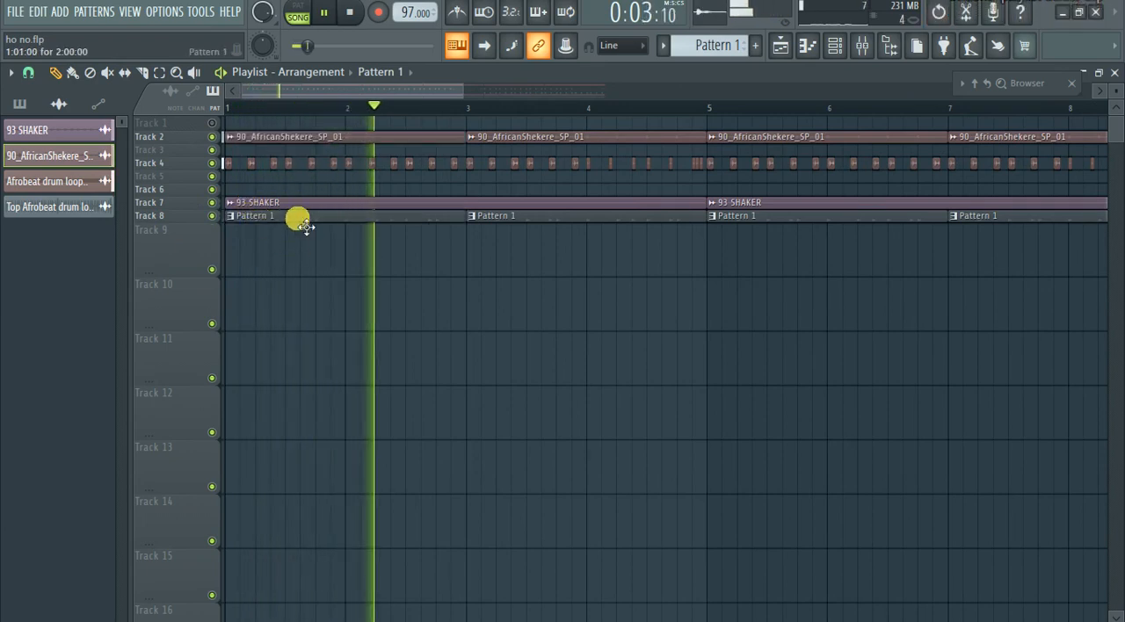
right_click(291, 205)
key(ctrl+z)
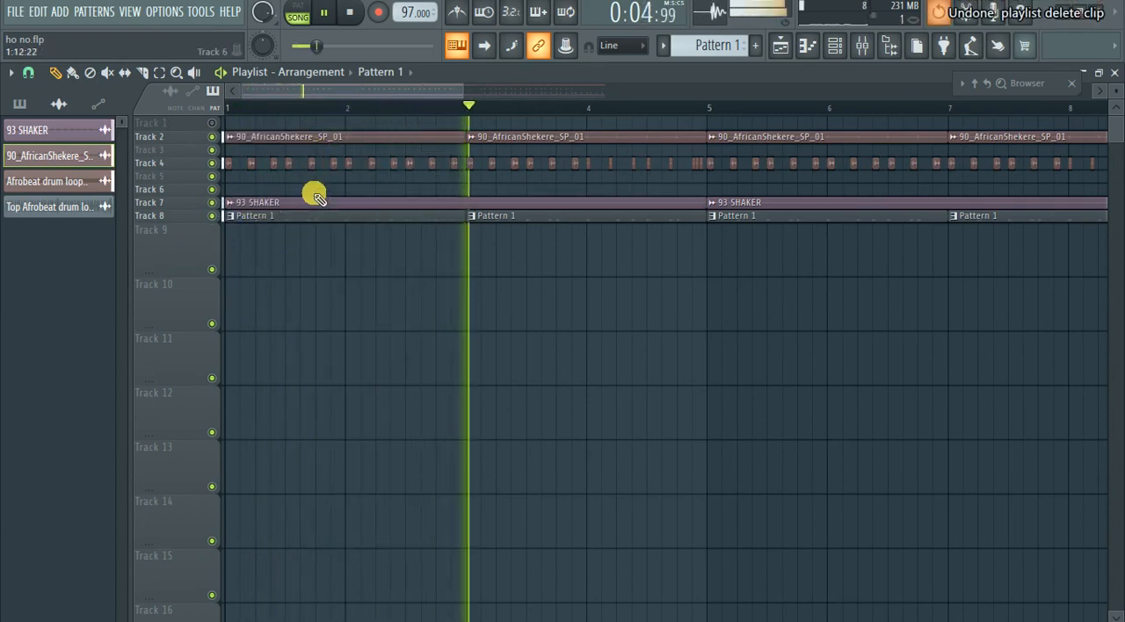
Try the intro without the first Pattern 1 and shekere clips, and put both clips back at bar 1.
right_click(302, 217)
right_click(306, 138)
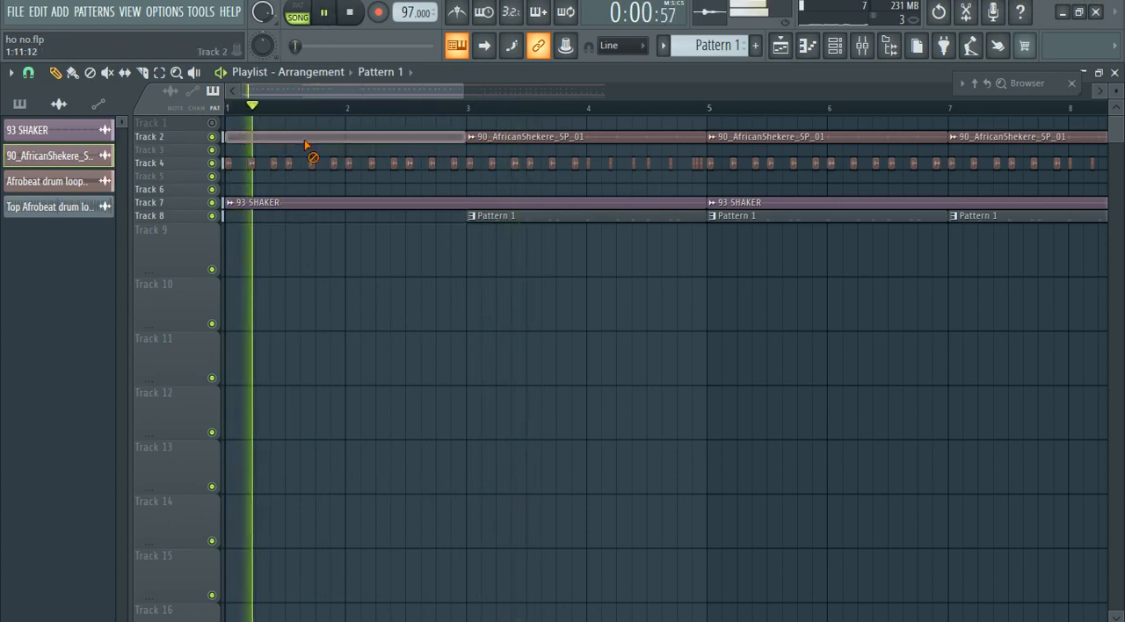
key(ctrl+z)
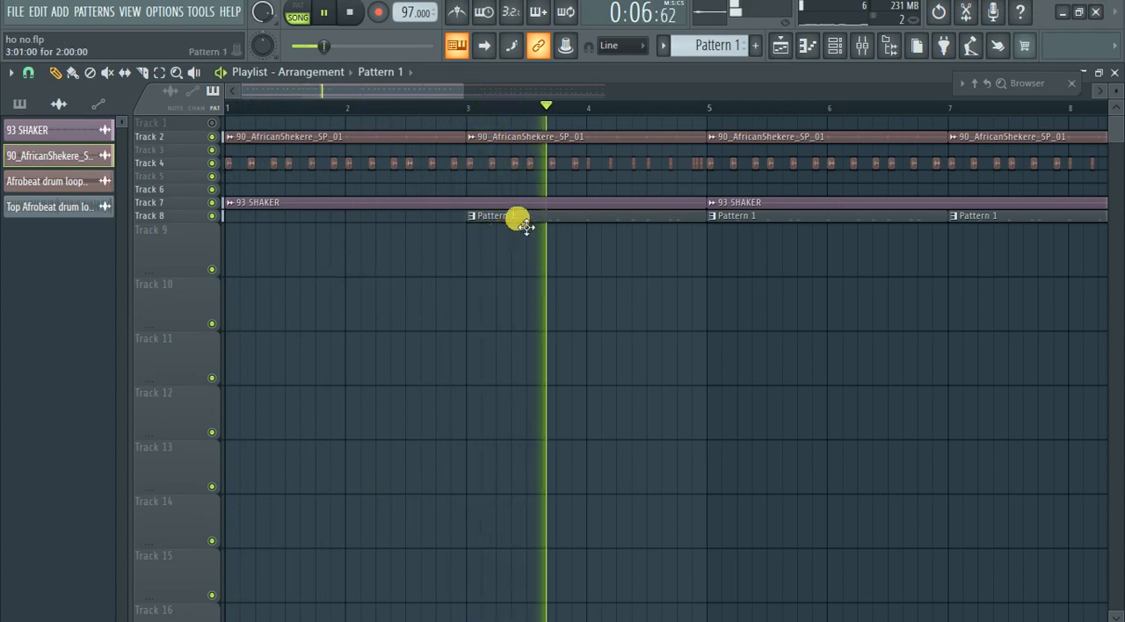
click(230, 215)
Select the whole twelve-bar arrangement and duplicate it to start at bar 13.
scroll(239, 309, down, 3)
scroll(242, 307, down, 2)
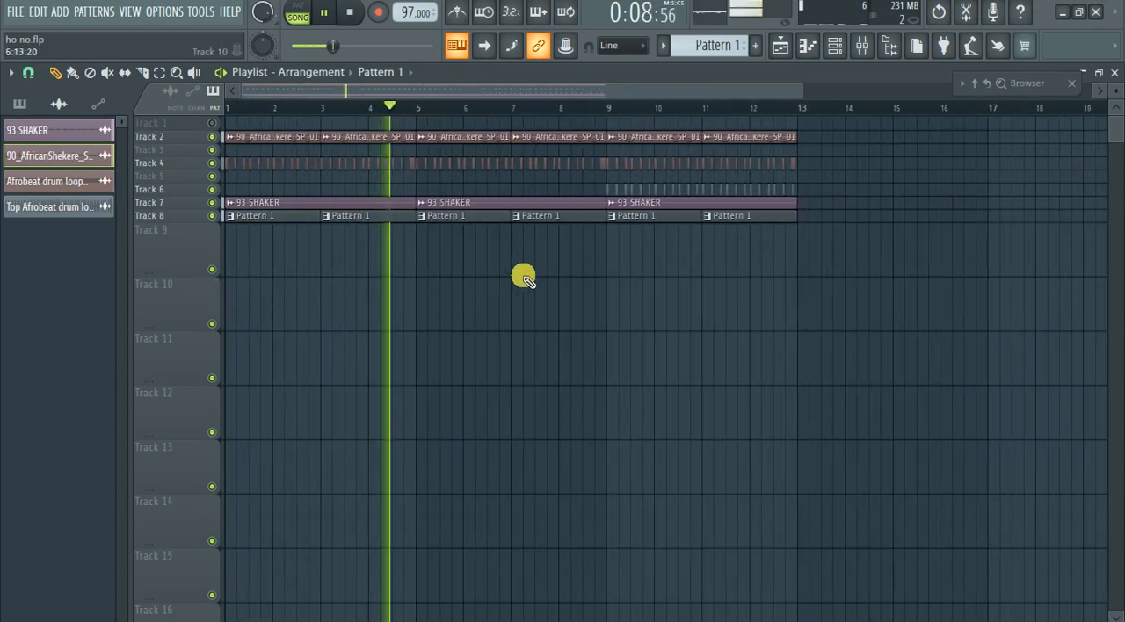
scroll(341, 264, down, 3)
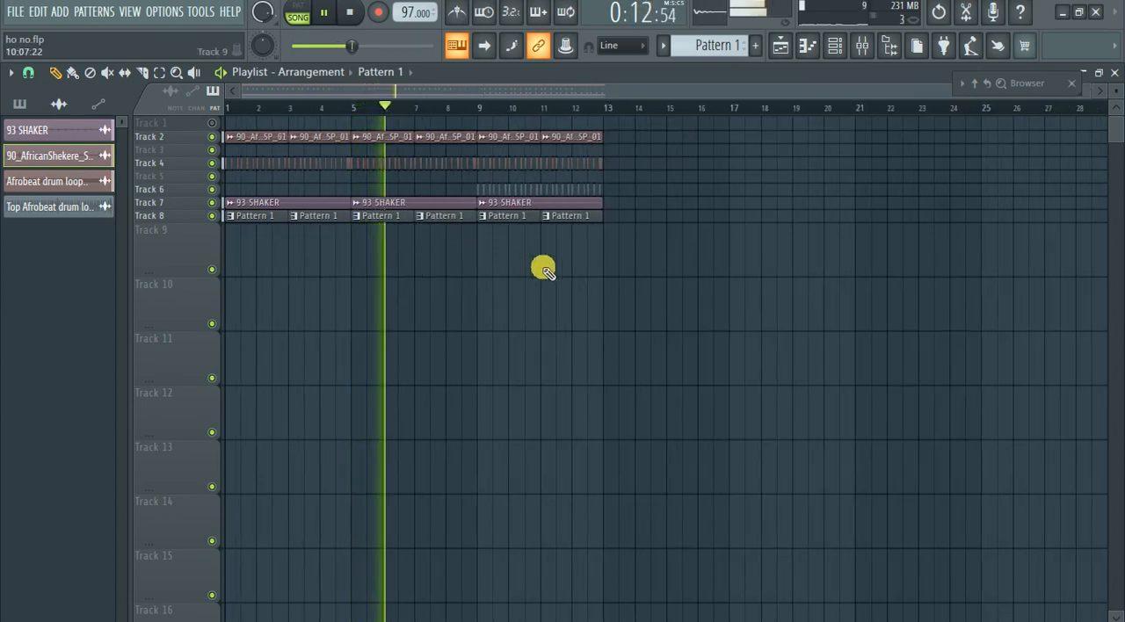
drag(615, 275, 484, 134)
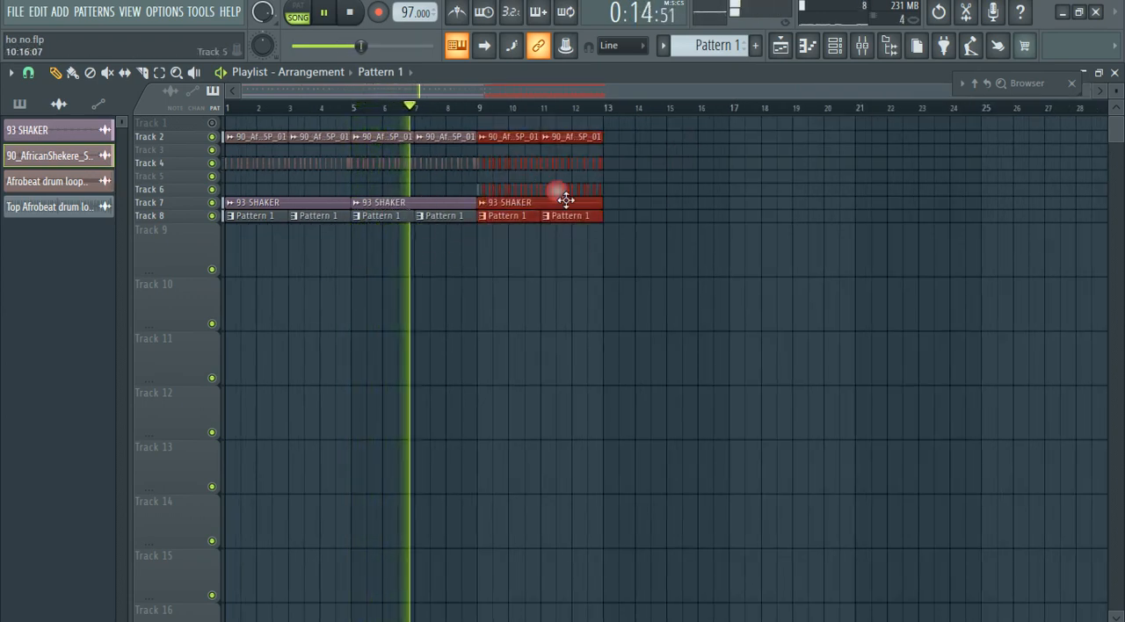
drag(640, 278, 635, 180)
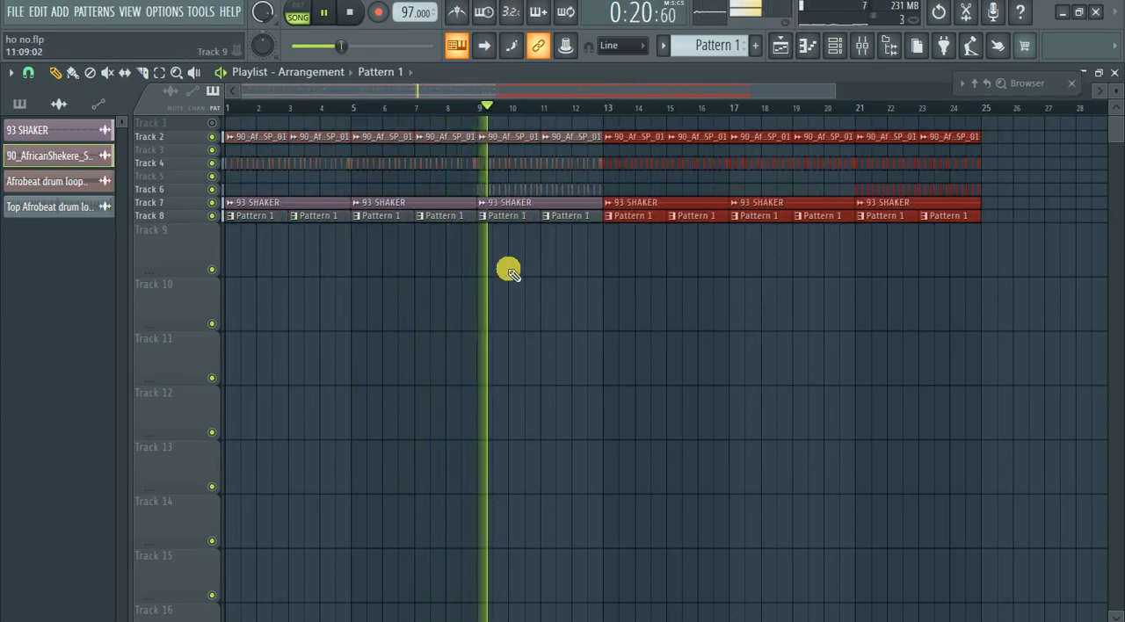
Play on into the duplicated section, select all clips in bars 21 to 24, and stop playback.
scroll(435, 318, down, 2)
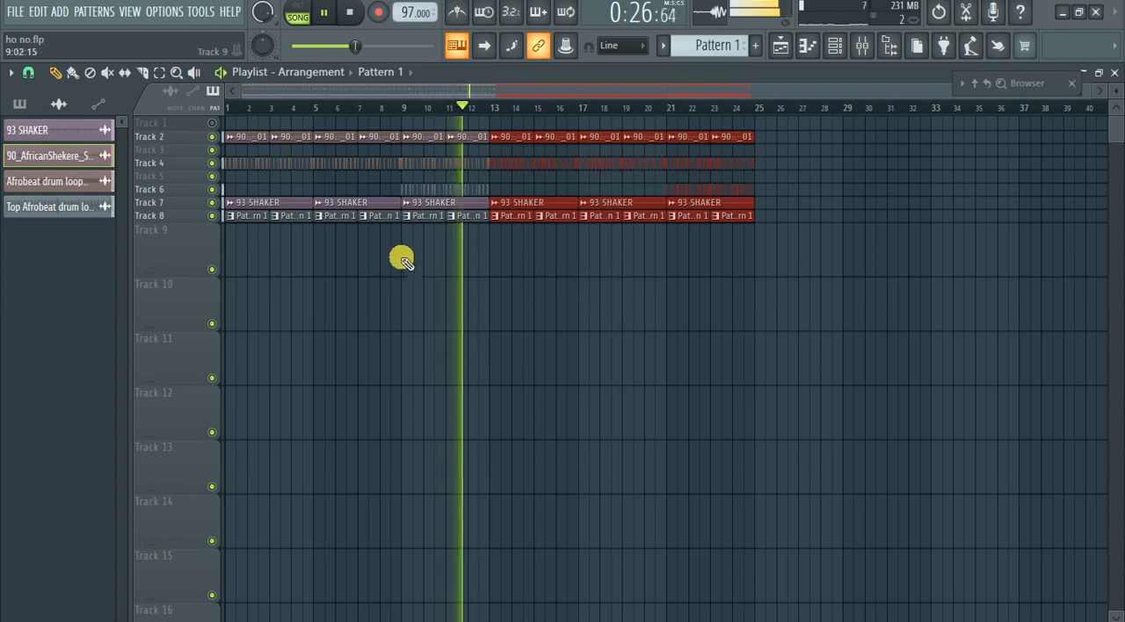
scroll(399, 253, up, 3)
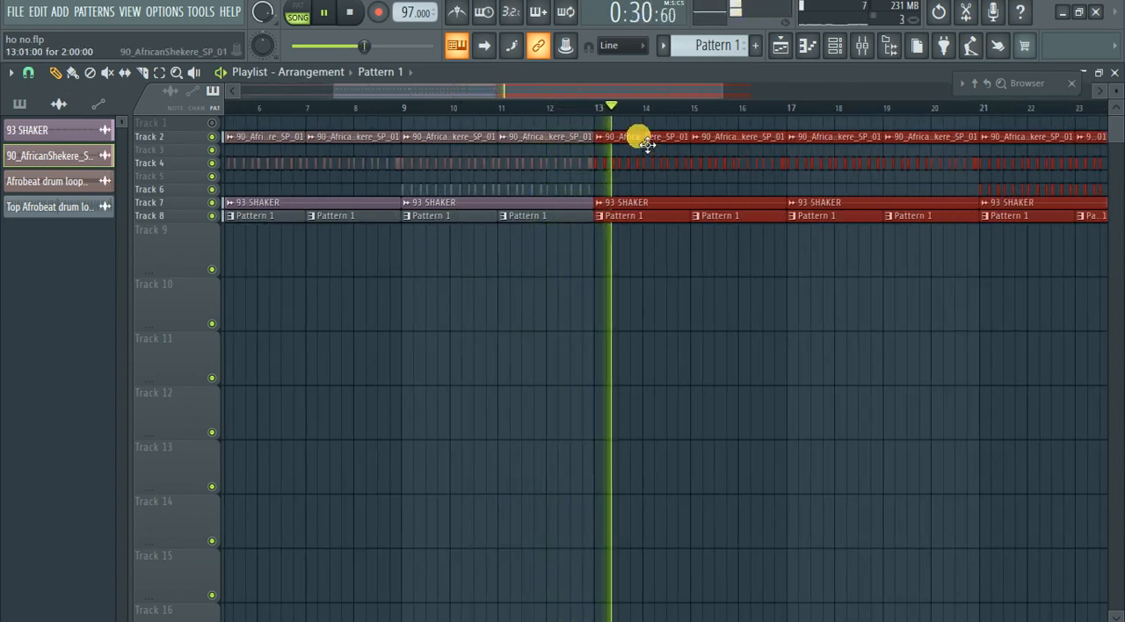
scroll(527, 243, down, 2)
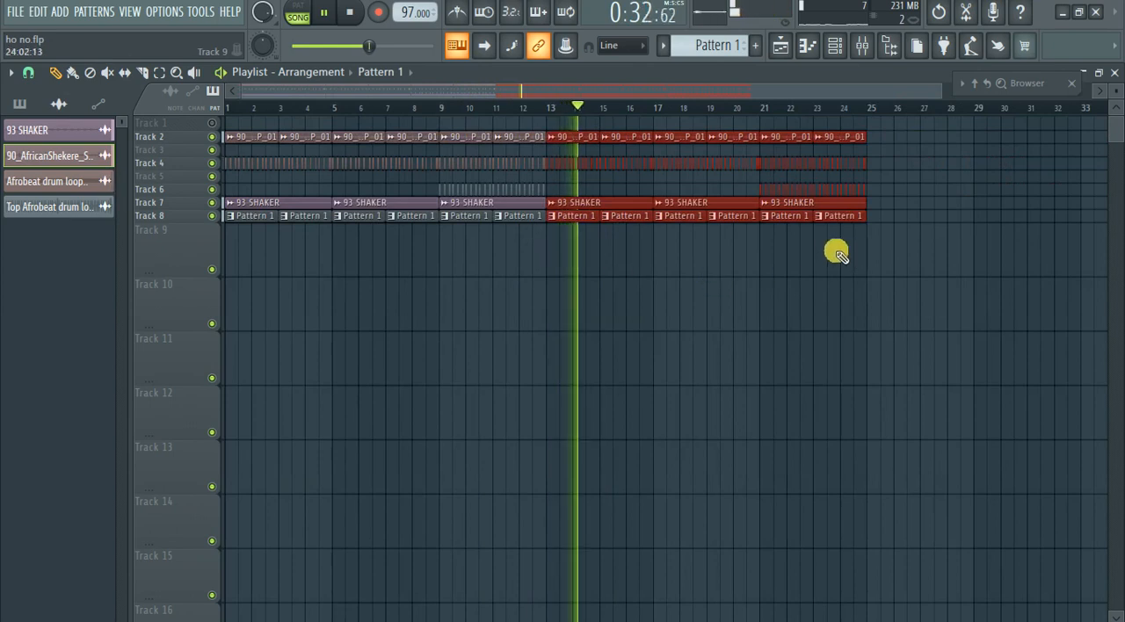
drag(930, 290, 763, 120)
click(350, 12)
click(353, 12)
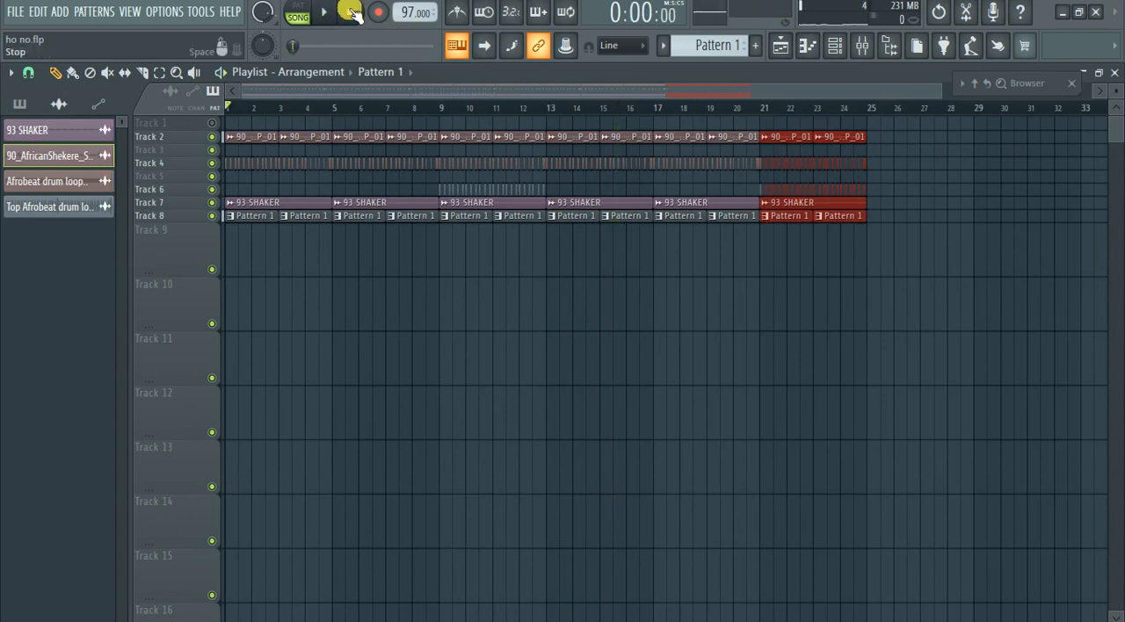